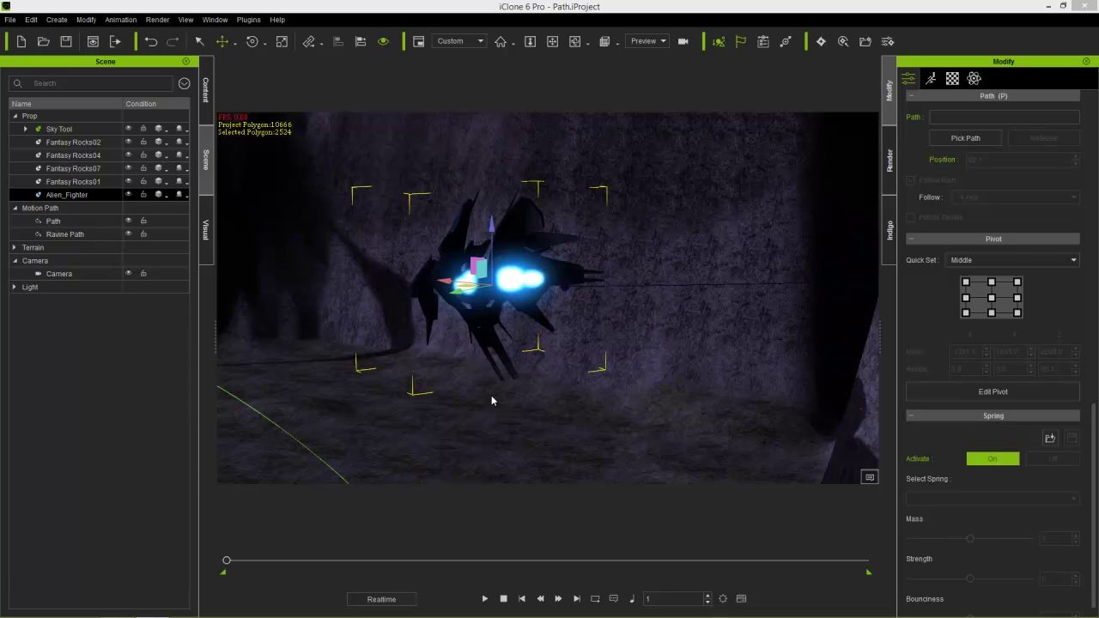
Examine the fighter and the existing motion paths from above, and play the scene to review the flight through the ravine.
{"action": "scroll", "coordinate": [378, 267], "scroll_direction": "down", "scroll_amount": 5}
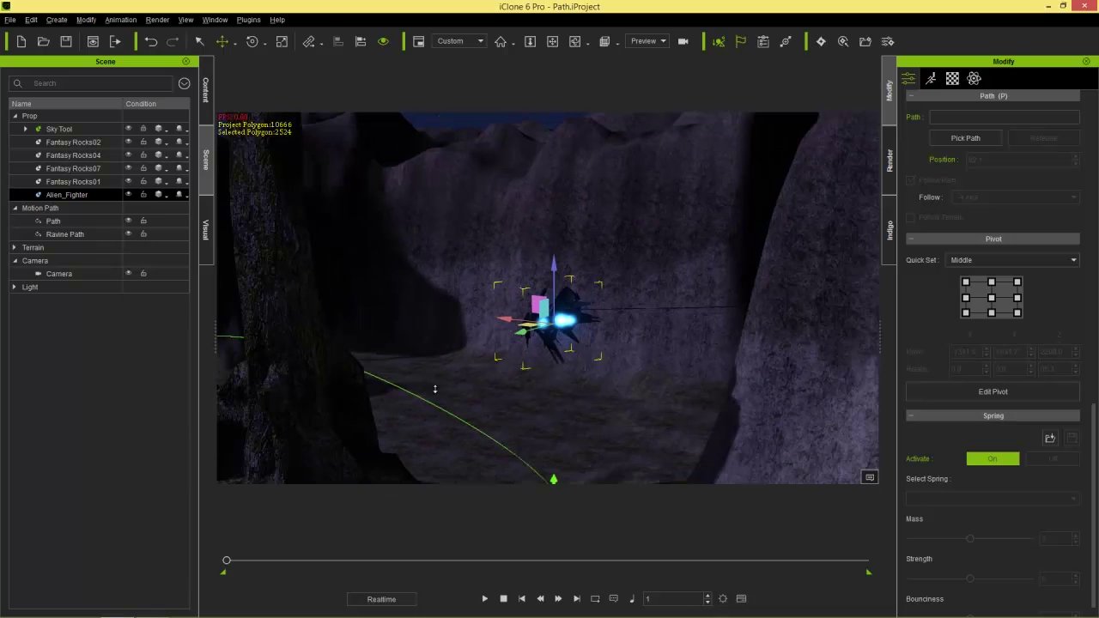
{"action": "right_click_drag", "start_coordinate": [394, 213], "coordinate": [484, 358]}
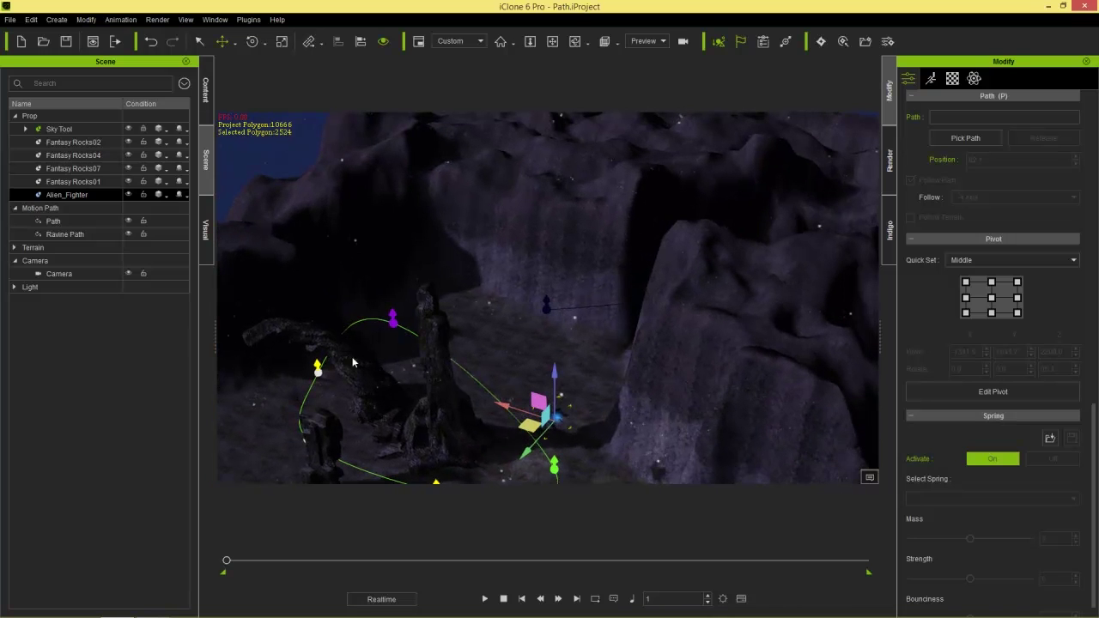
{"action": "right_click_drag", "start_coordinate": [342, 334], "coordinate": [457, 418]}
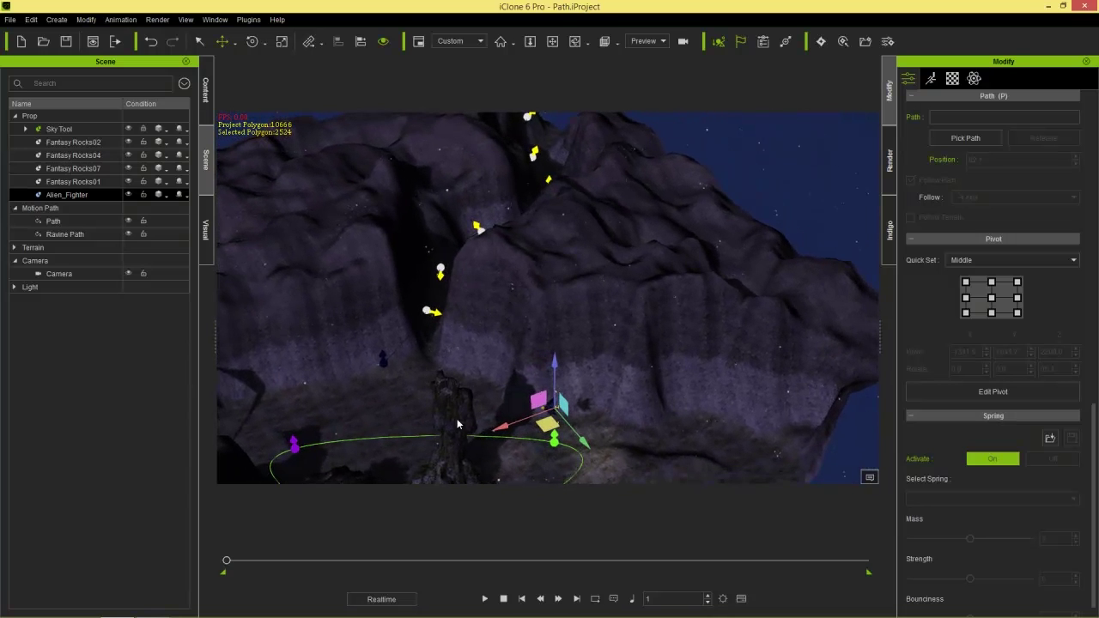
{"action": "left_click", "coordinate": [484, 598]}
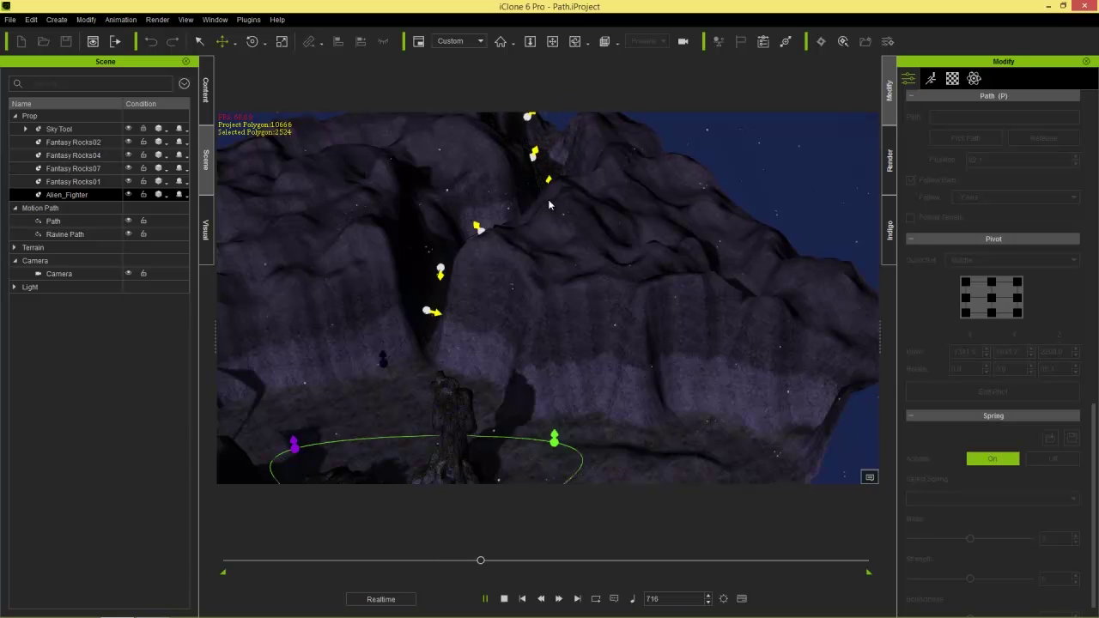
{"action": "left_click", "coordinate": [504, 599]}
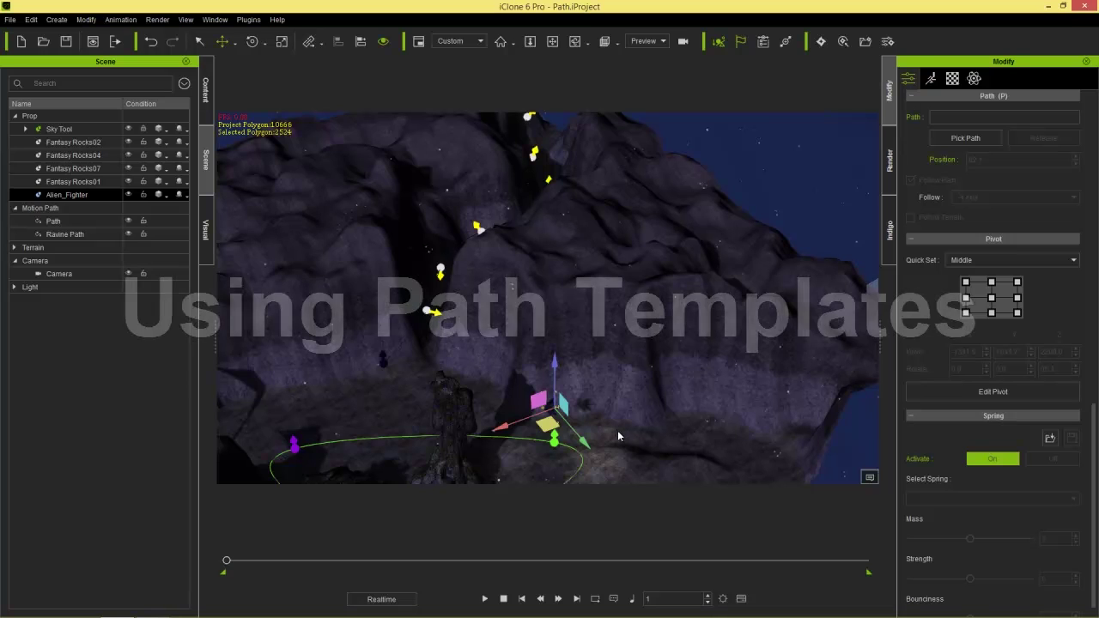
{"action": "right_click_drag", "start_coordinate": [592, 413], "coordinate": [563, 330]}
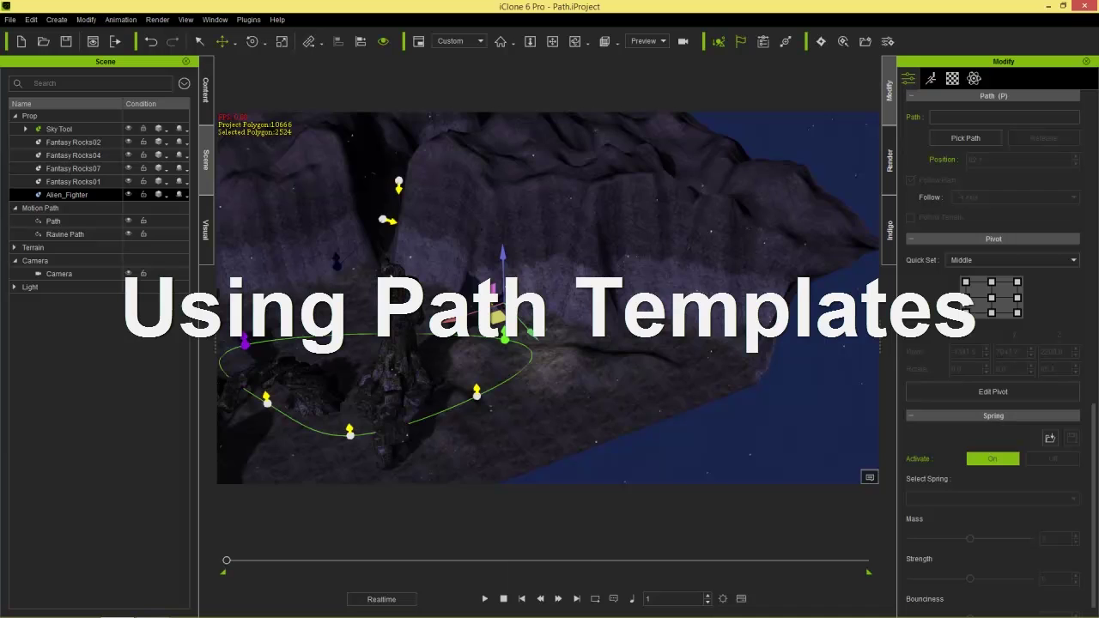
Frame the Alien_Fighter and add the Circle01 path template on the ground near it.
{"action": "key", "text": "f"}
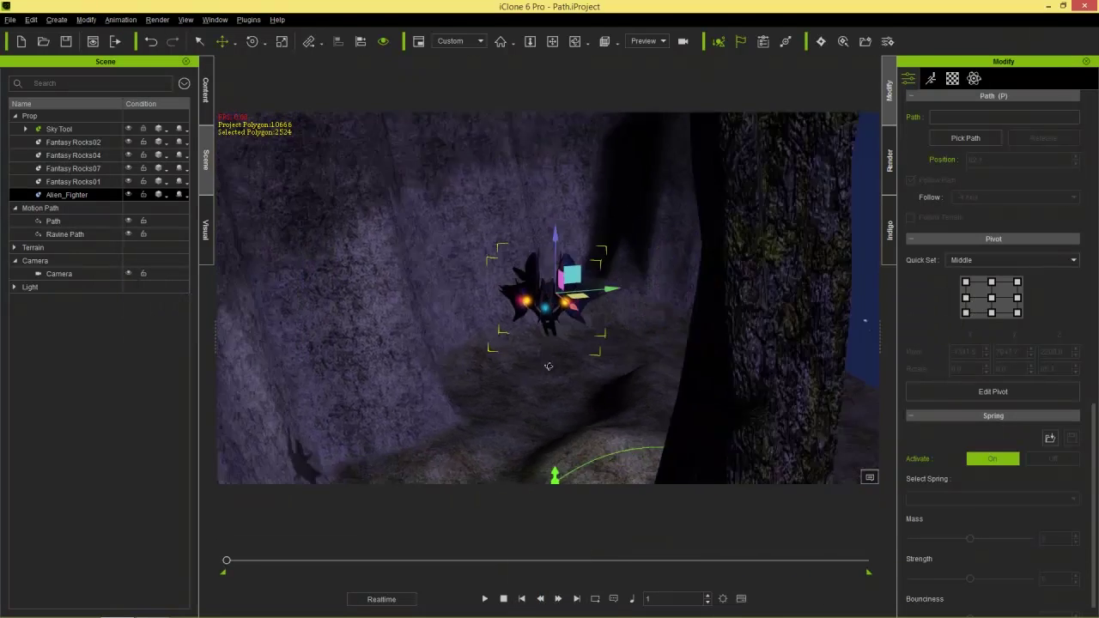
{"action": "right_click_drag", "start_coordinate": [511, 335], "coordinate": [440, 318]}
{"action": "left_click", "coordinate": [206, 90]}
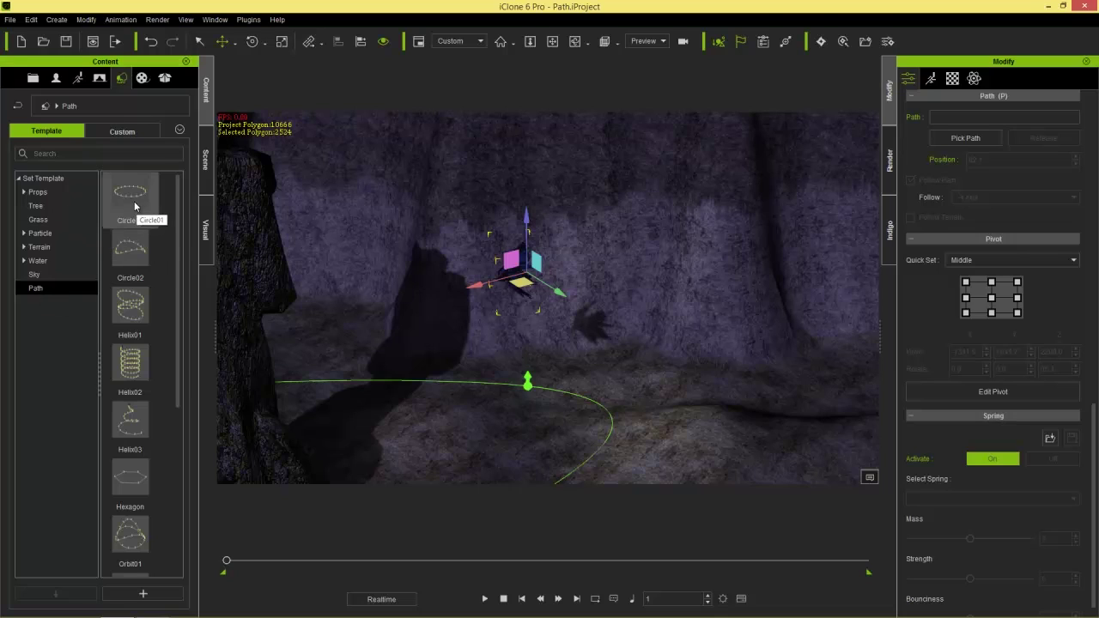
{"action": "left_click_drag", "start_coordinate": [182, 275], "coordinate": [167, 257]}
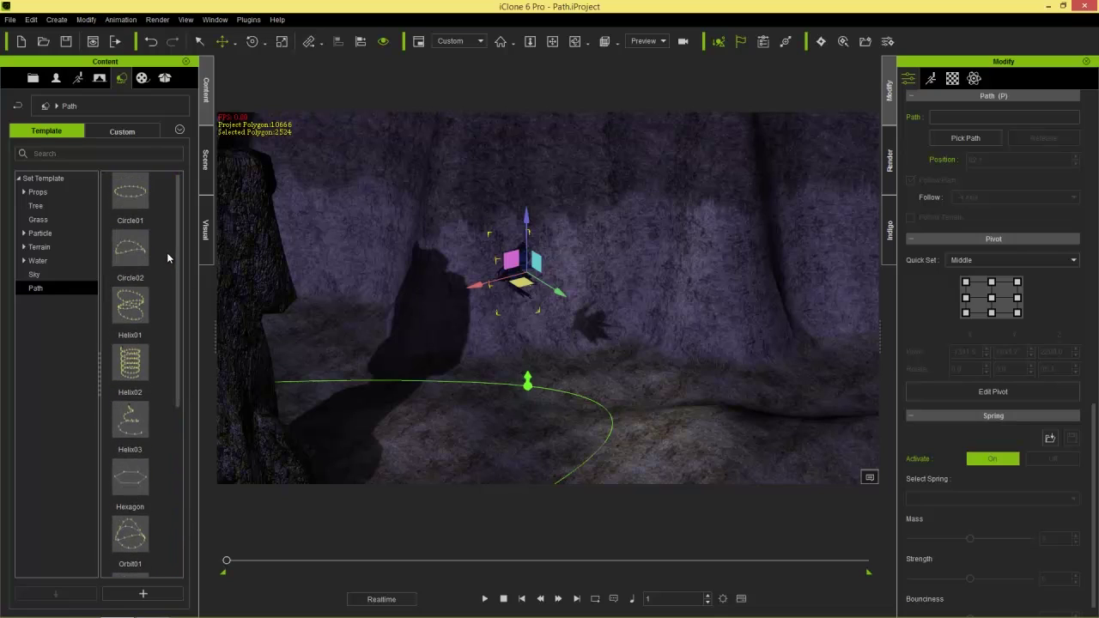
{"action": "left_click_drag", "start_coordinate": [131, 193], "coordinate": [509, 398]}
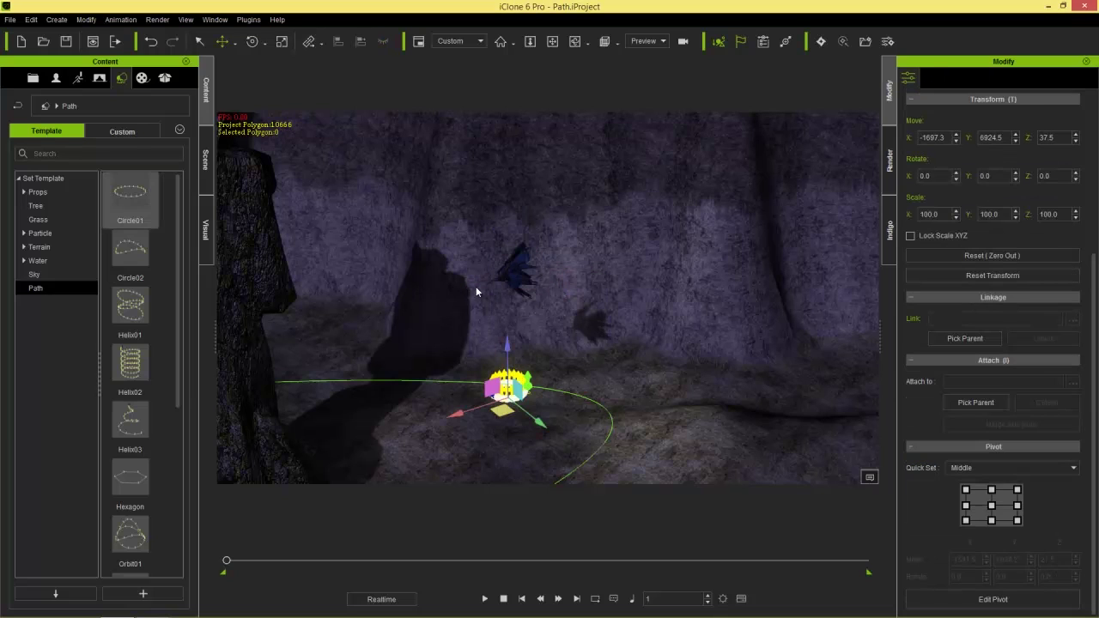
From a top view, move the Circle01 path under the fighter, to about X -1205.4, Y 7853.6.
{"action": "right_click_drag", "start_coordinate": [463, 269], "coordinate": [486, 312]}
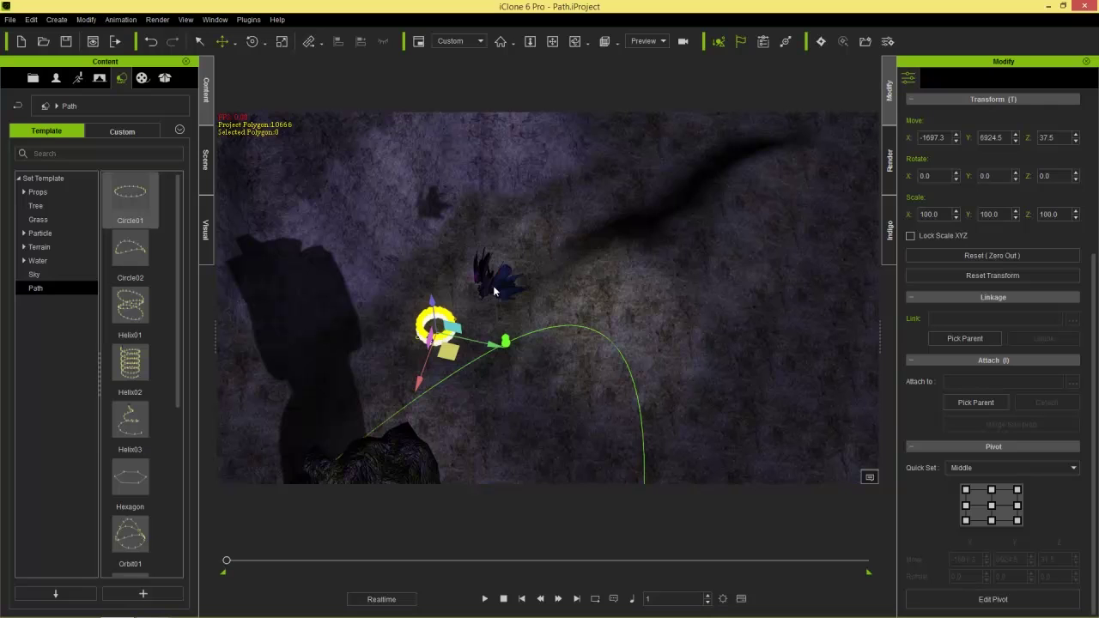
{"action": "left_click", "coordinate": [490, 285]}
{"action": "key", "text": "g"}
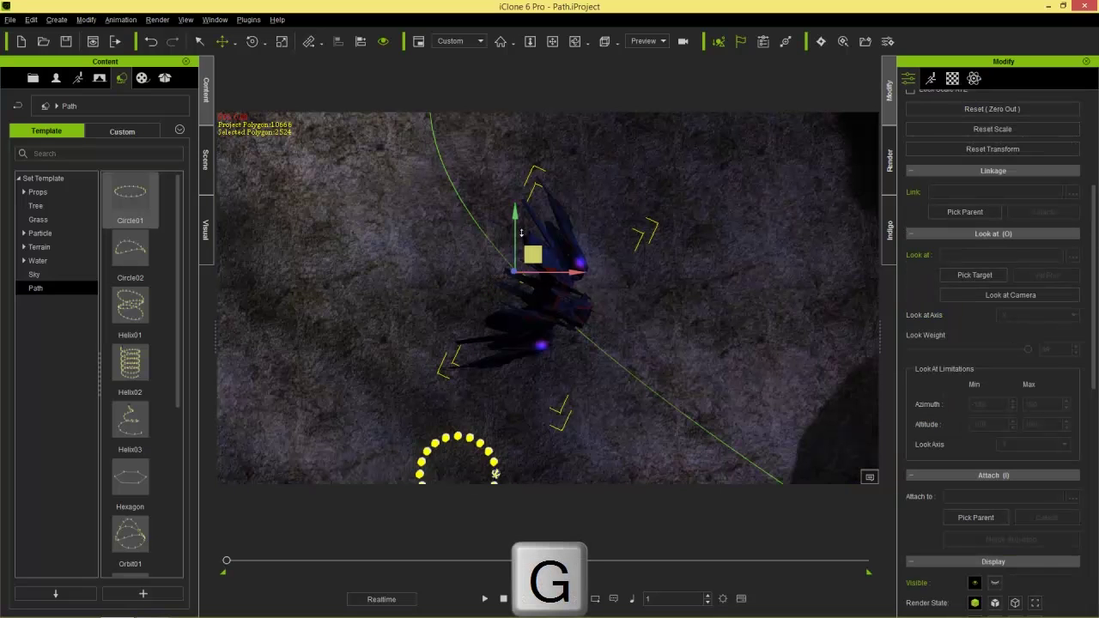
{"action": "left_click", "coordinate": [515, 384]}
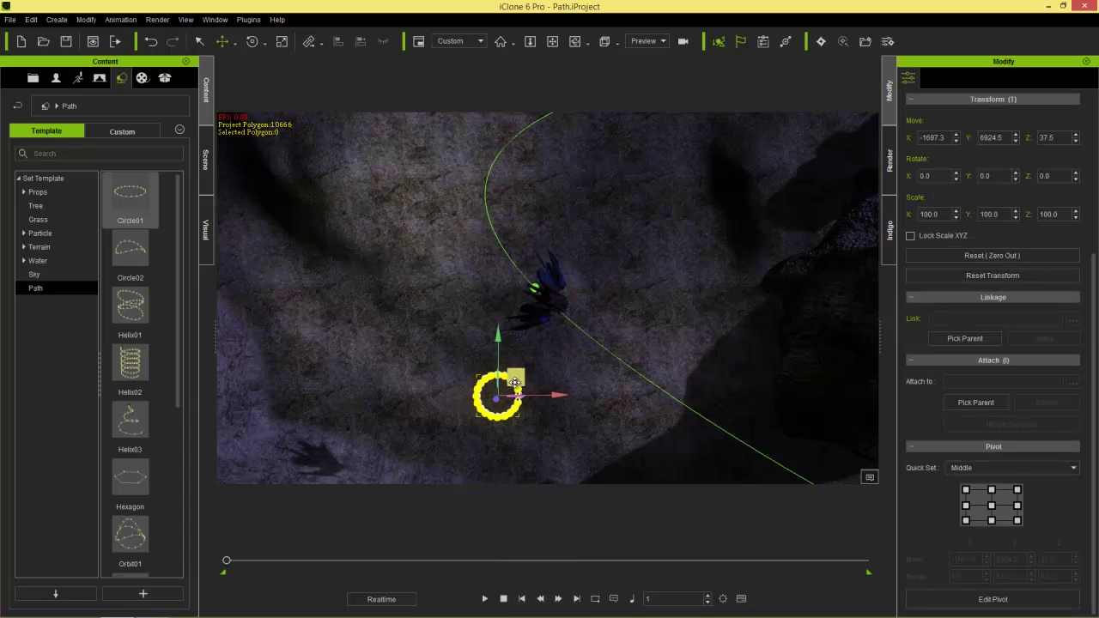
{"action": "left_click_drag", "start_coordinate": [514, 383], "coordinate": [569, 277]}
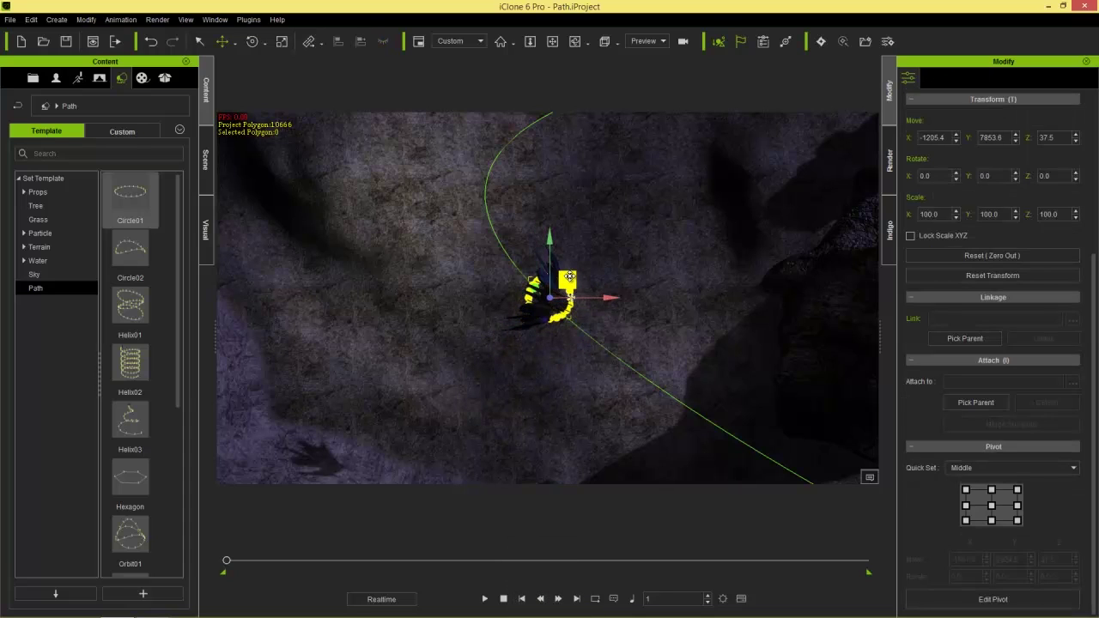
Scale the Circle01 path uniformly to about 675.5 so it surrounds the fighter.
{"action": "key", "text": "r"}
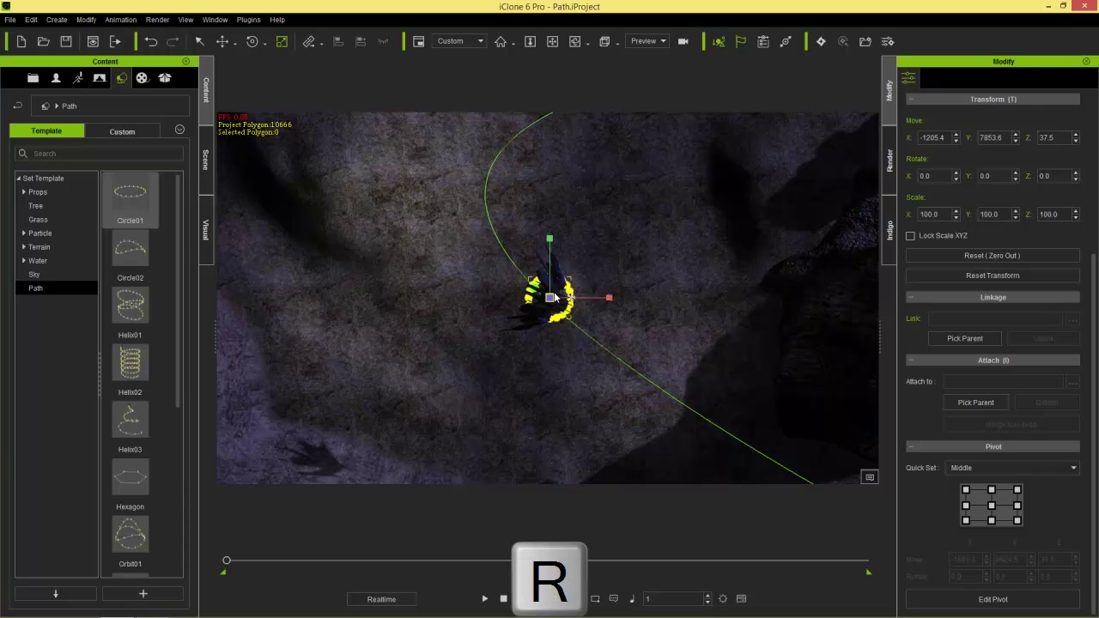
{"action": "left_click", "coordinate": [554, 297]}
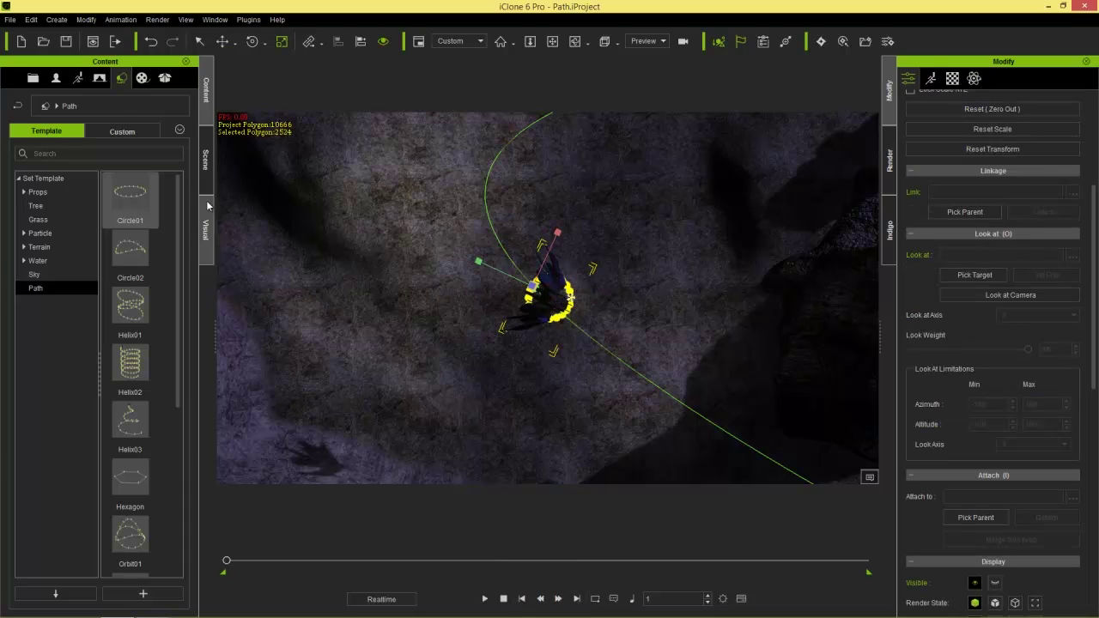
{"action": "left_click", "coordinate": [206, 163]}
{"action": "left_click", "coordinate": [63, 247]}
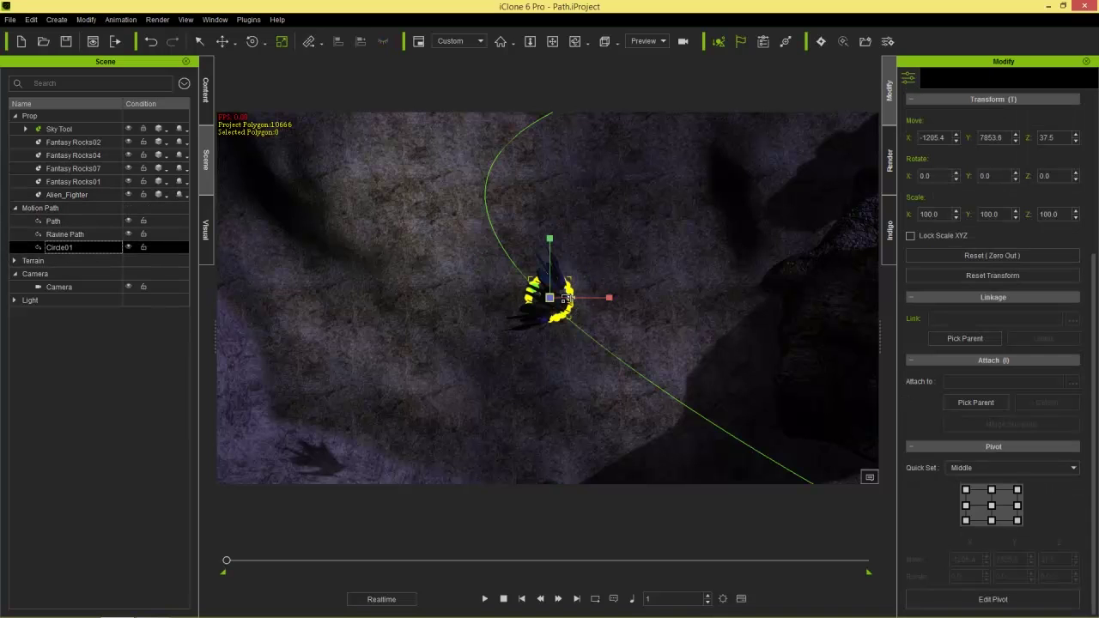
{"action": "right_click_drag", "start_coordinate": [612, 348], "coordinate": [550, 312]}
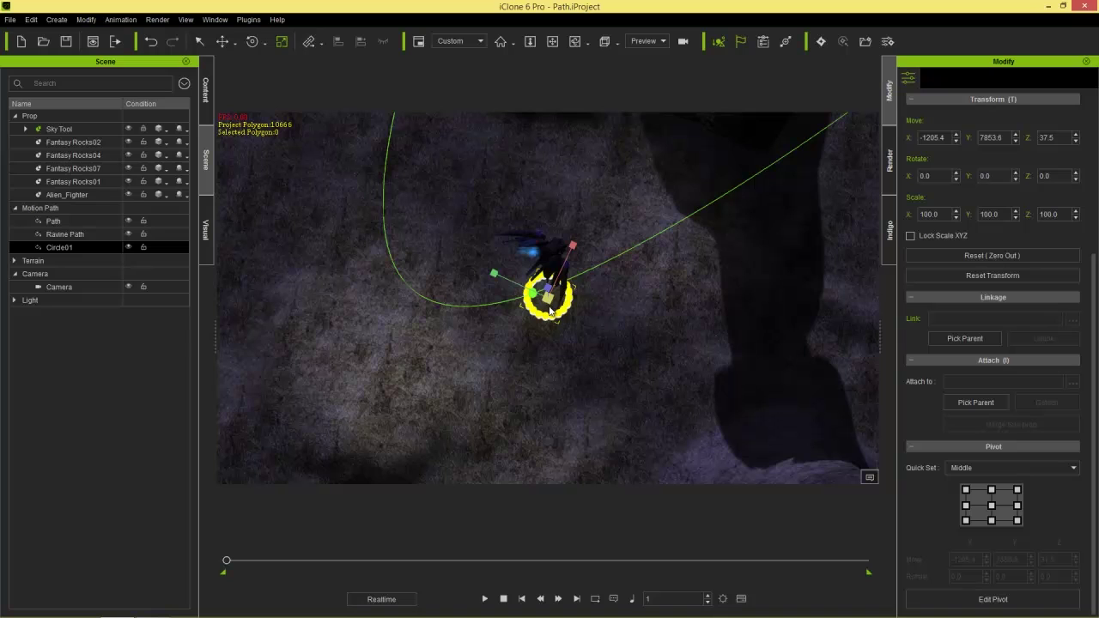
{"action": "left_click_drag", "start_coordinate": [548, 298], "coordinate": [798, 78]}
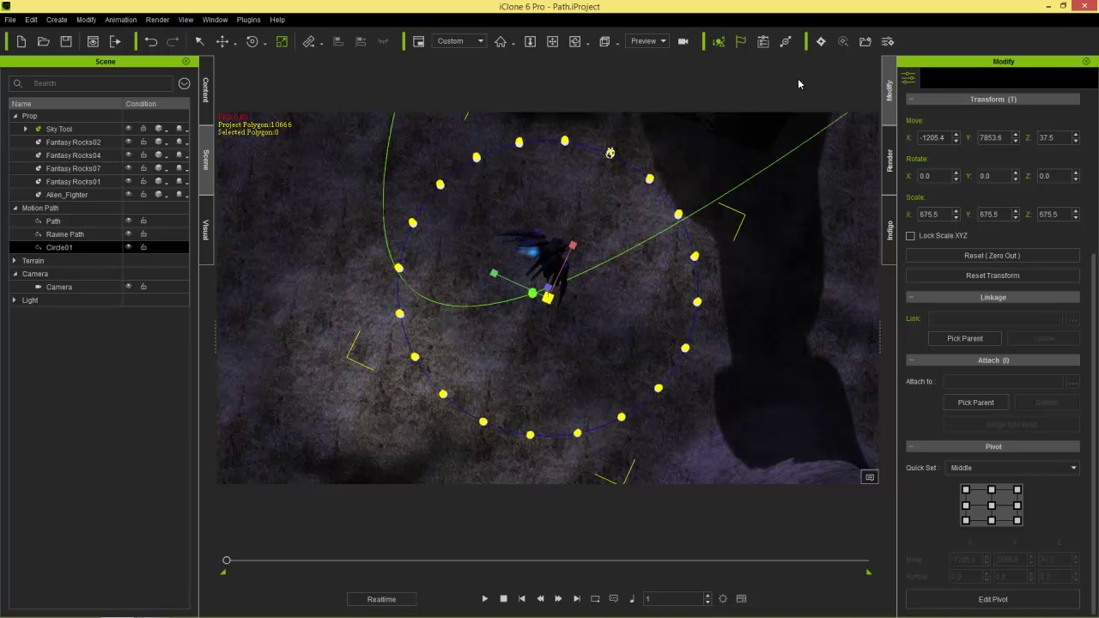
Raise the Circle01 path to the fighter's height, at about Z 1688.4, and check it from the side.
{"action": "right_click_drag", "start_coordinate": [617, 439], "coordinate": [517, 344]}
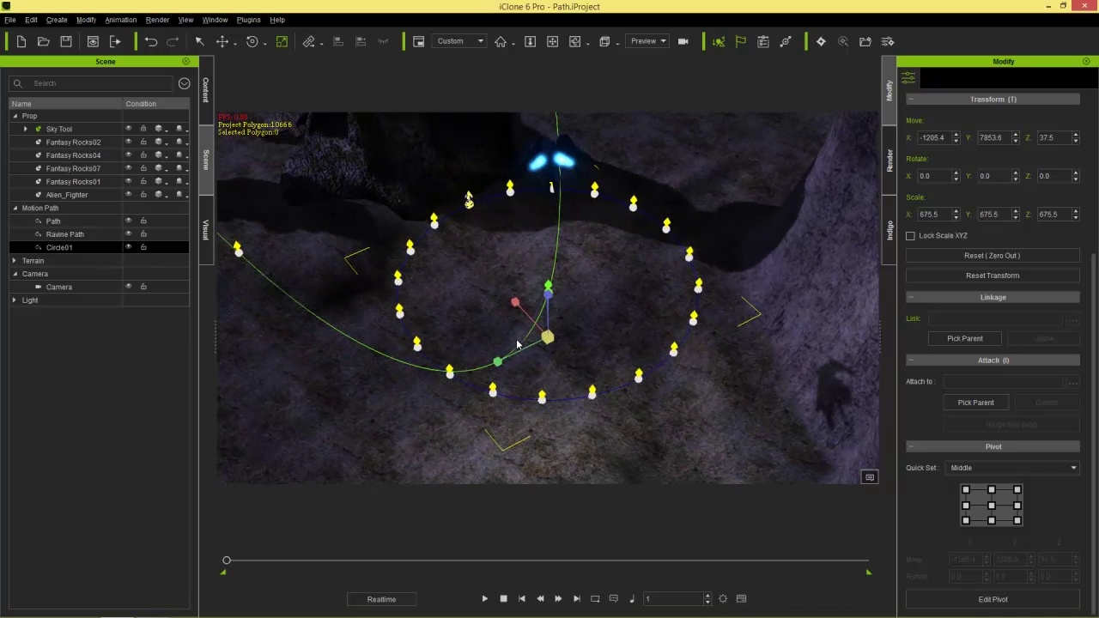
{"action": "key", "text": "w"}
{"action": "left_click_drag", "start_coordinate": [546, 300], "coordinate": [558, 156]}
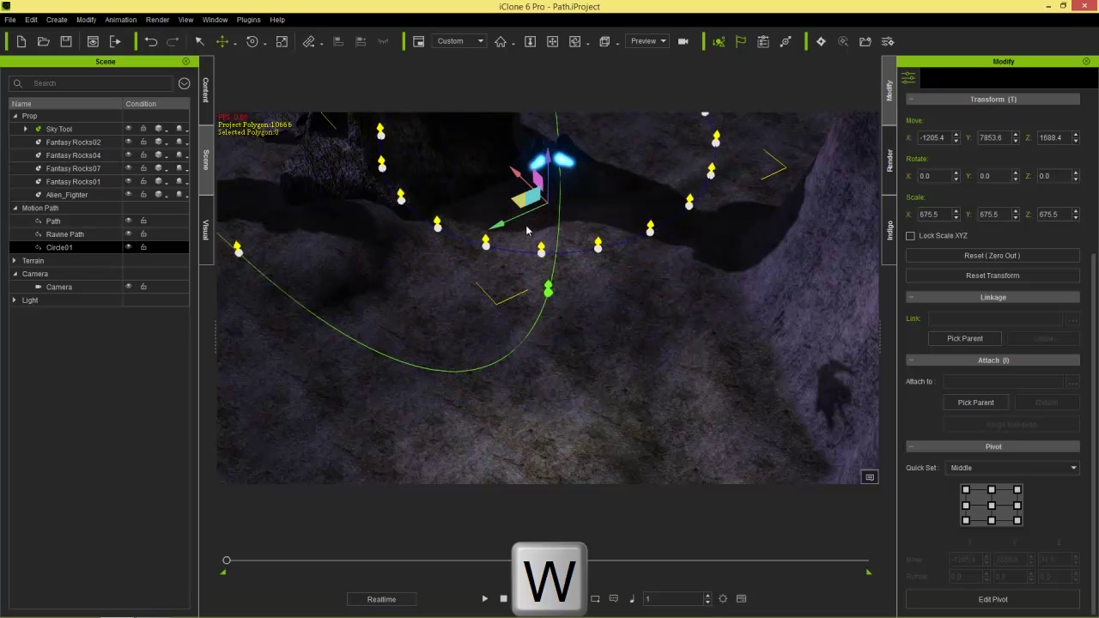
{"action": "right_click_drag", "start_coordinate": [446, 401], "coordinate": [522, 273]}
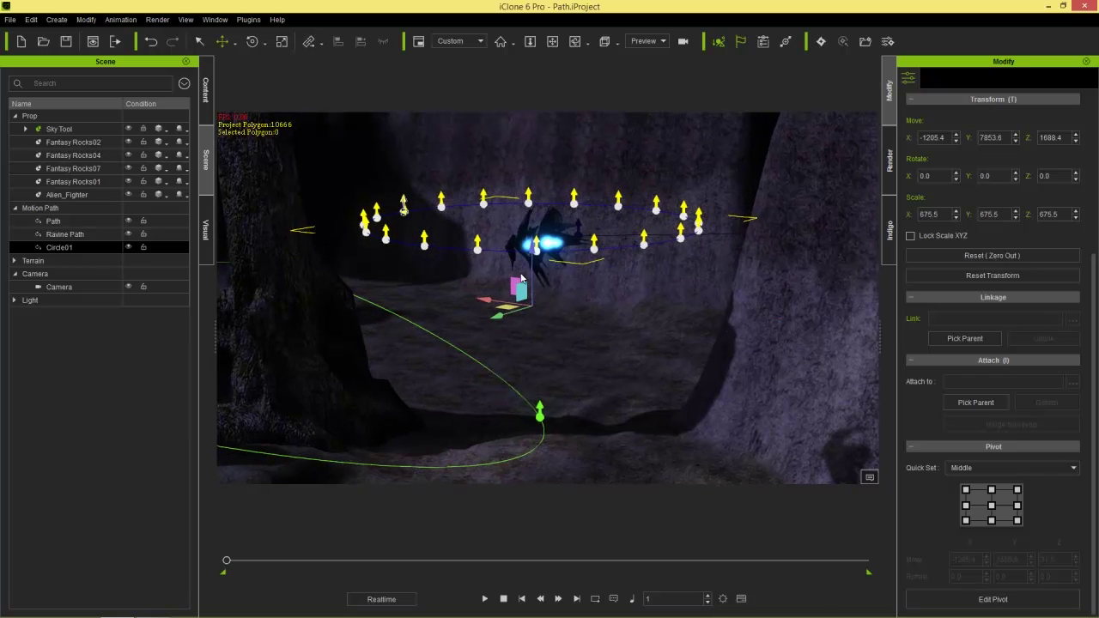
{"action": "right_click_drag", "start_coordinate": [550, 173], "coordinate": [480, 234]}
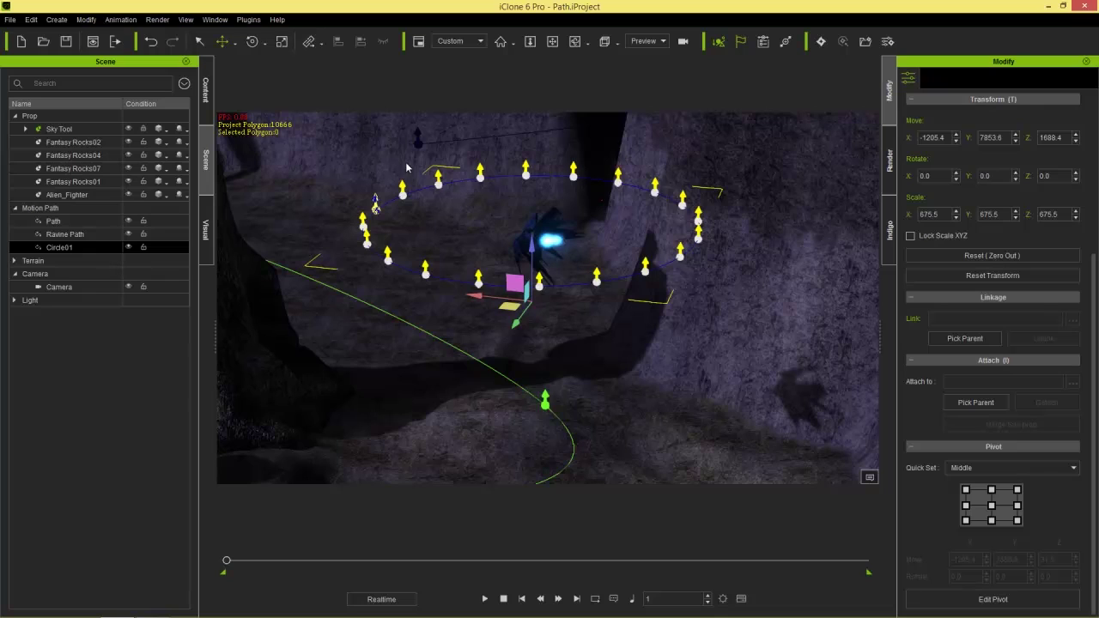
Add a new camera to the scene and rename it "Orbit Cam".
{"action": "left_click", "coordinate": [56, 19]}
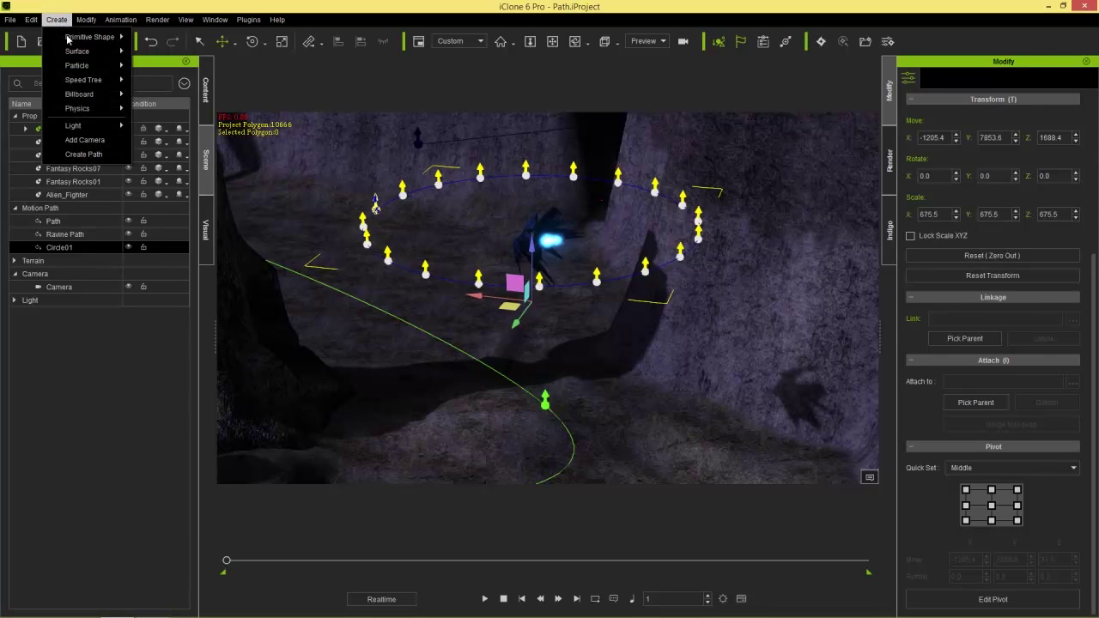
{"action": "left_click", "coordinate": [88, 143]}
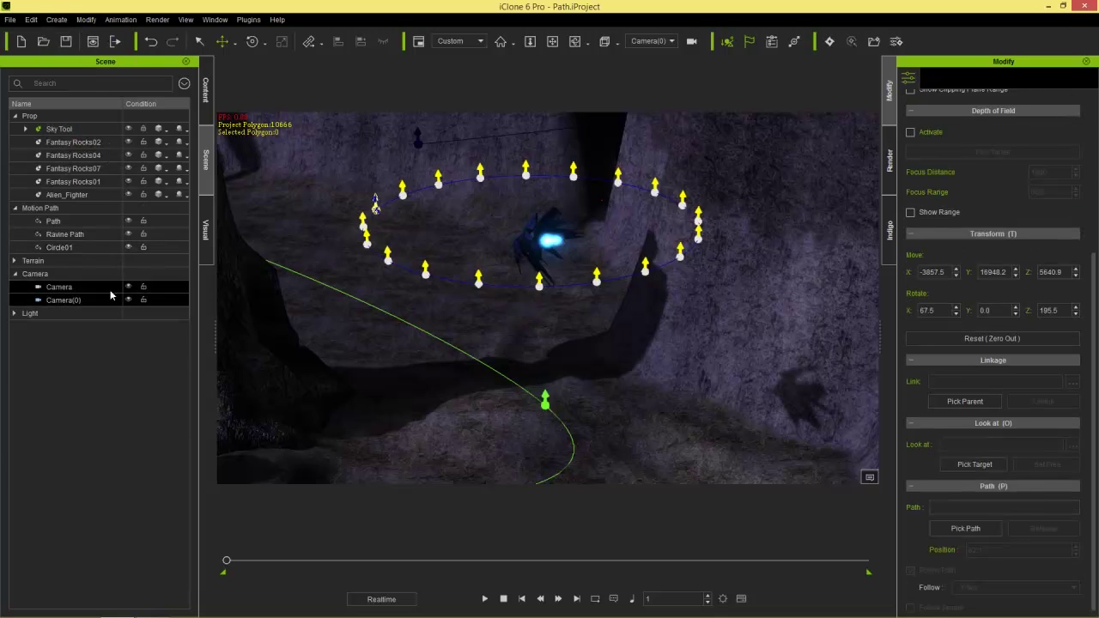
{"action": "double_click", "coordinate": [83, 301]}
{"action": "type", "text": "O"}
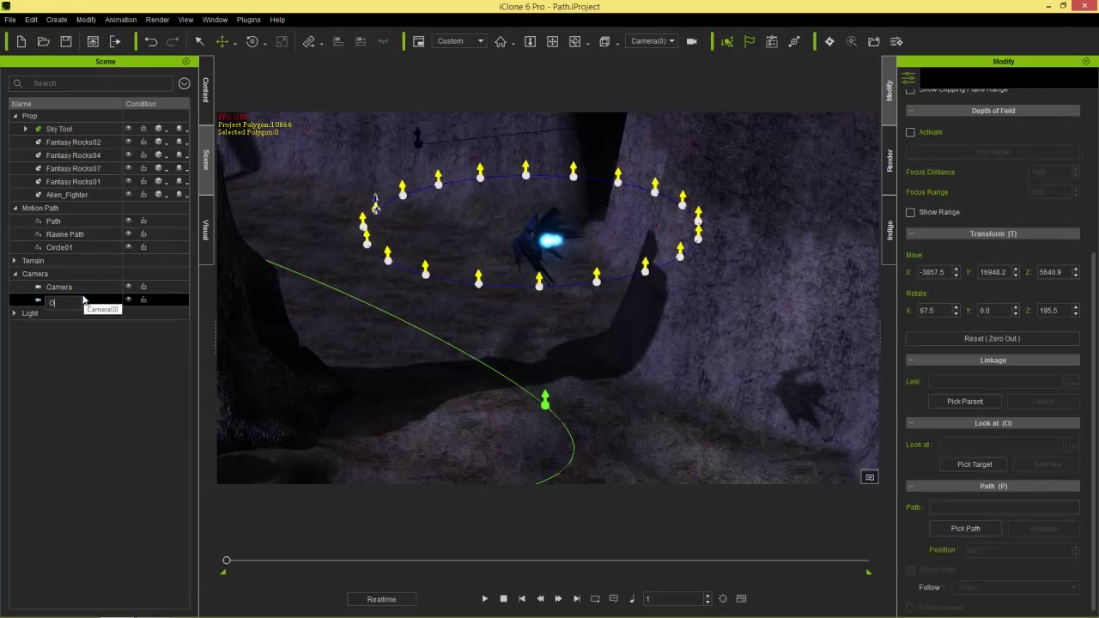
{"action": "type", "text": "rbit Cam"}
{"action": "key", "text": "Return"}
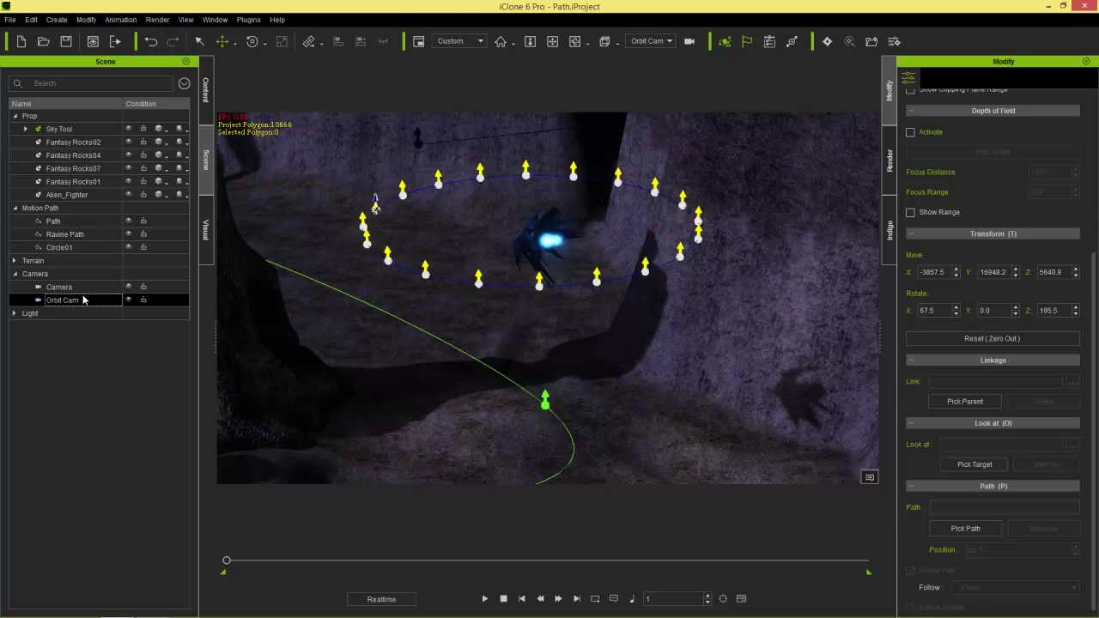
Attach only the Orbit Cam to the Circle01 path, picking a point on the near side of the circle.
{"action": "left_click", "coordinate": [81, 287]}
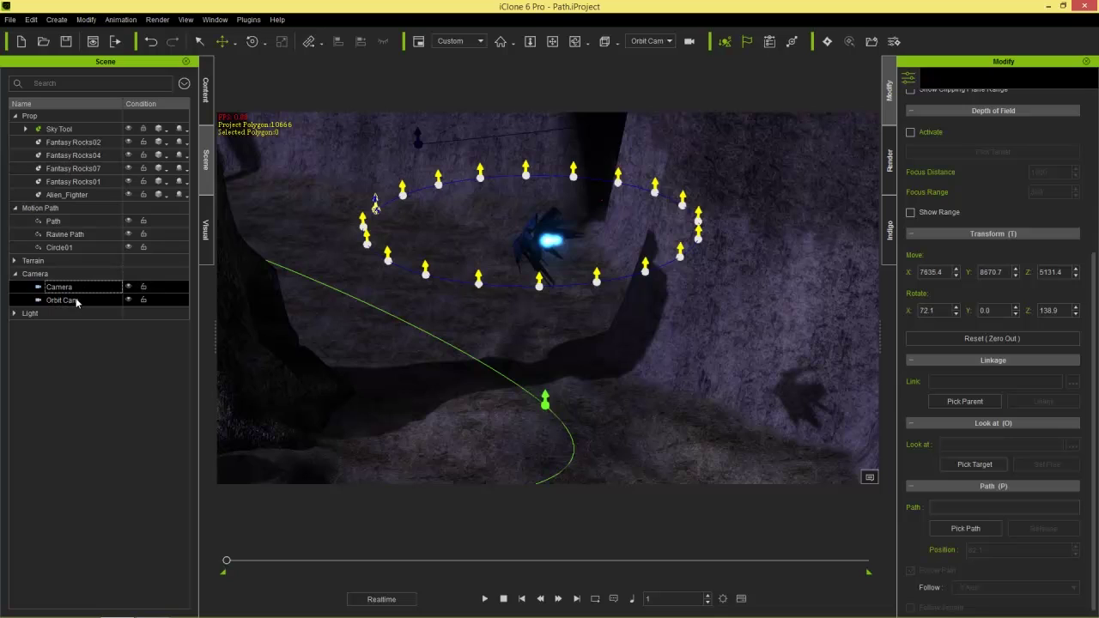
{"action": "left_click", "coordinate": [81, 300]}
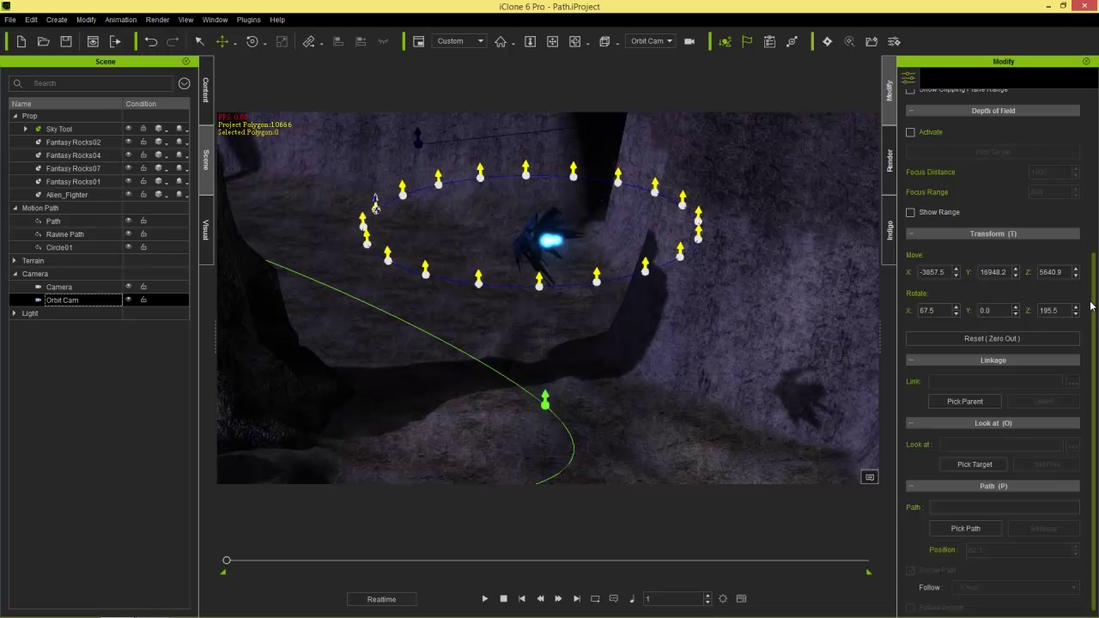
{"action": "left_click_drag", "start_coordinate": [1092, 306], "coordinate": [1091, 309]}
{"action": "left_click", "coordinate": [973, 524]}
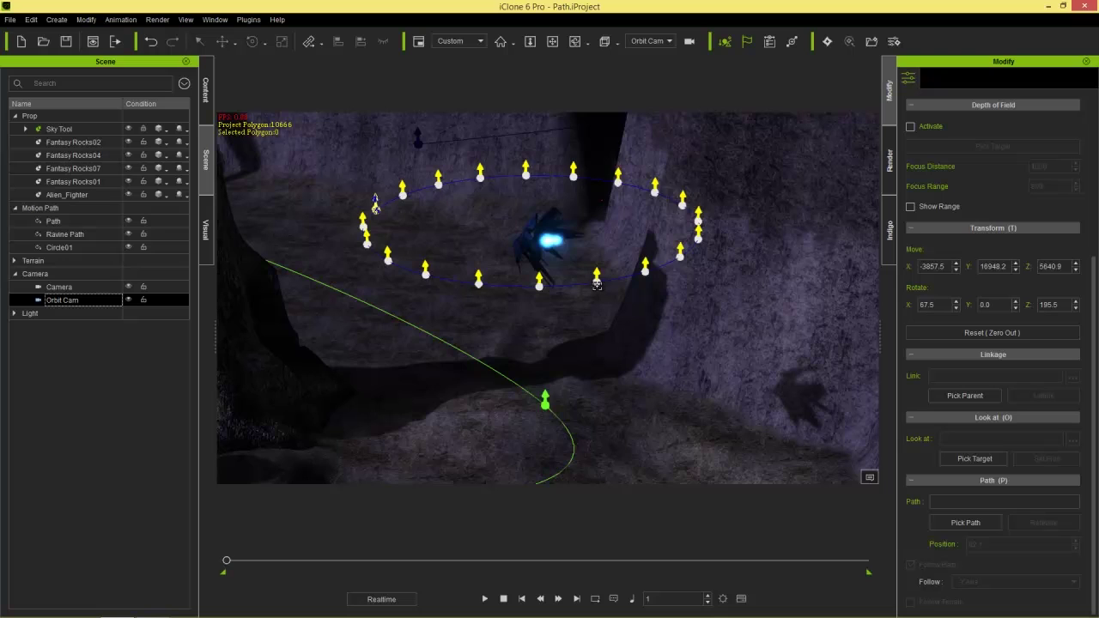
{"action": "left_click", "coordinate": [596, 280]}
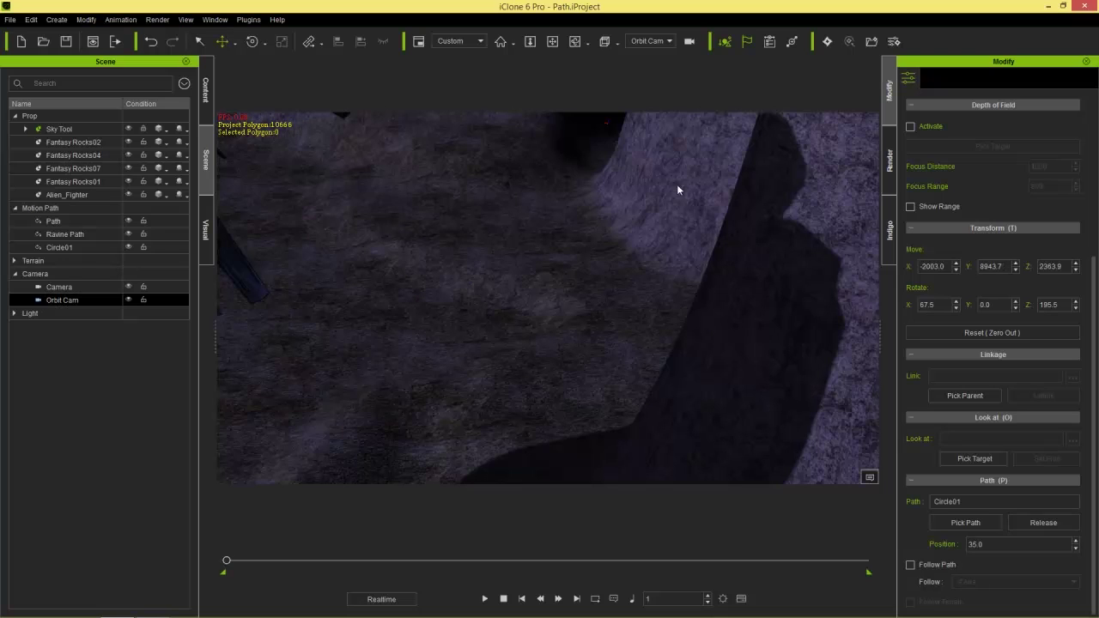
Switch the main view back to the Preview camera, then open the Mini Viewport and enlarge it.
{"action": "left_click", "coordinate": [651, 41]}
{"action": "left_click", "coordinate": [646, 50]}
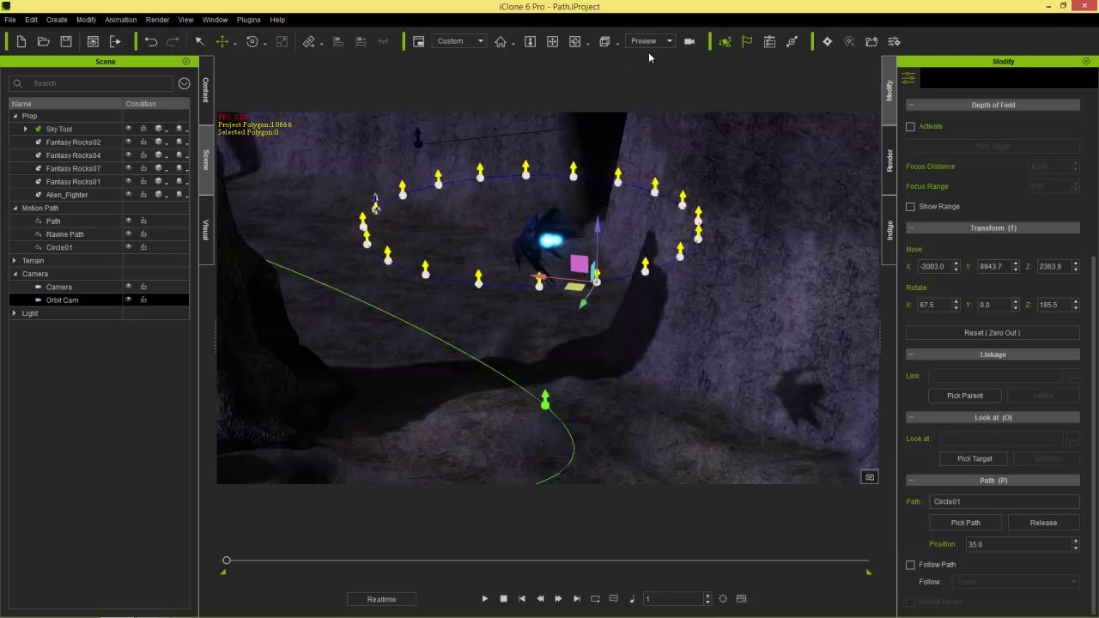
{"action": "key", "text": "F8"}
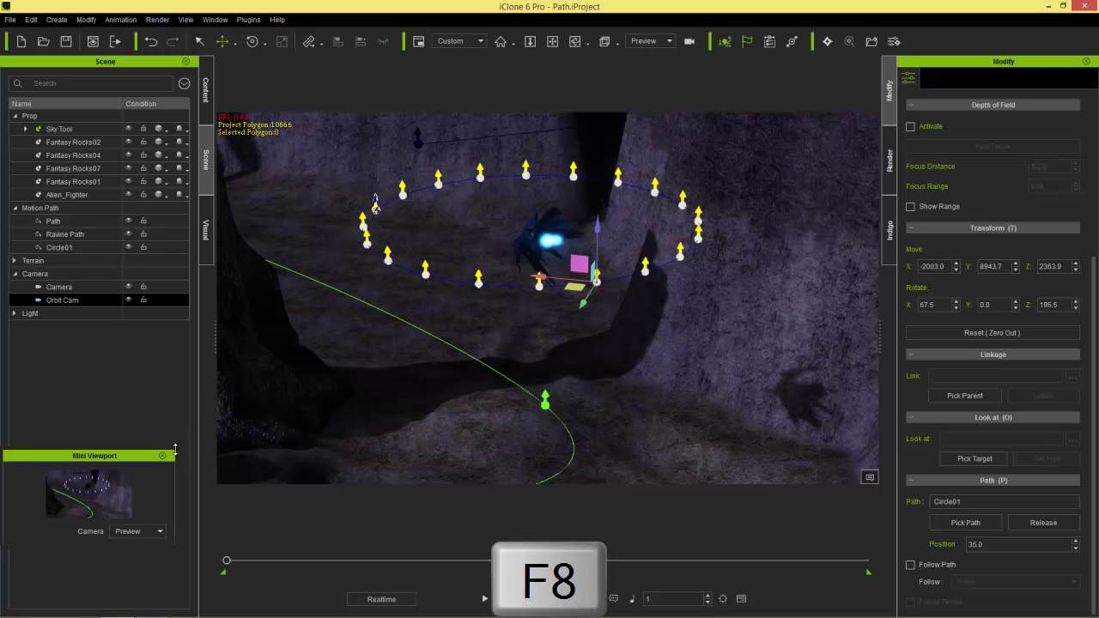
{"action": "left_click_drag", "start_coordinate": [174, 448], "coordinate": [174, 400]}
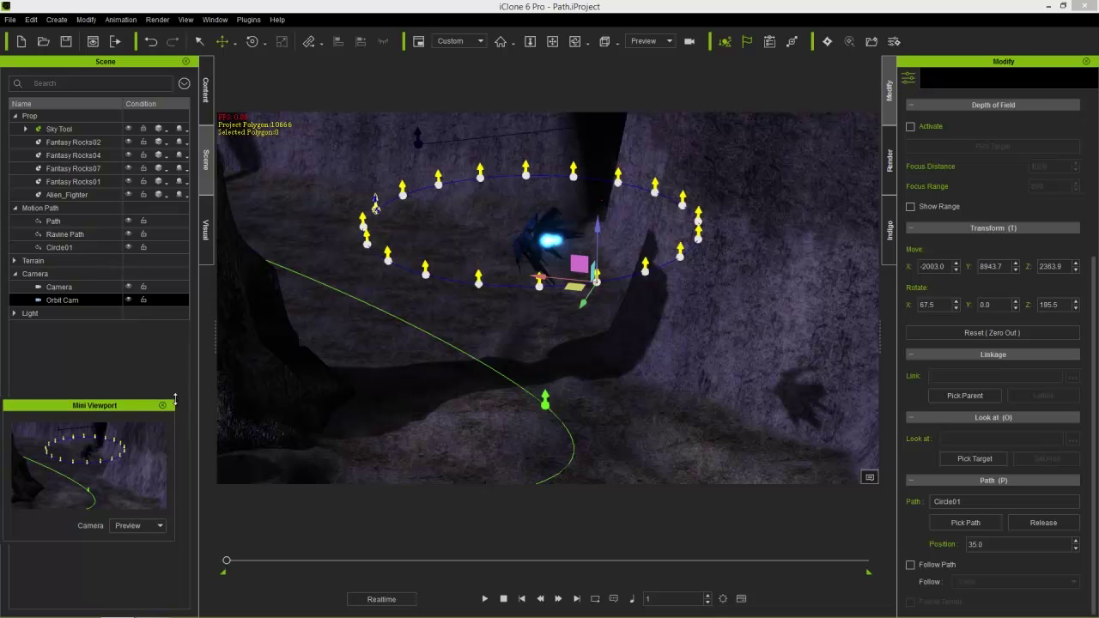
{"action": "left_click_drag", "start_coordinate": [176, 396], "coordinate": [402, 206]}
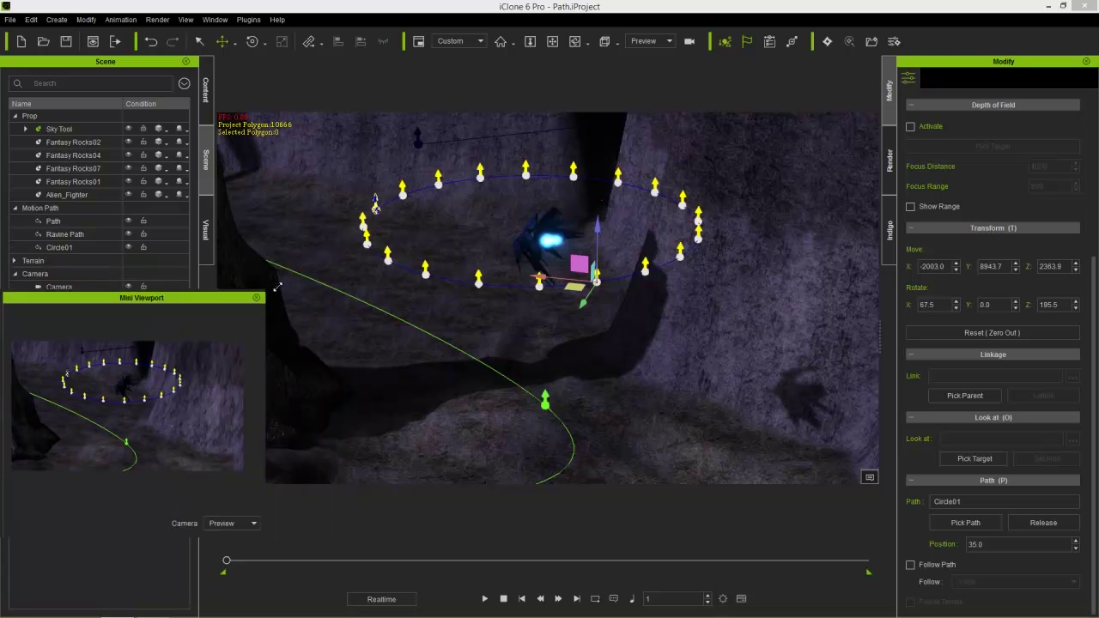
Finish enlarging the Mini Viewport and set it to show the Orbit Cam's view.
{"action": "left_click_drag", "start_coordinate": [238, 272], "coordinate": [250, 295]}
{"action": "left_click", "coordinate": [340, 551]}
{"action": "left_click", "coordinate": [316, 578]}
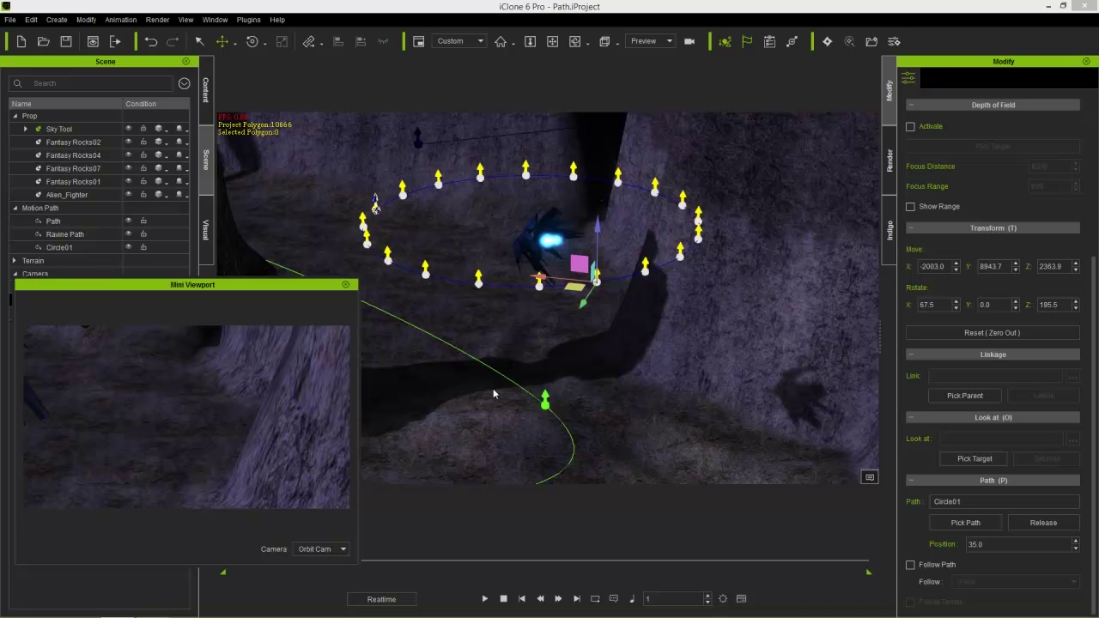
Make the Orbit Cam look at the Alien_Fighter by picking the fighter as its Look At target.
{"action": "middle_click_drag", "start_coordinate": [652, 400], "coordinate": [618, 187]}
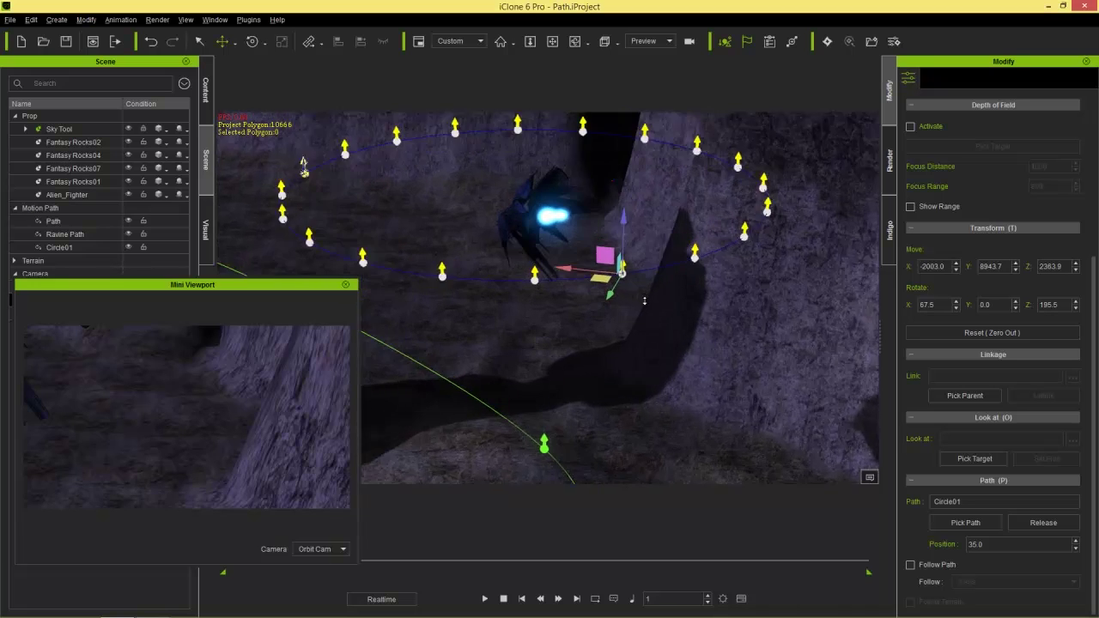
{"action": "right_click_drag", "start_coordinate": [755, 217], "coordinate": [627, 351]}
{"action": "left_click_drag", "start_coordinate": [316, 285], "coordinate": [327, 173]}
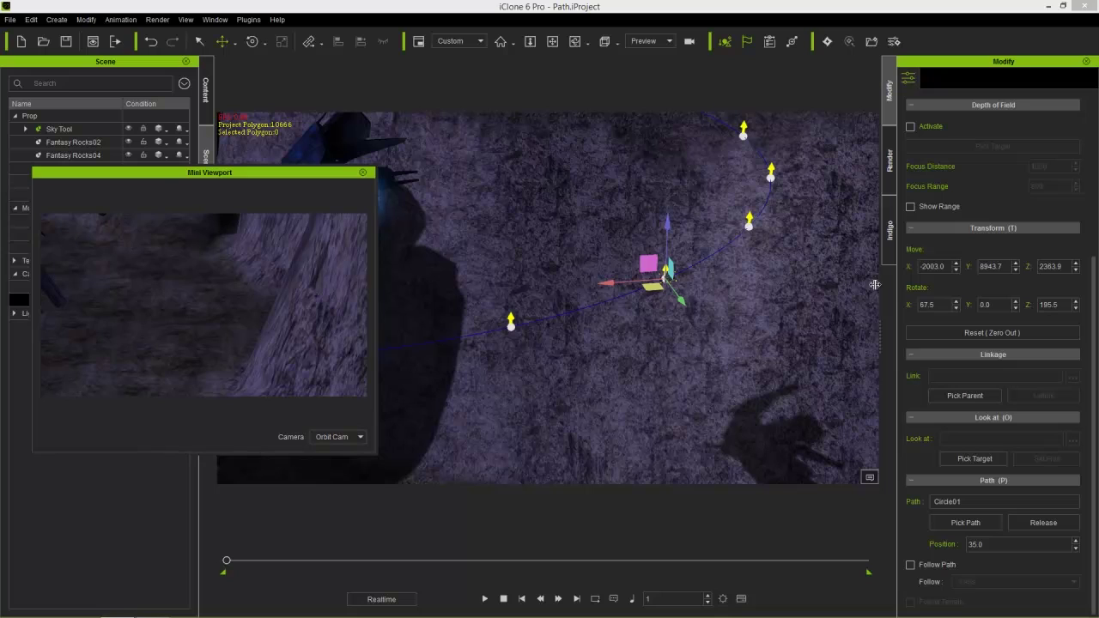
{"action": "left_click", "coordinate": [970, 458]}
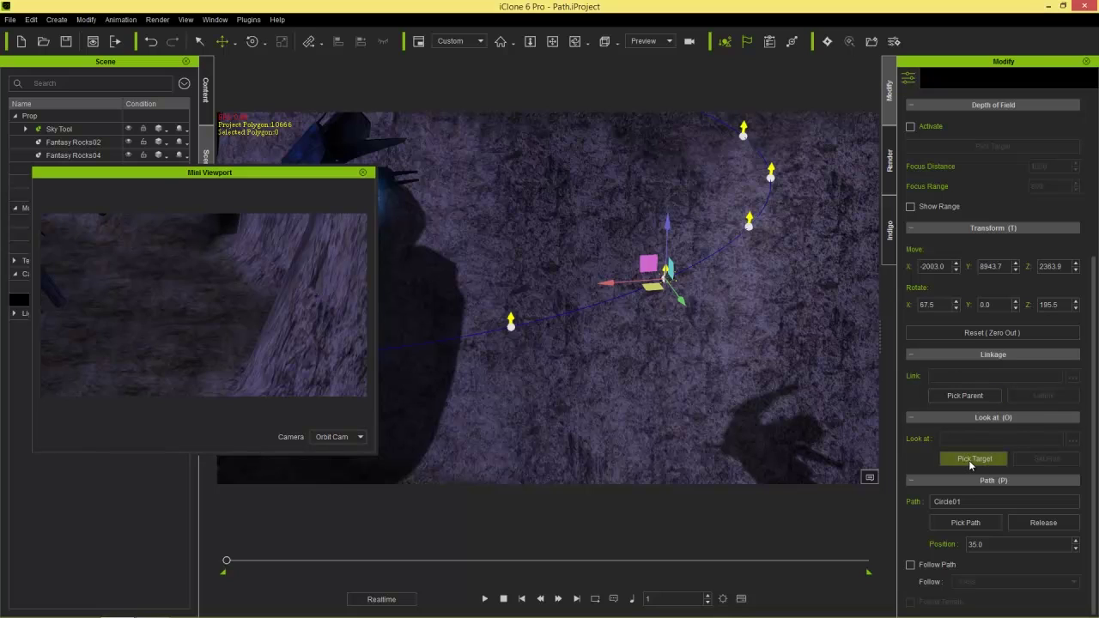
{"action": "left_click", "coordinate": [311, 153]}
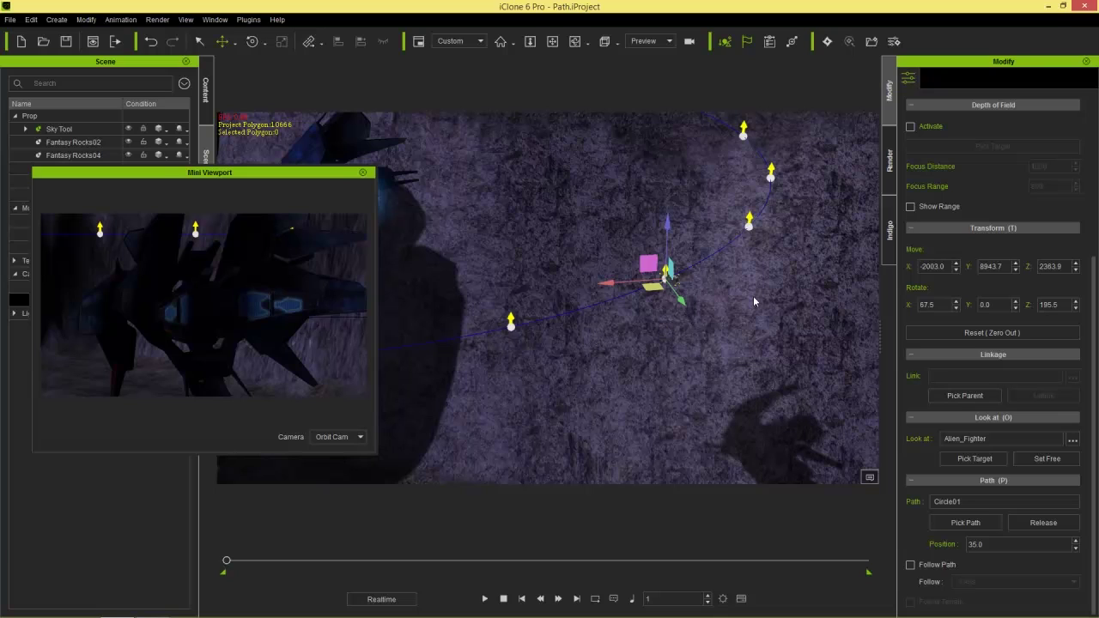
Select the Orbit Cam in the scene and set its lens to a 35 mm focal length.
{"action": "left_click_drag", "start_coordinate": [277, 177], "coordinate": [426, 301]}
{"action": "left_click", "coordinate": [97, 300]}
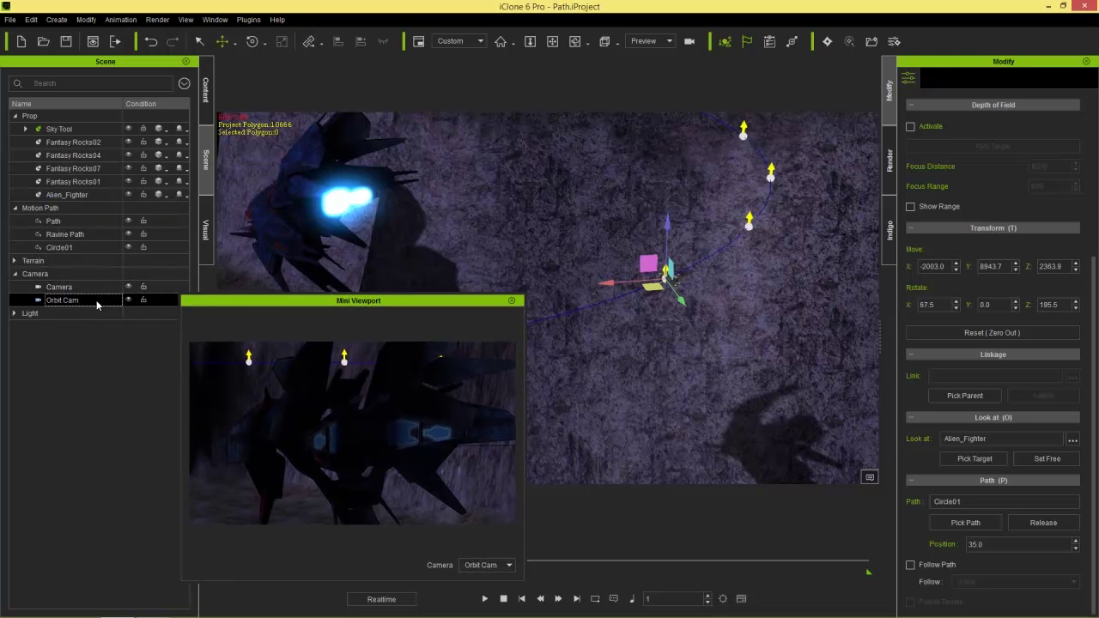
{"action": "scroll", "coordinate": [1096, 179], "scroll_direction": "up", "scroll_amount": 1}
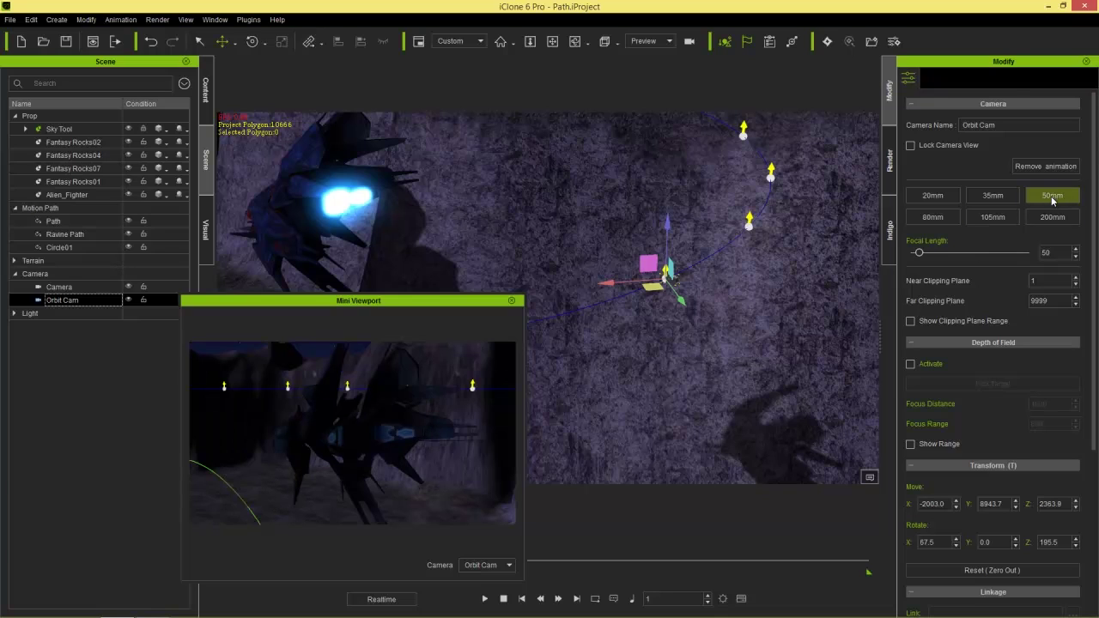
{"action": "left_click", "coordinate": [996, 198]}
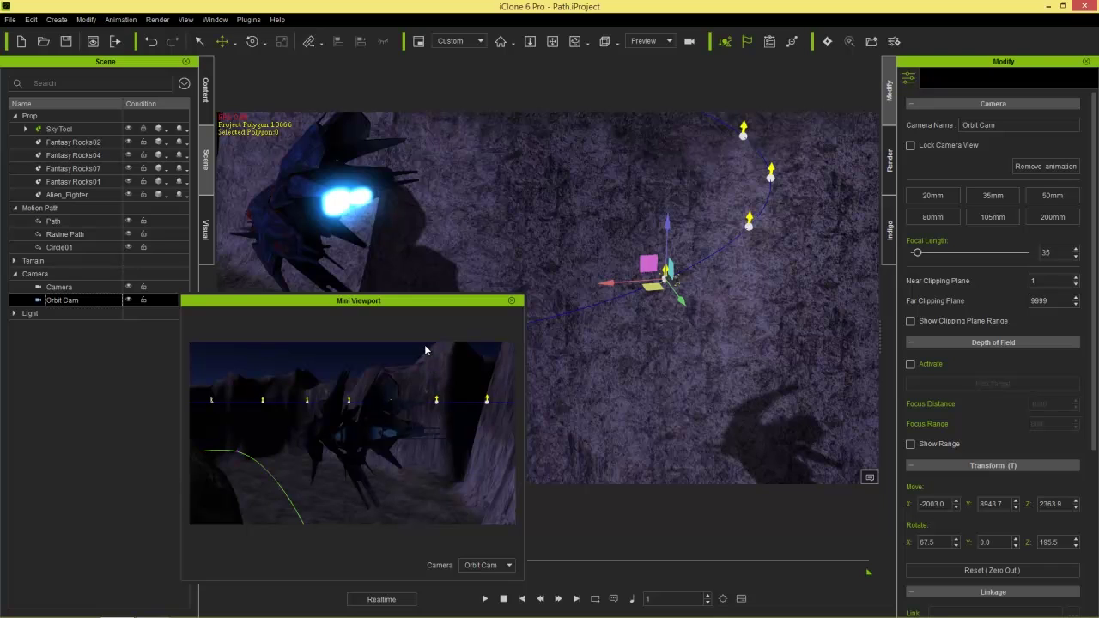
Check the Orbit Cam's view at frame 400 and return to the first frame.
{"action": "left_click_drag", "start_coordinate": [417, 302], "coordinate": [268, 313]}
{"action": "left_click", "coordinate": [688, 603]}
{"action": "type", "text": "400"}
{"action": "key", "text": "Return"}
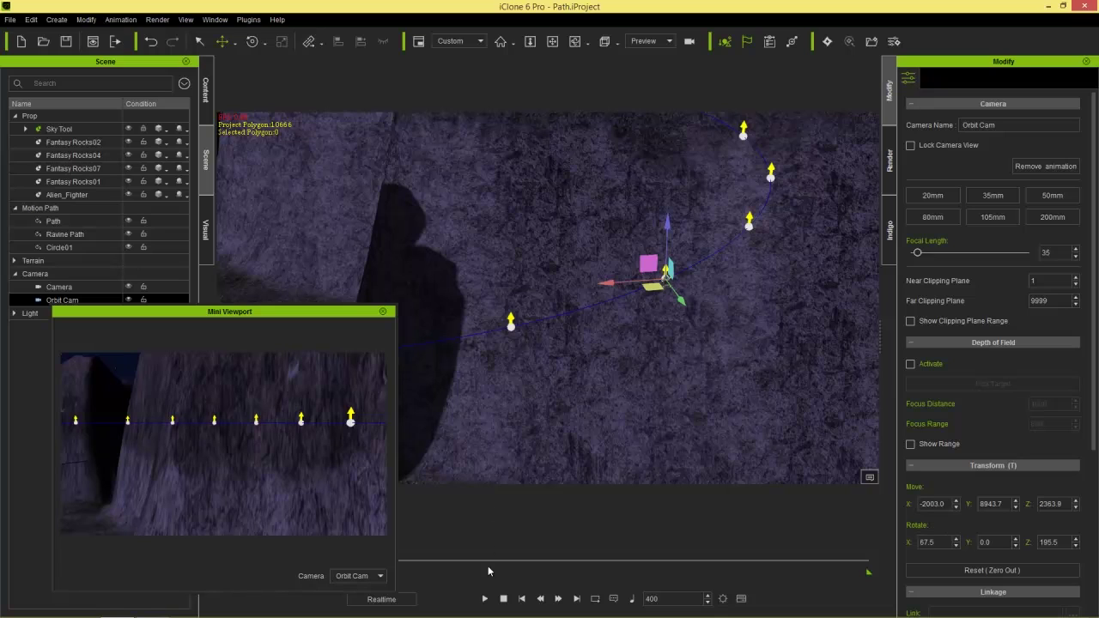
{"action": "left_click", "coordinate": [505, 600]}
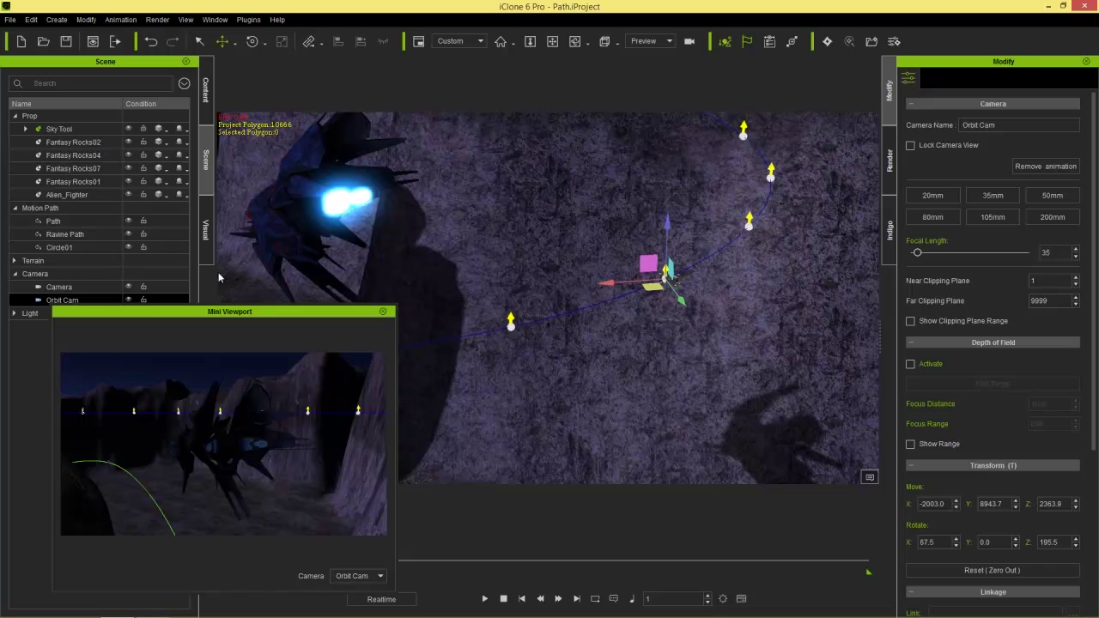
Link the Circle01 path to the Alien_Fighter as its parent at the first frame.
{"action": "left_click", "coordinate": [81, 249]}
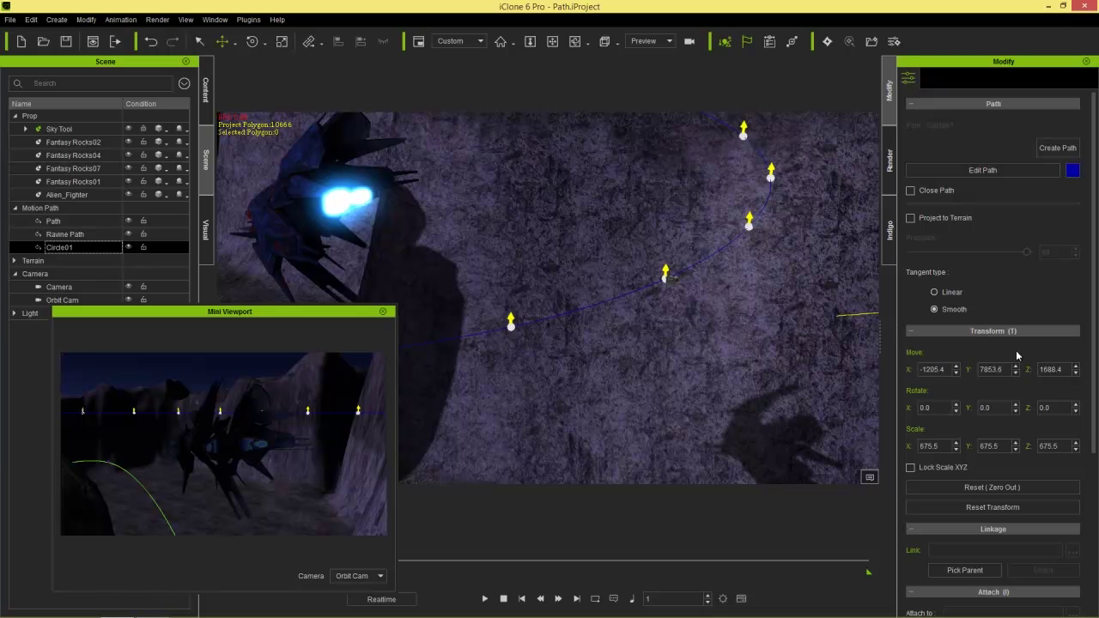
{"action": "left_click_drag", "start_coordinate": [1096, 347], "coordinate": [1096, 432]}
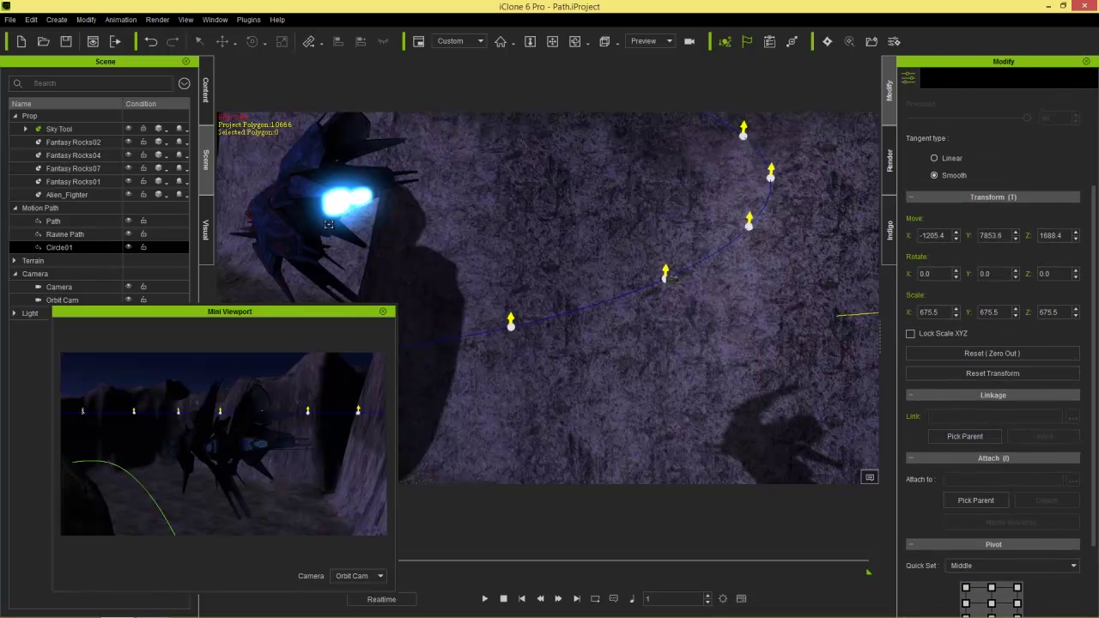
{"action": "left_click", "coordinate": [294, 200]}
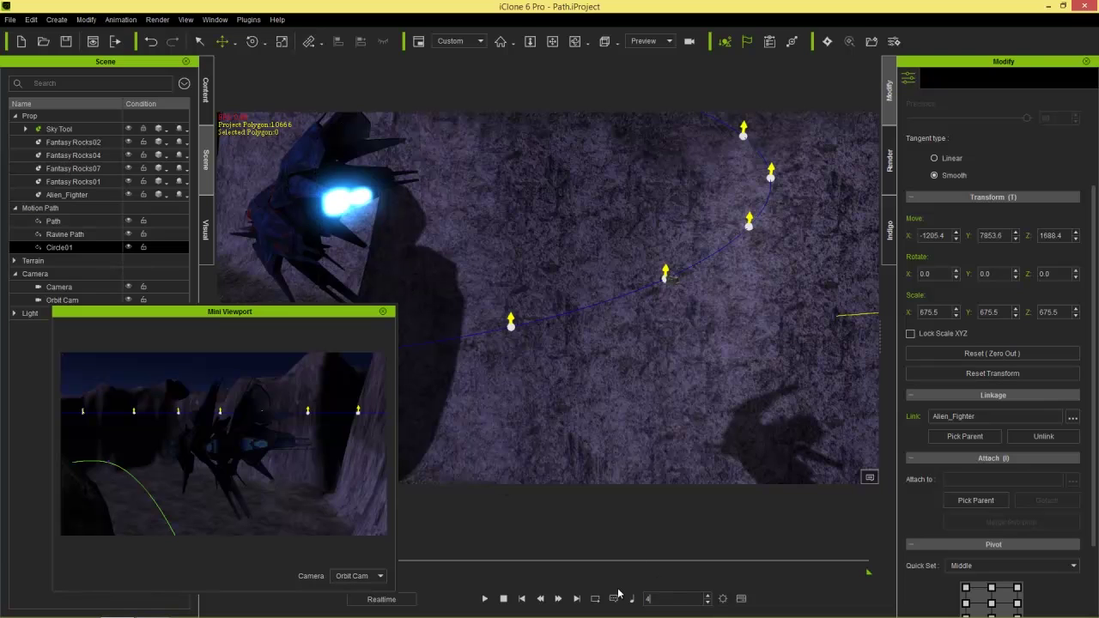
Go to frame 400 and set the Orbit Cam's position on the Circle01 path to 100.
{"action": "key", "text": "Return"}
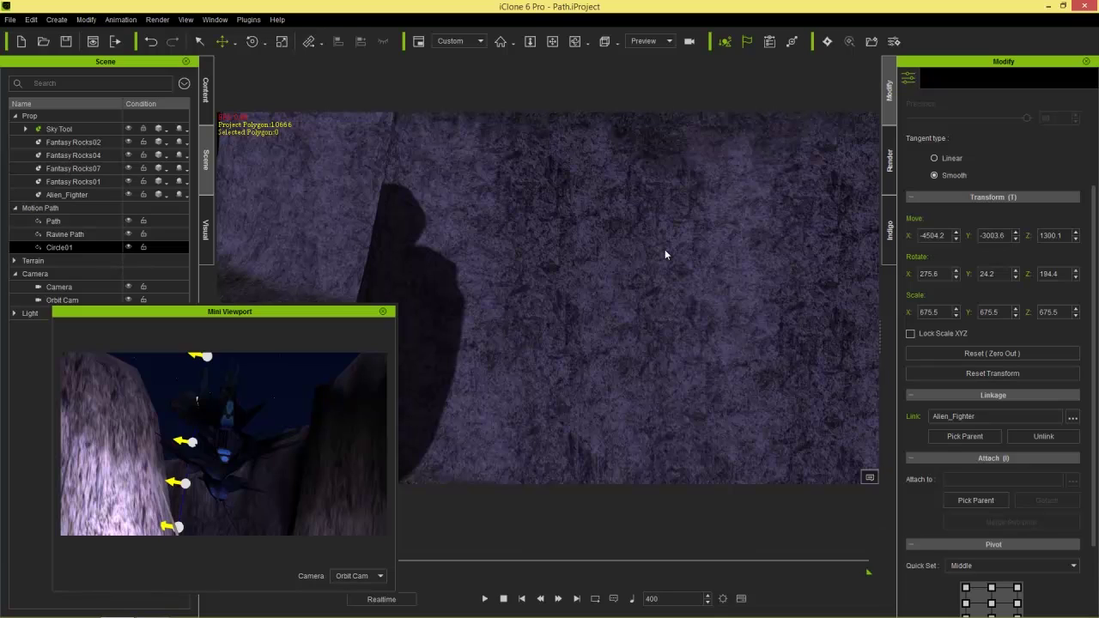
{"action": "left_click", "coordinate": [65, 301]}
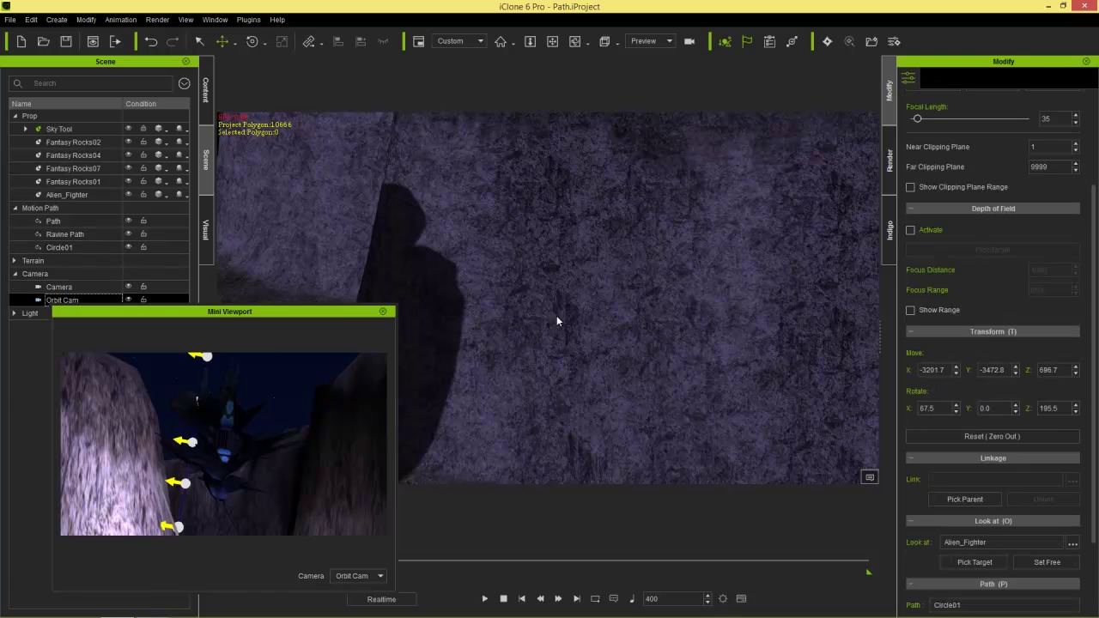
{"action": "left_click_drag", "start_coordinate": [1096, 253], "coordinate": [1096, 162]}
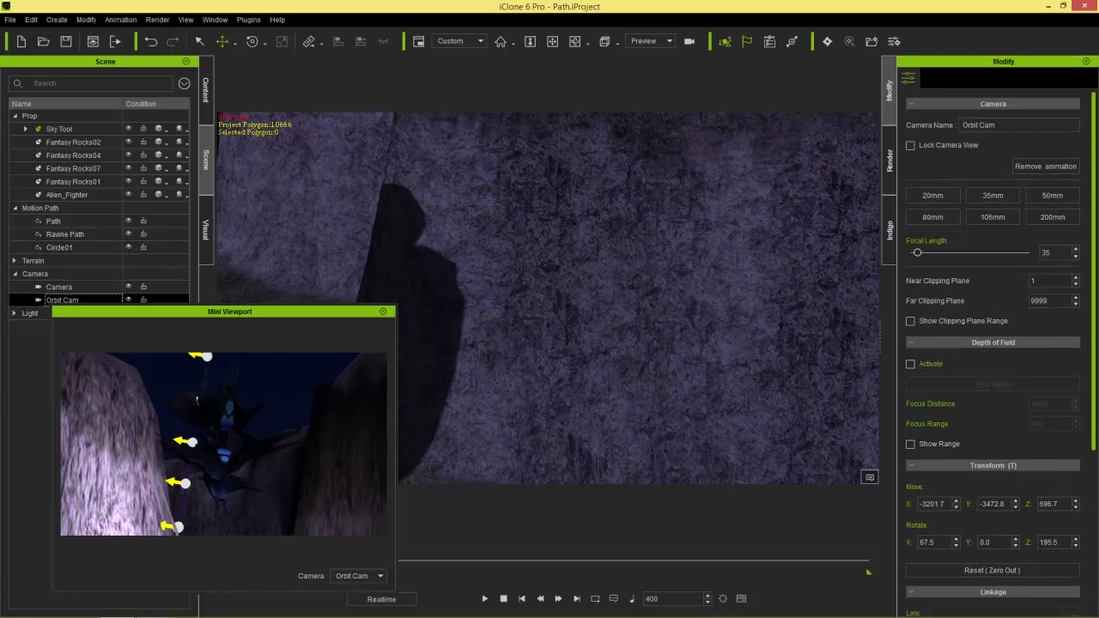
{"action": "scroll", "coordinate": [1068, 377], "scroll_direction": "down", "scroll_amount": 5}
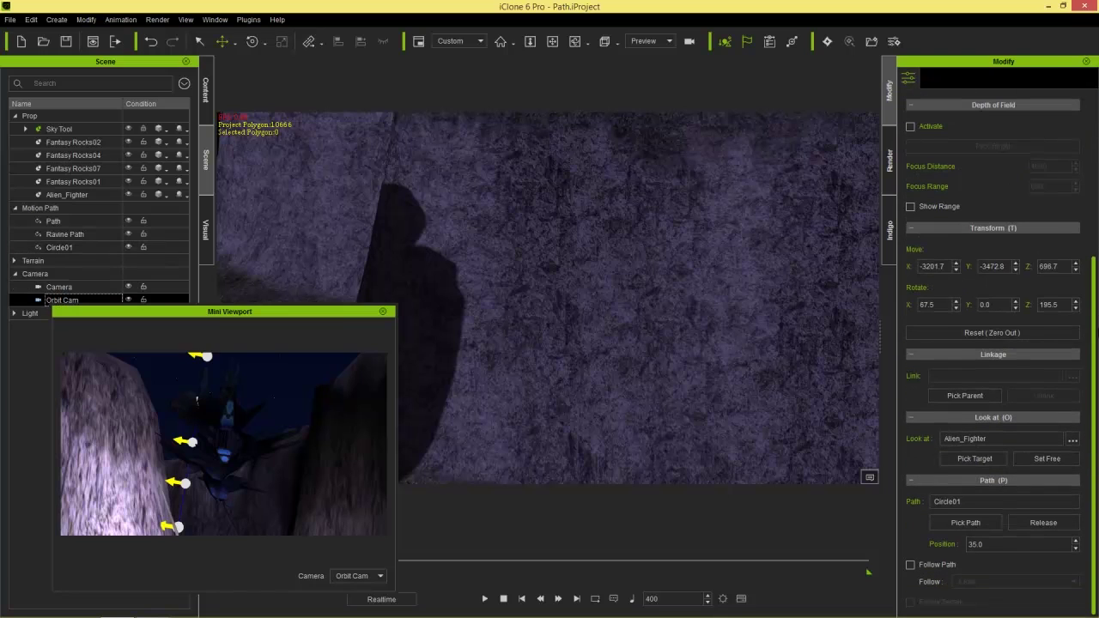
{"action": "double_click", "coordinate": [993, 543]}
{"action": "type", "text": "100"}
{"action": "key", "text": "Return"}
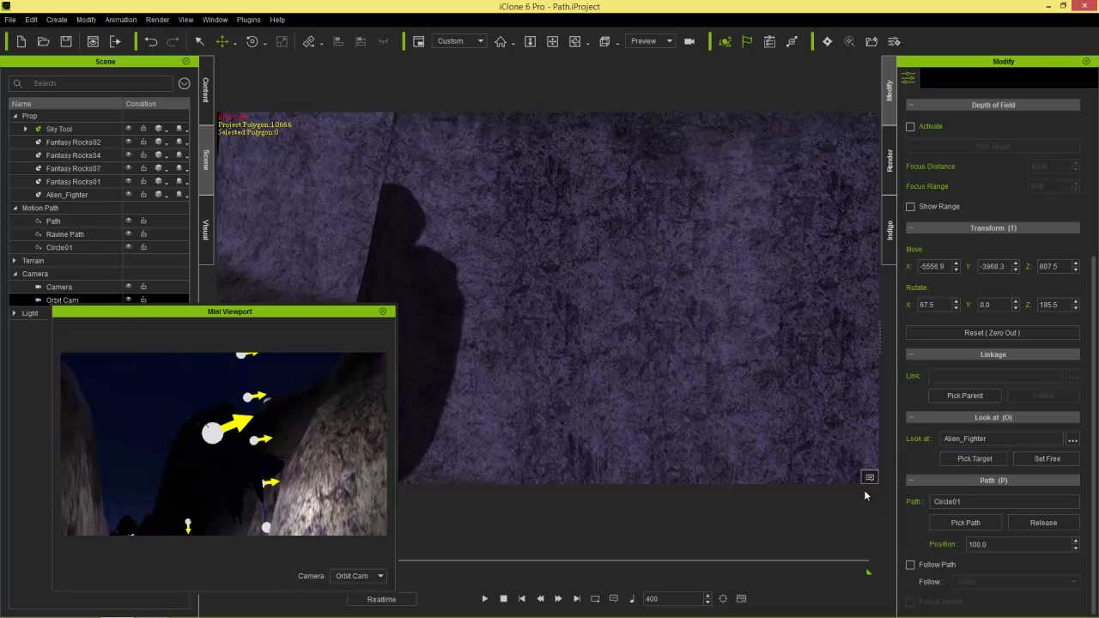
Return to the first frame and set the Orbit Cam's path position to 0.
{"action": "left_click", "coordinate": [521, 599]}
{"action": "left_click_drag", "start_coordinate": [1008, 544], "coordinate": [926, 544]}
{"action": "type", "text": "0"}
{"action": "key", "text": "Return"}
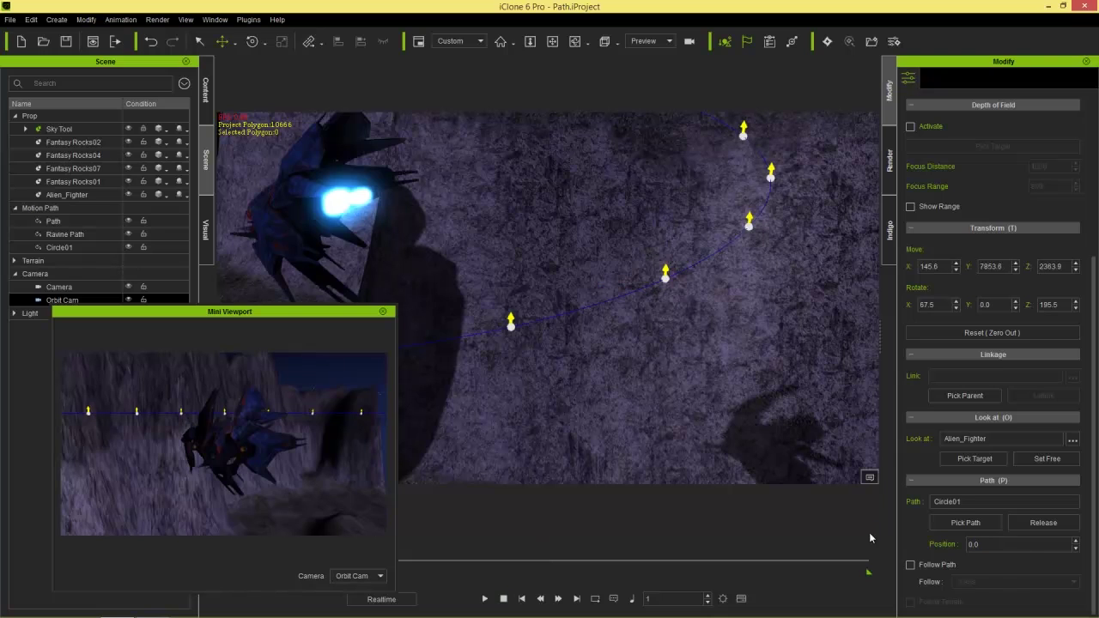
Play the animation to review the camera orbit in the Mini Viewport, and stop it.
{"action": "left_click", "coordinate": [485, 598]}
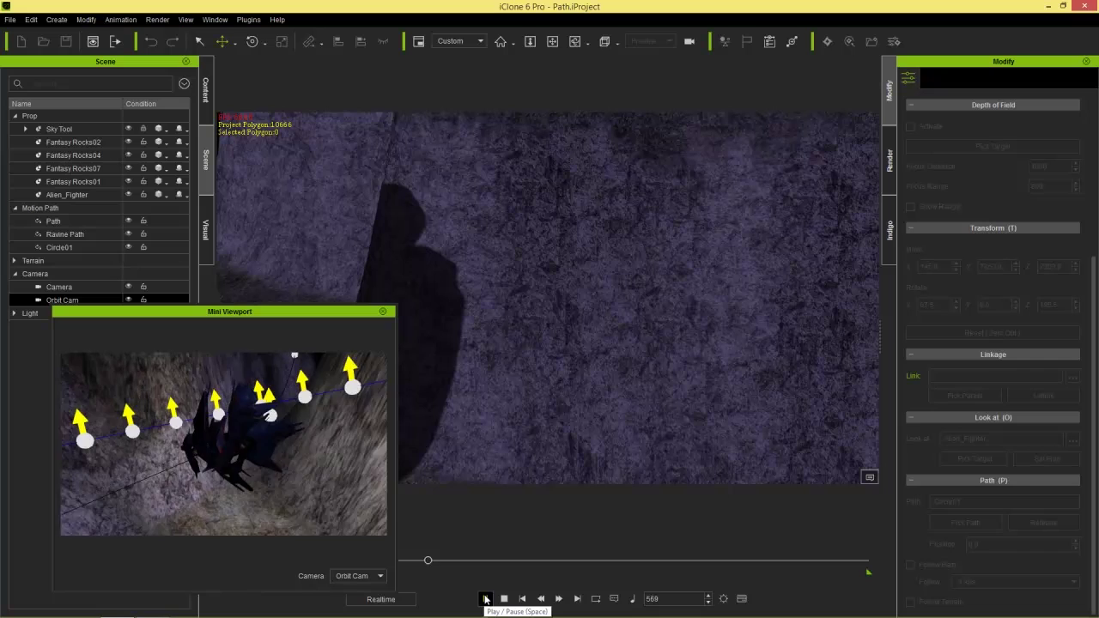
{"action": "left_click", "coordinate": [486, 598]}
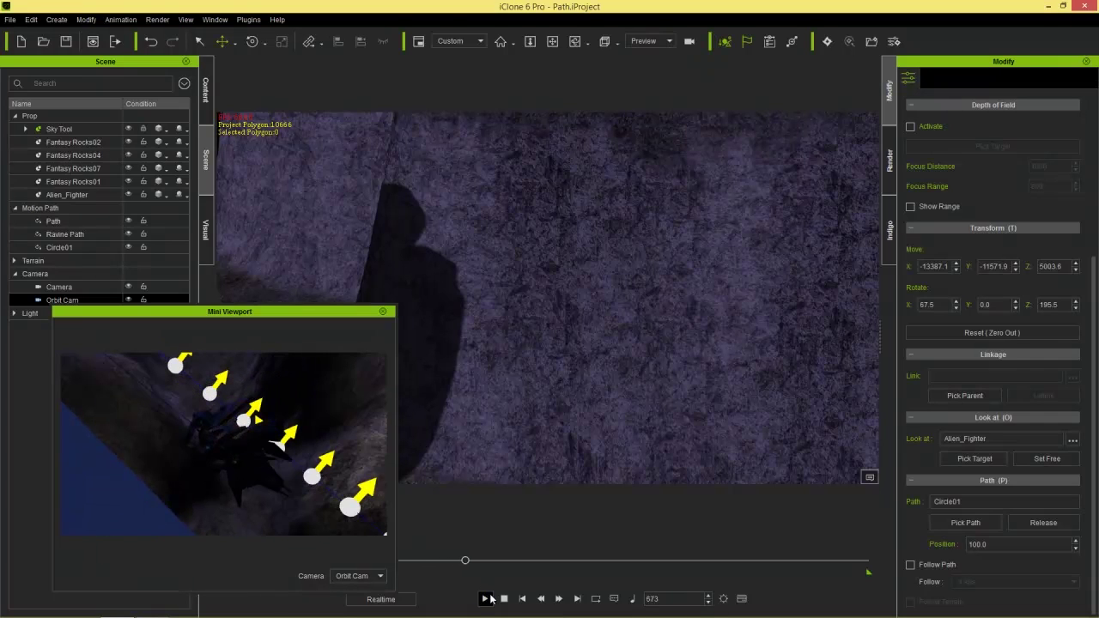
{"action": "left_click", "coordinate": [503, 598]}
Switch the main view to the Orbit Cam and close the Mini Viewport.
{"action": "left_click", "coordinate": [658, 41]}
{"action": "left_click", "coordinate": [651, 76]}
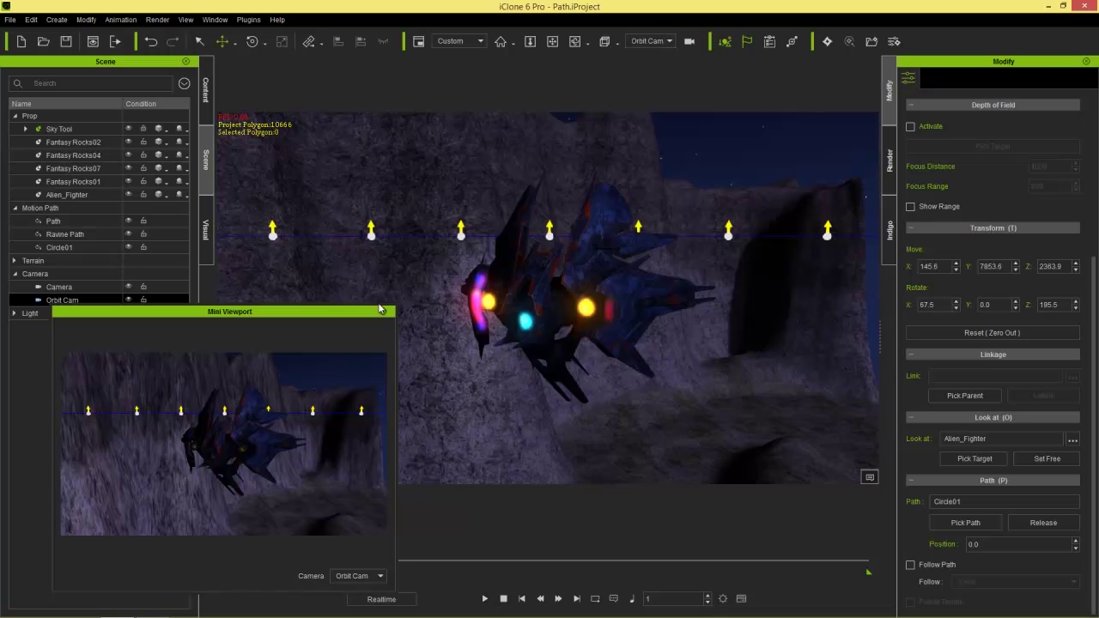
{"action": "left_click", "coordinate": [387, 310]}
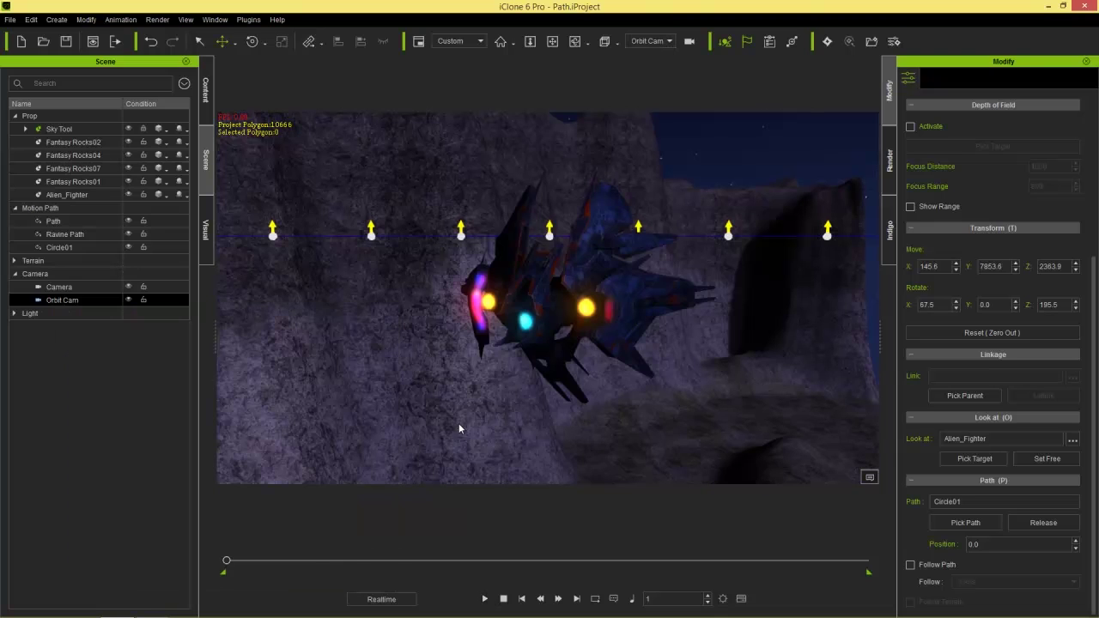
Play the animation through the Orbit Cam, scrub the opening frames to about frame 103, and return to the first frame.
{"action": "left_click", "coordinate": [485, 599]}
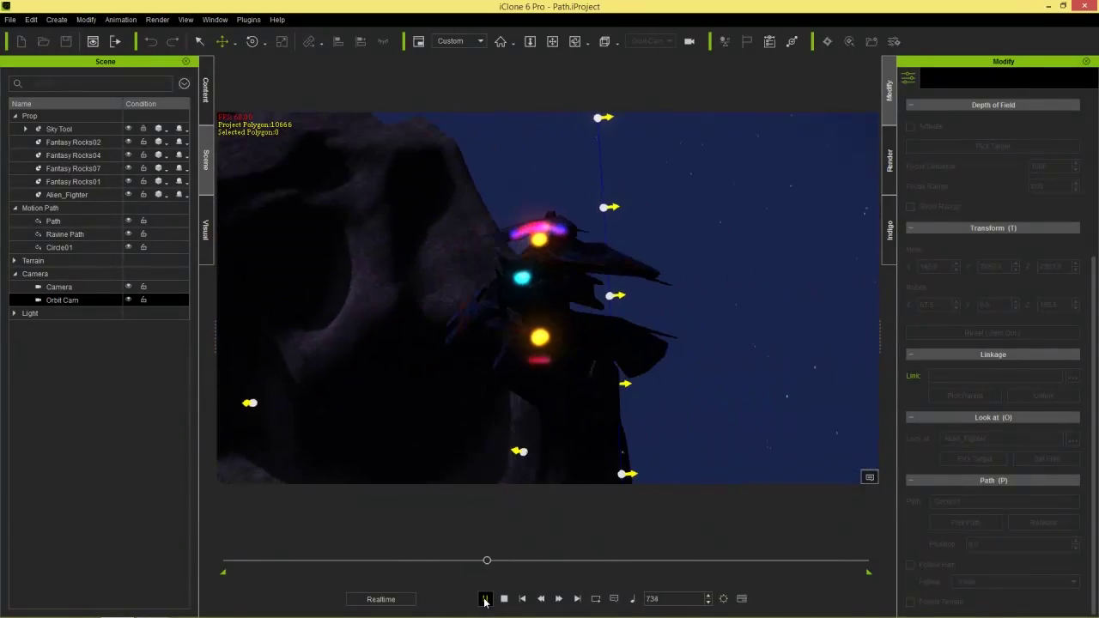
{"action": "left_click", "coordinate": [504, 598]}
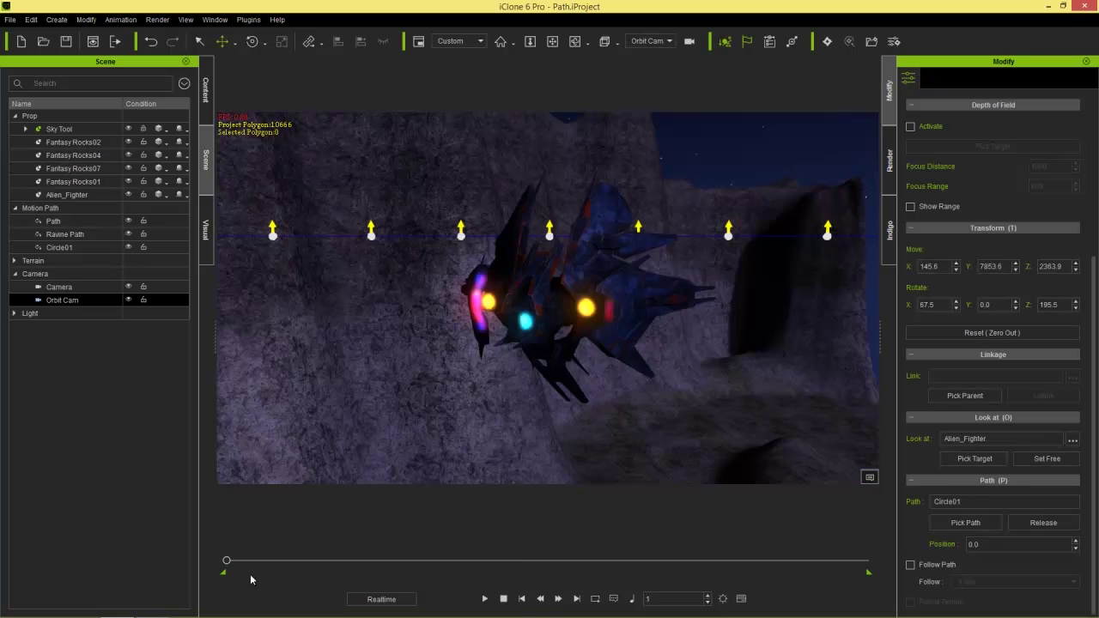
{"action": "left_click_drag", "start_coordinate": [226, 563], "coordinate": [263, 570]}
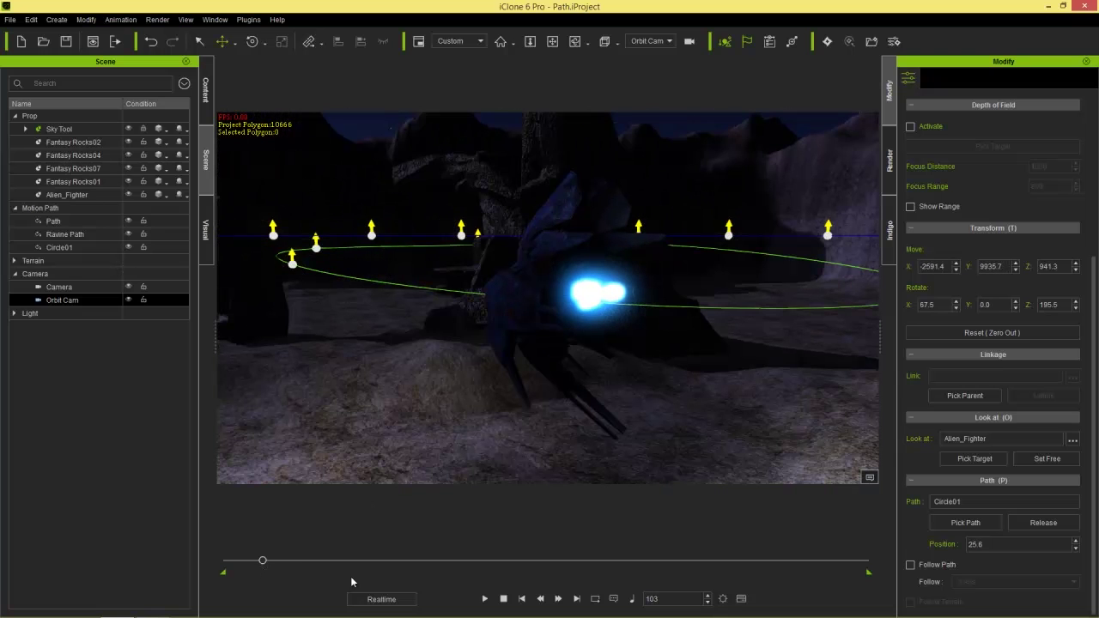
{"action": "left_click_drag", "start_coordinate": [278, 568], "coordinate": [207, 580]}
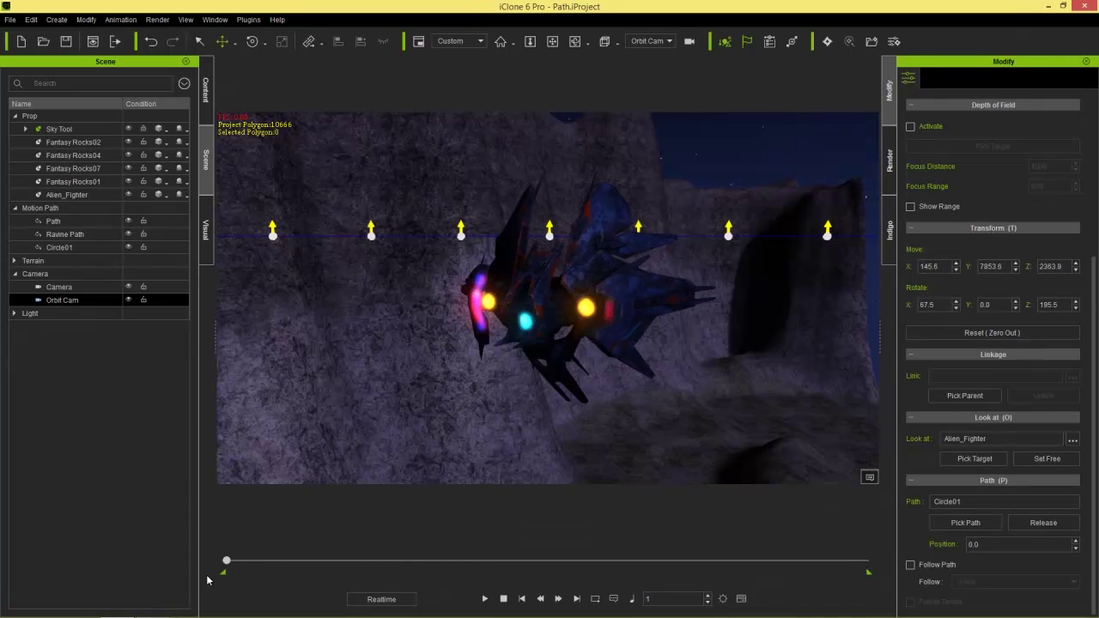
Return to the Preview camera and scale the Circle01 path up uniformly to about 947.5 on all axes.
{"action": "left_click", "coordinate": [666, 41]}
{"action": "left_click", "coordinate": [660, 53]}
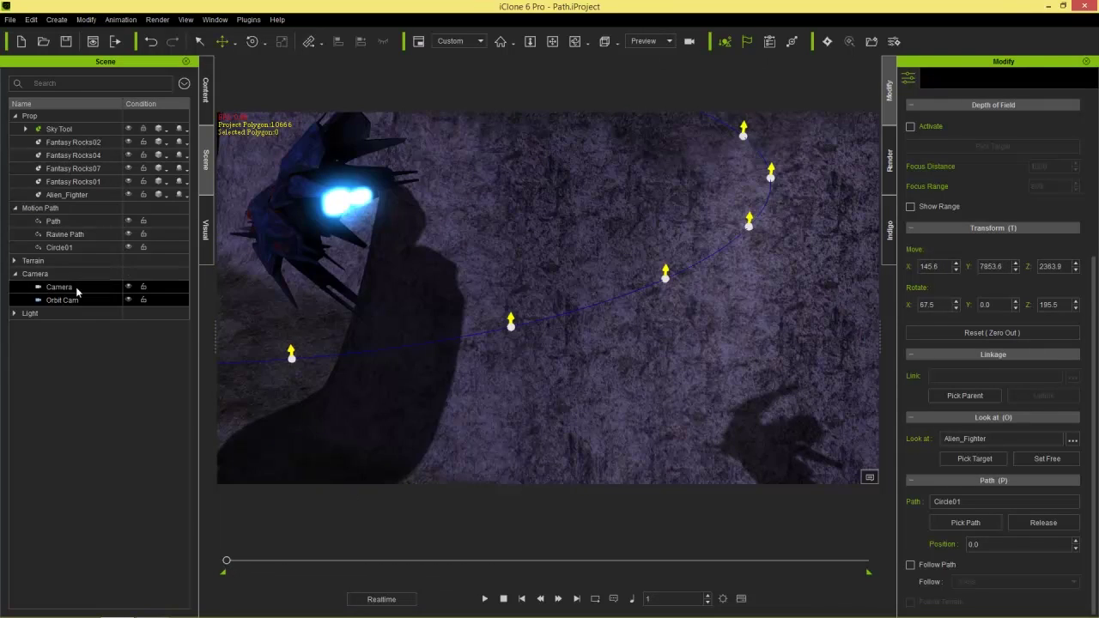
{"action": "left_click", "coordinate": [60, 247]}
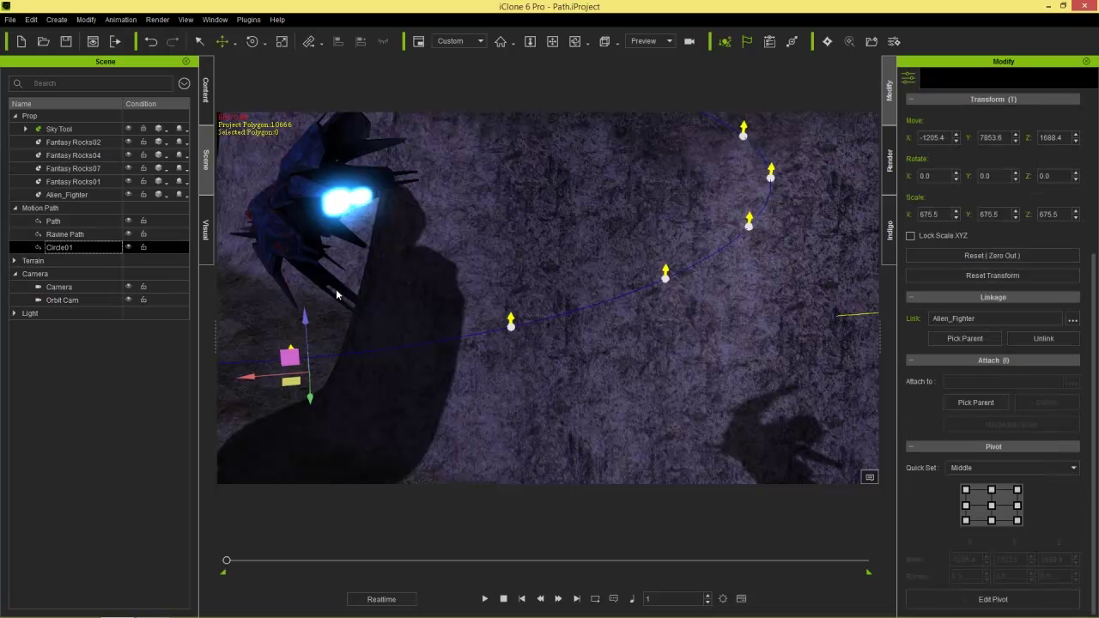
{"action": "key", "text": "z"}
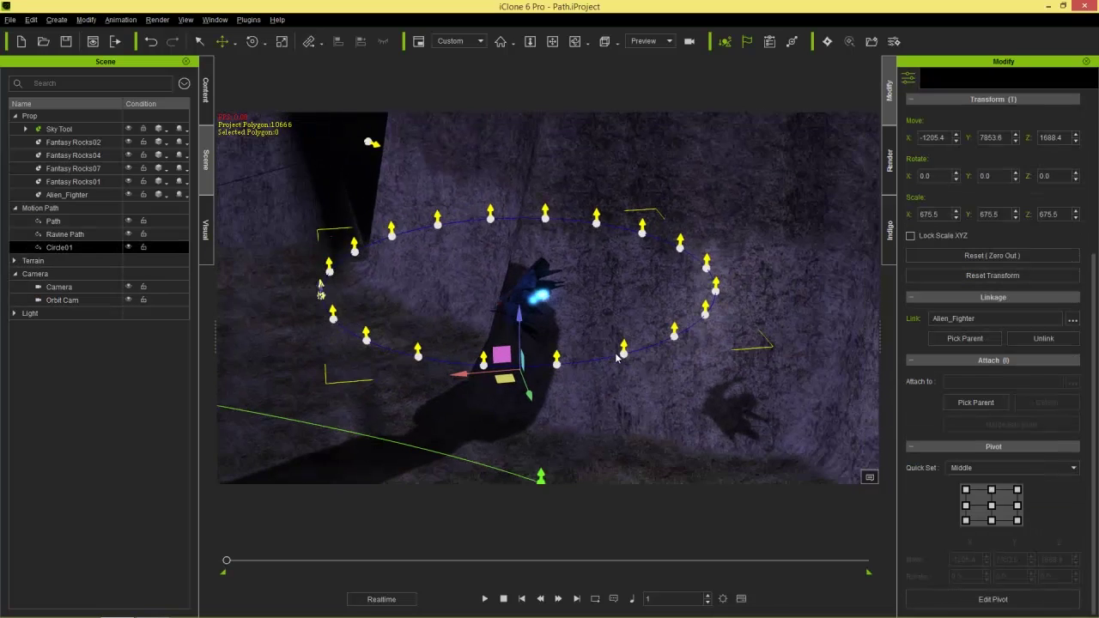
{"action": "key", "text": "r"}
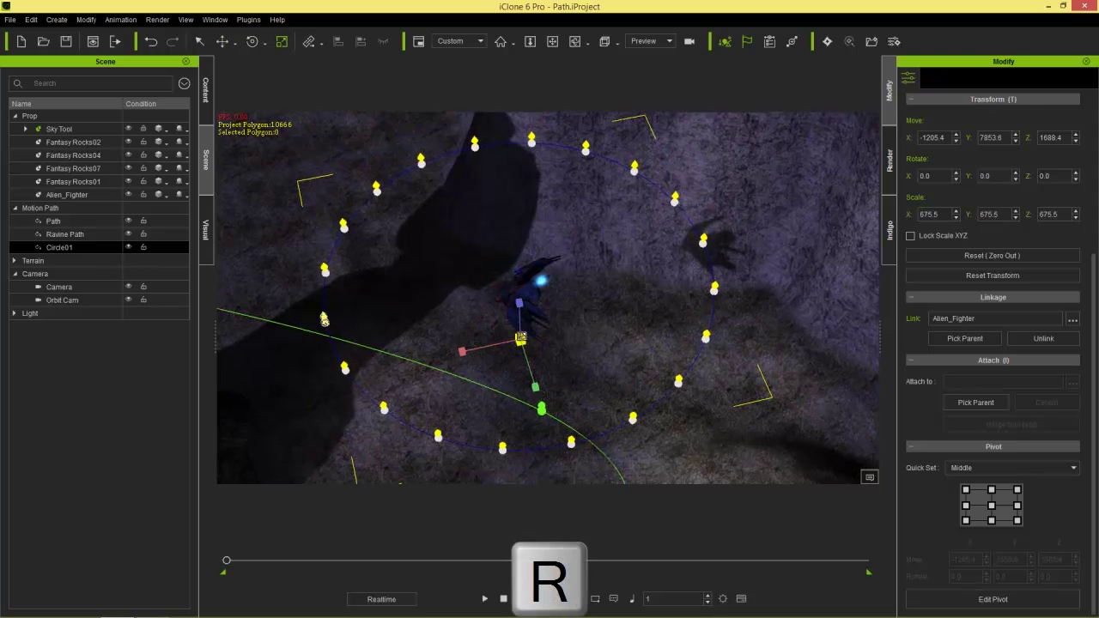
{"action": "left_click_drag", "start_coordinate": [521, 338], "coordinate": [542, 304]}
Switch the main view to the Orbit Cam and play the animation to review the wider orbit.
{"action": "left_click", "coordinate": [667, 43]}
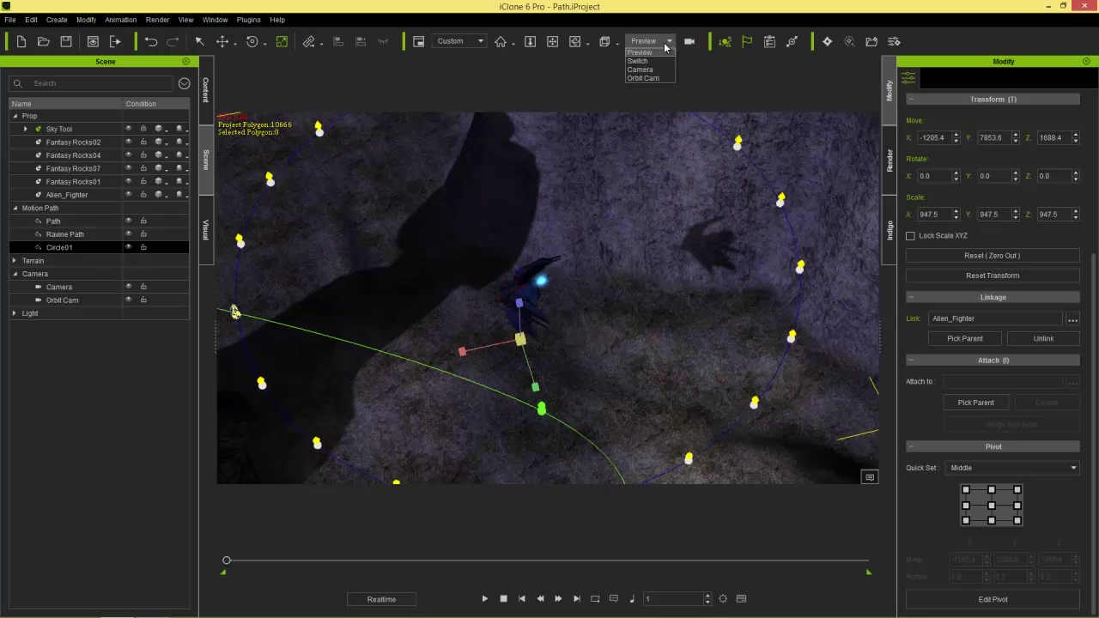
{"action": "left_click", "coordinate": [648, 78]}
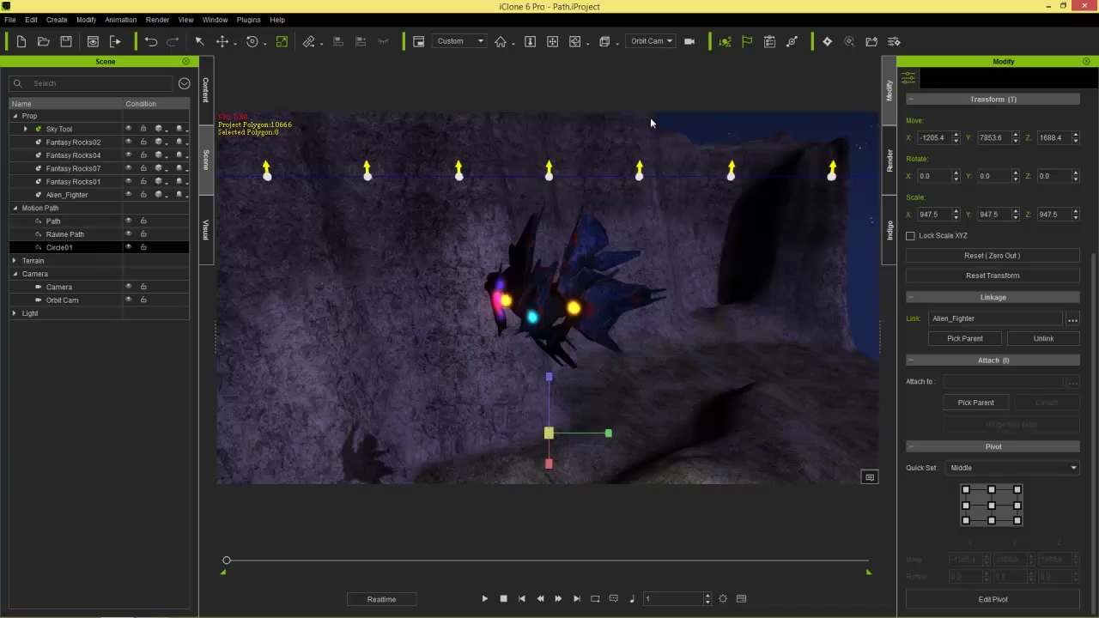
{"action": "left_click", "coordinate": [484, 598]}
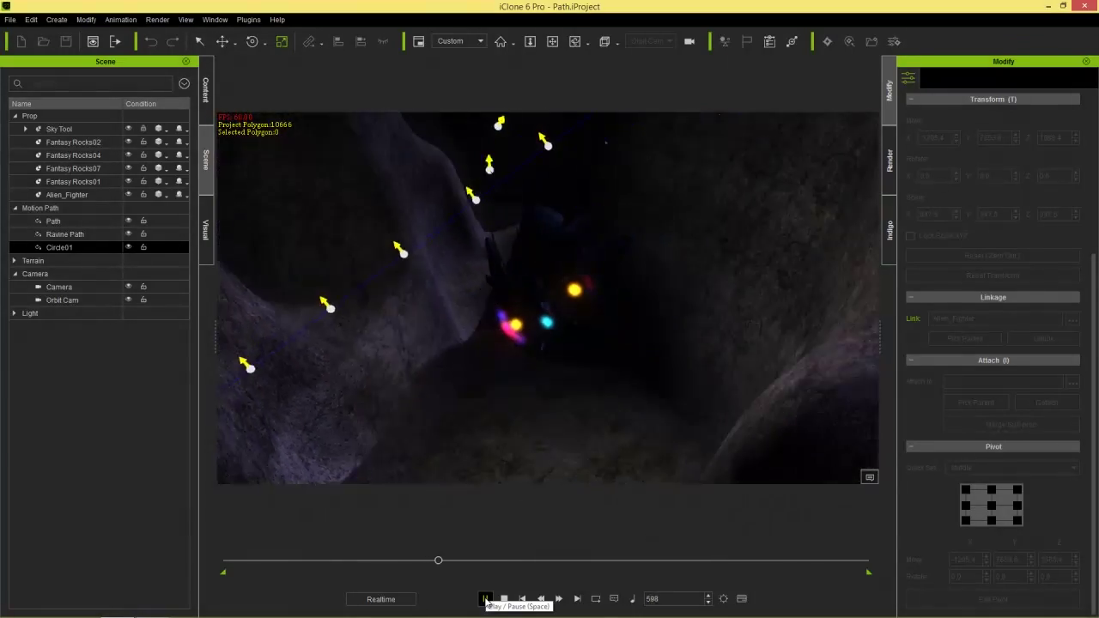
{"action": "left_click", "coordinate": [507, 599]}
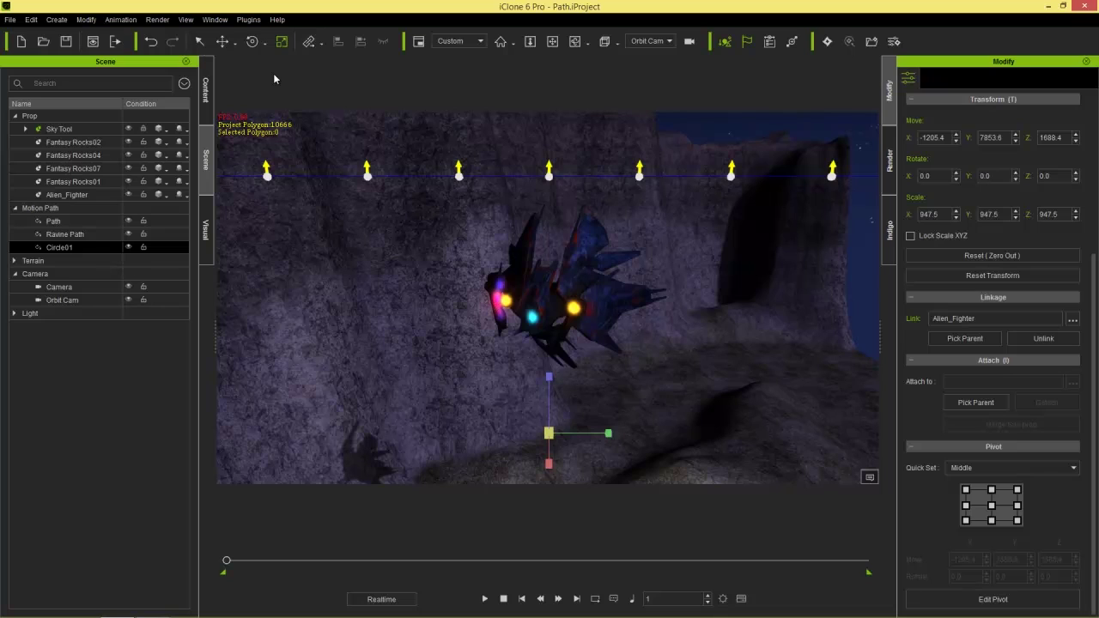
Add a new camera to the scene and rename it Follow Cam 1.
{"action": "left_click", "coordinate": [66, 22]}
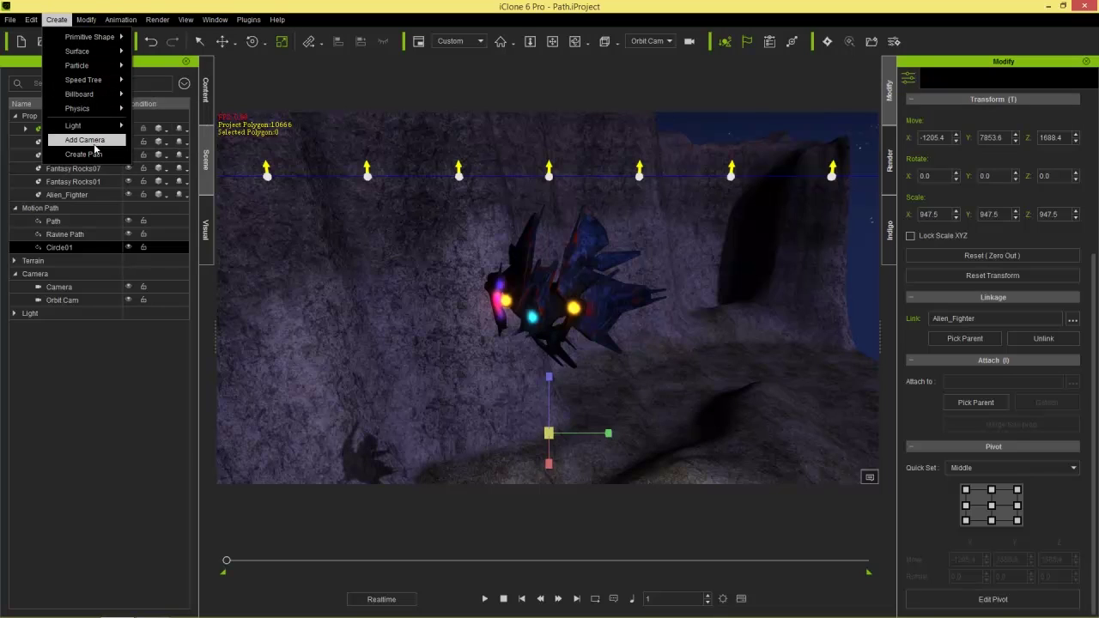
{"action": "left_click", "coordinate": [84, 140]}
{"action": "double_click", "coordinate": [73, 313]}
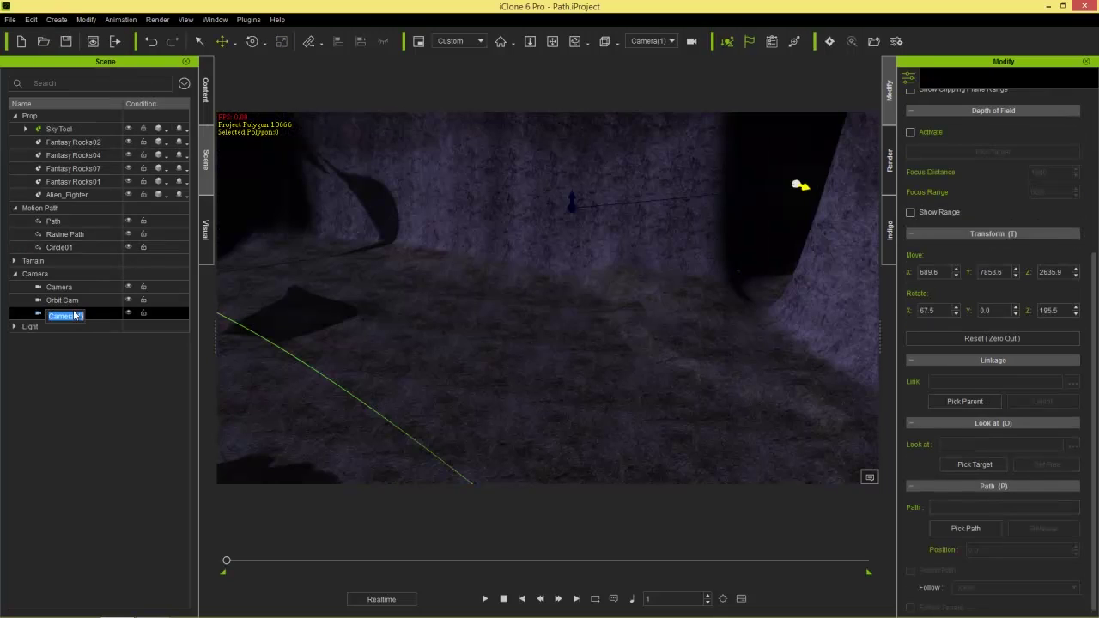
{"action": "type", "text": "Follow Cam 1"}
{"action": "key", "text": "Return"}
{"action": "left_click", "coordinate": [99, 300], "text": "ctrl"}
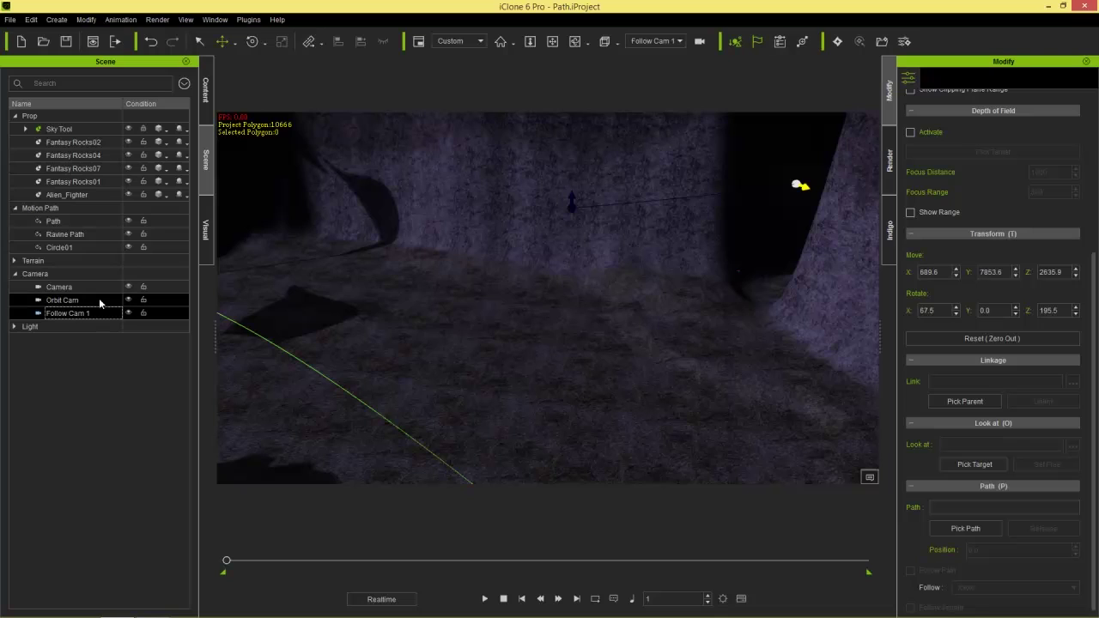
{"action": "left_click", "coordinate": [99, 298], "text": "ctrl"}
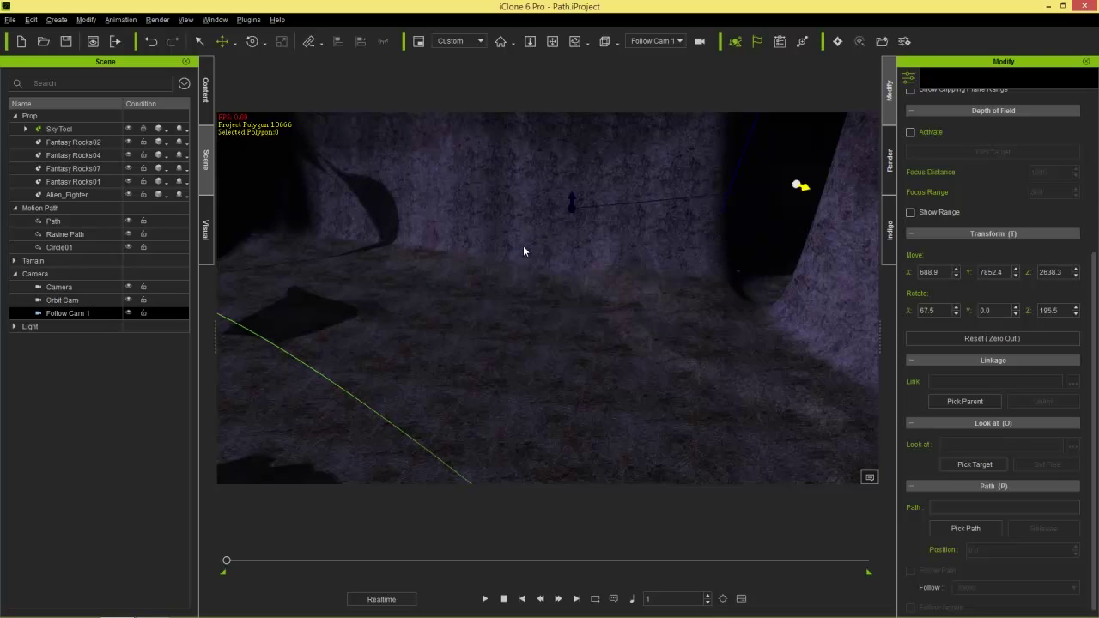
Attach Follow Cam 1 to the Ravine Path and make it look at Alien_Fighter.
{"action": "left_click", "coordinate": [572, 210]}
{"action": "right_click_drag", "start_coordinate": [552, 237], "coordinate": [480, 298]}
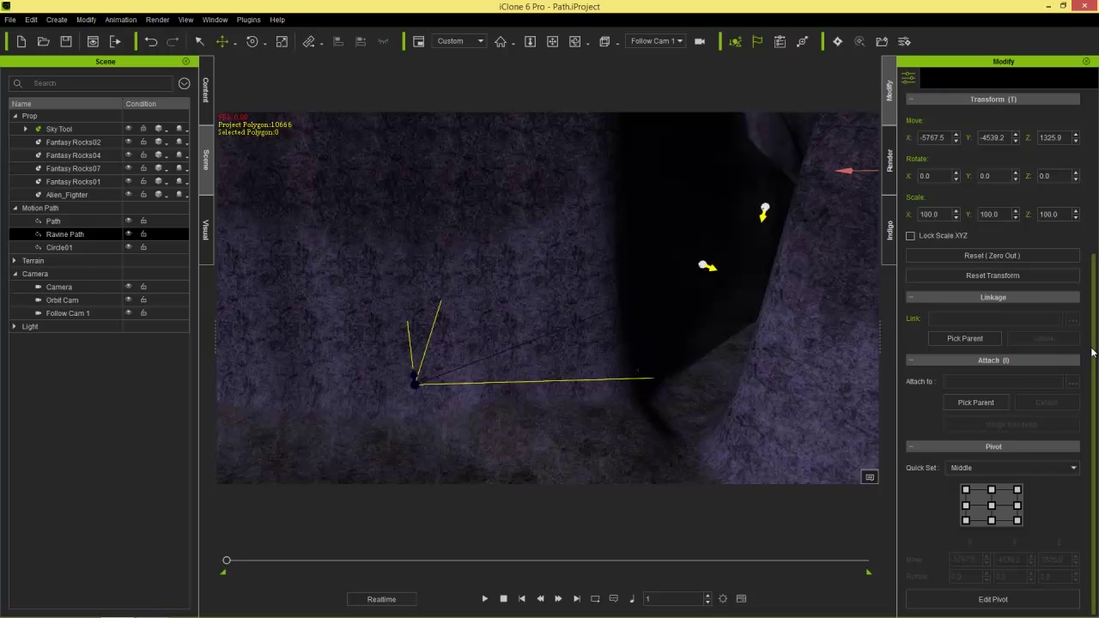
{"action": "left_click", "coordinate": [86, 313]}
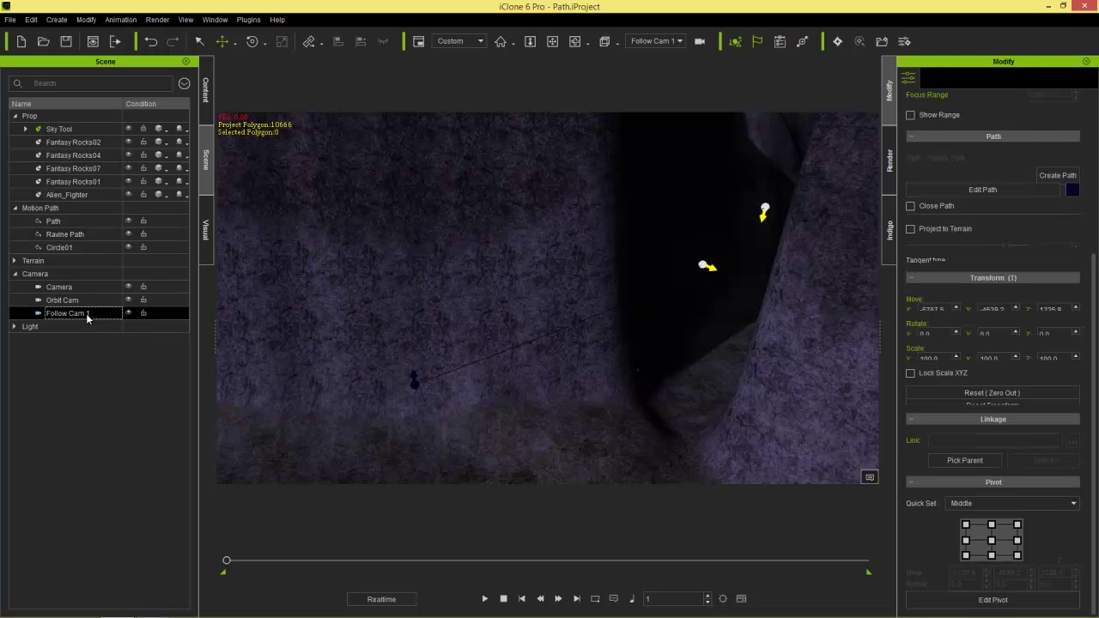
{"action": "left_click", "coordinate": [963, 525]}
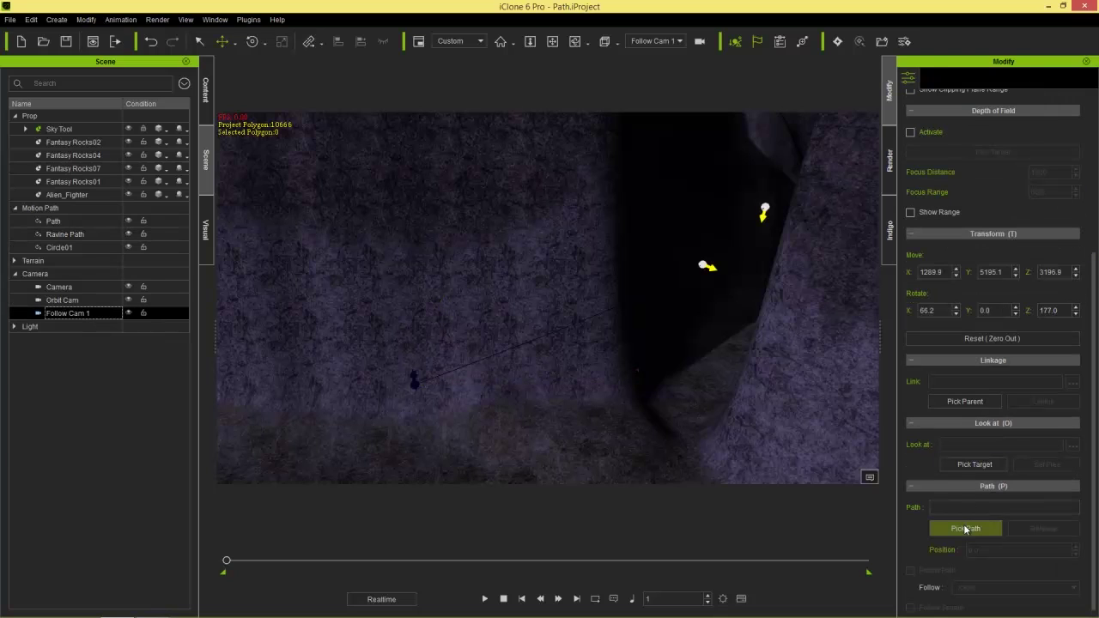
{"action": "left_click", "coordinate": [417, 386]}
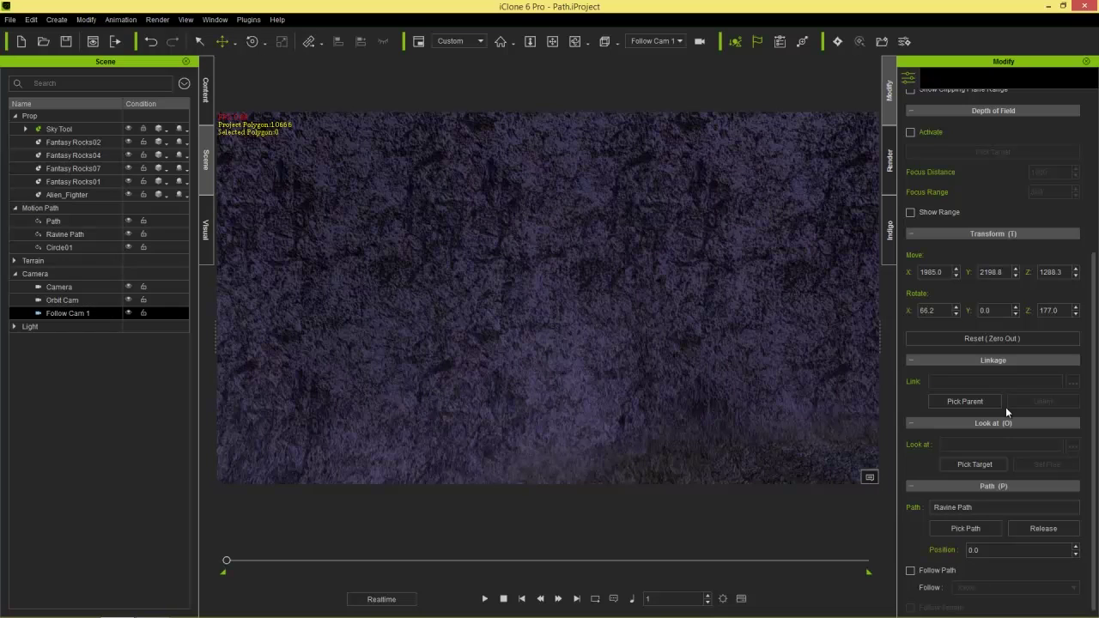
{"action": "left_click", "coordinate": [975, 465]}
{"action": "left_click", "coordinate": [72, 196]}
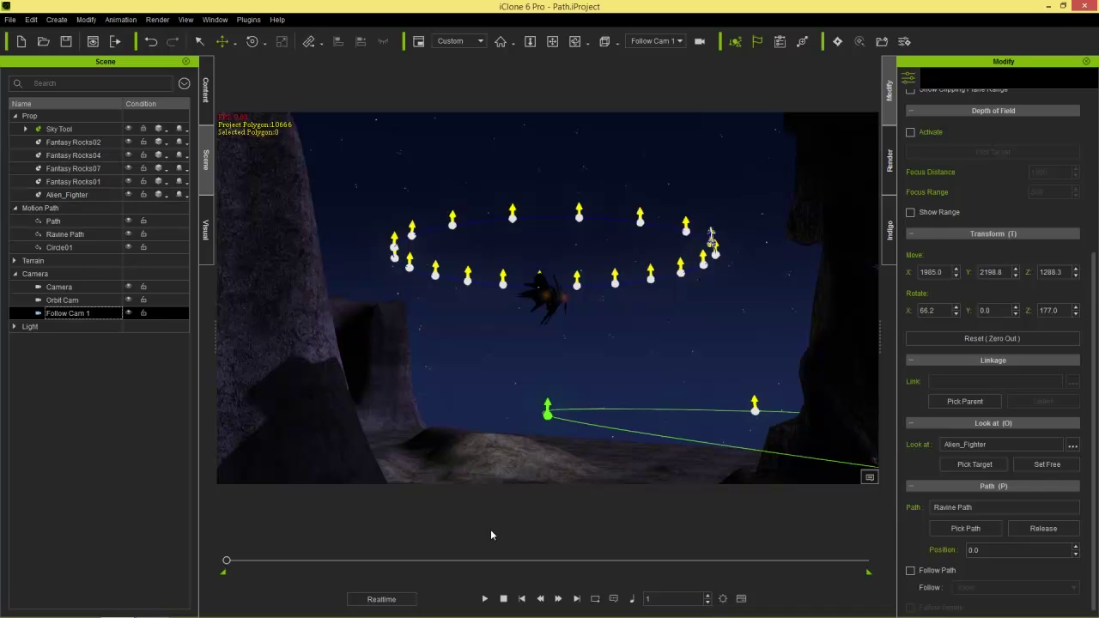
Play the animation through Follow Cam 1, pause it, and scrub back to about frame 197 to check the fighter's approach.
{"action": "left_click", "coordinate": [486, 598]}
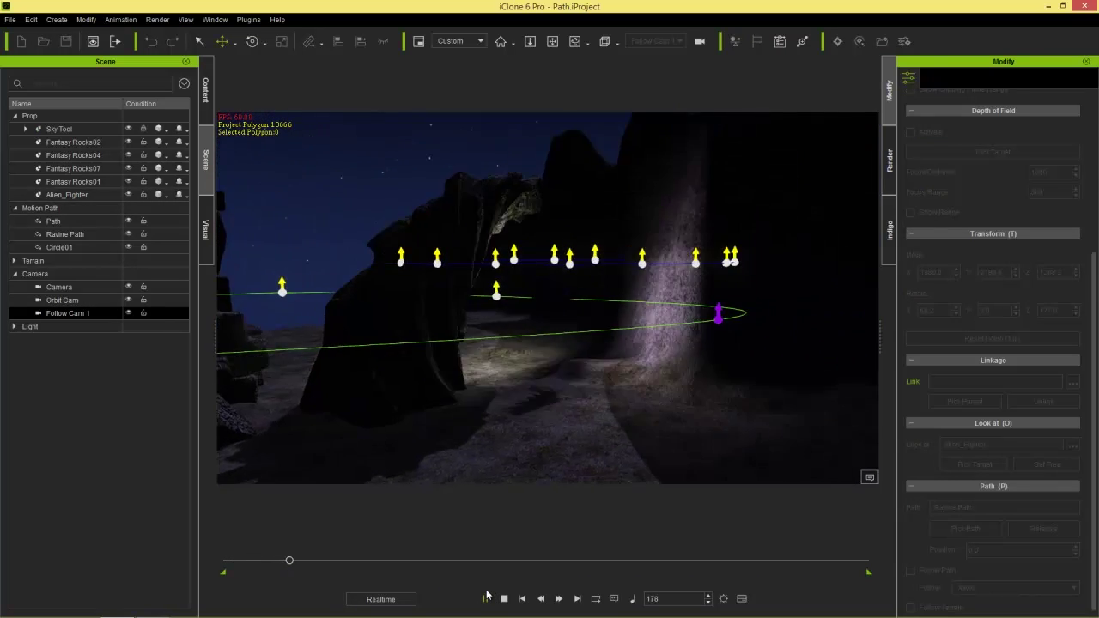
{"action": "left_click", "coordinate": [487, 597]}
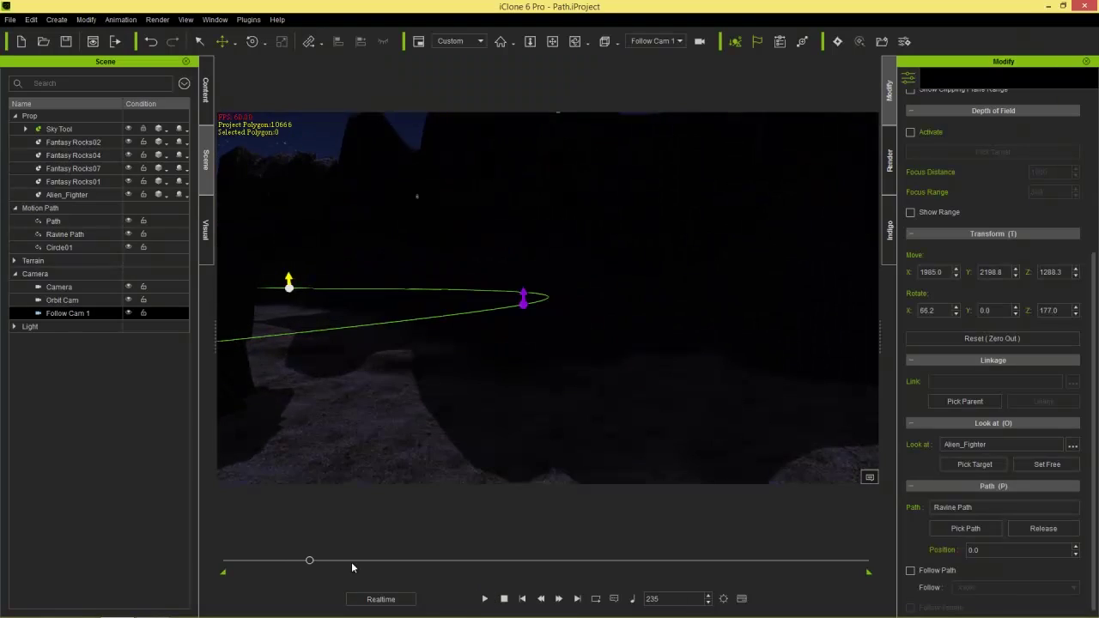
{"action": "left_click_drag", "start_coordinate": [310, 561], "coordinate": [297, 584]}
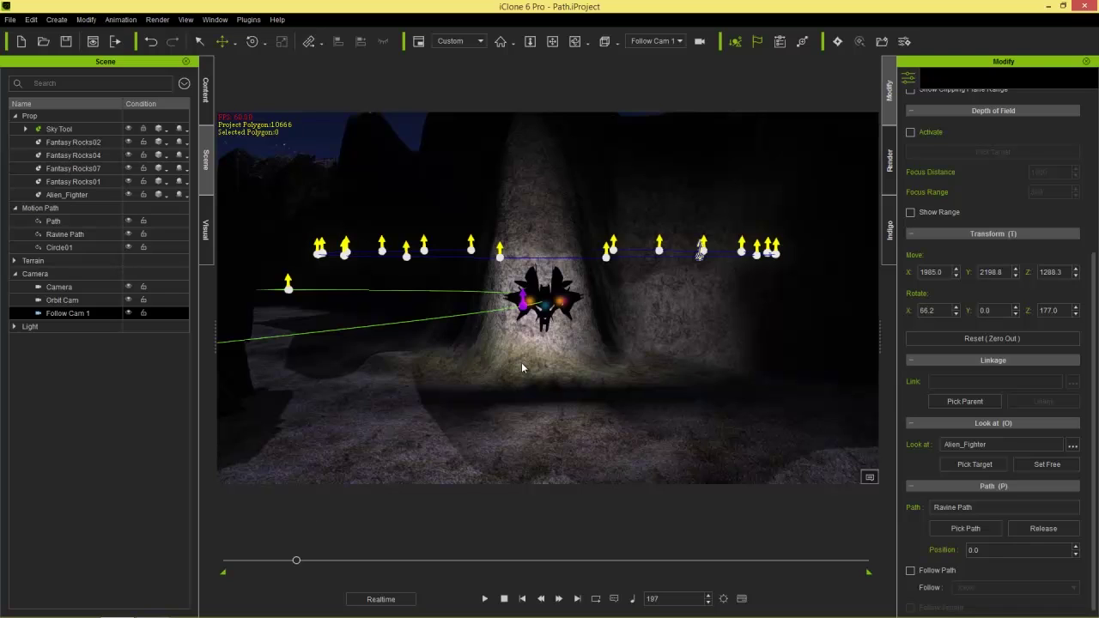
Go to frame 239 and set Follow Cam 1's position on the Ravine Path to 0.1.
{"action": "left_click_drag", "start_coordinate": [298, 562], "coordinate": [312, 567]}
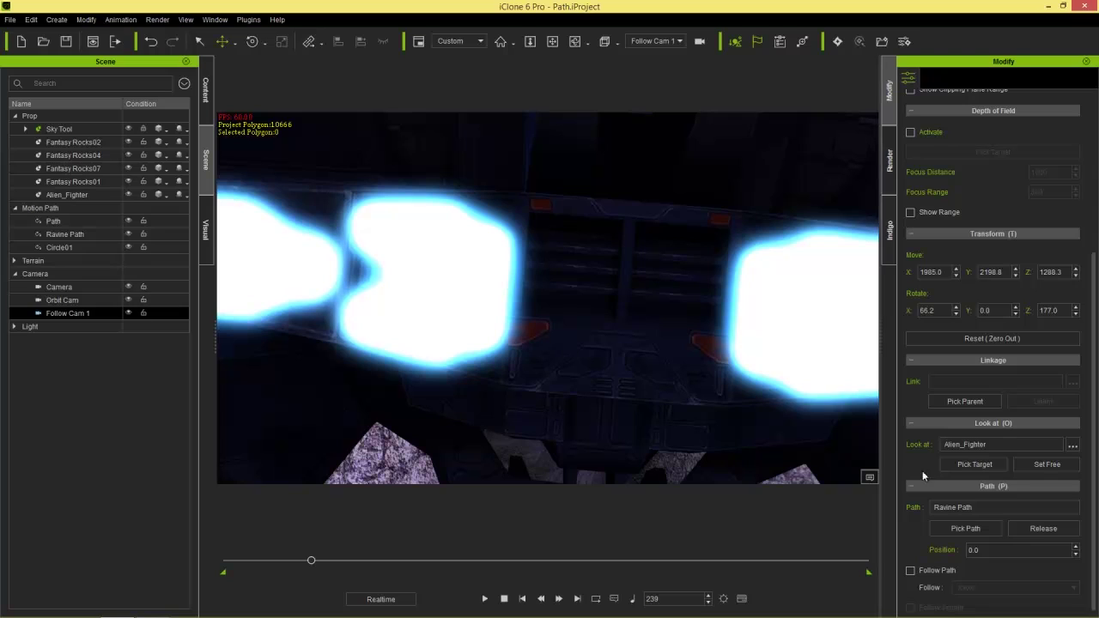
{"action": "type", "text": "0.1"}
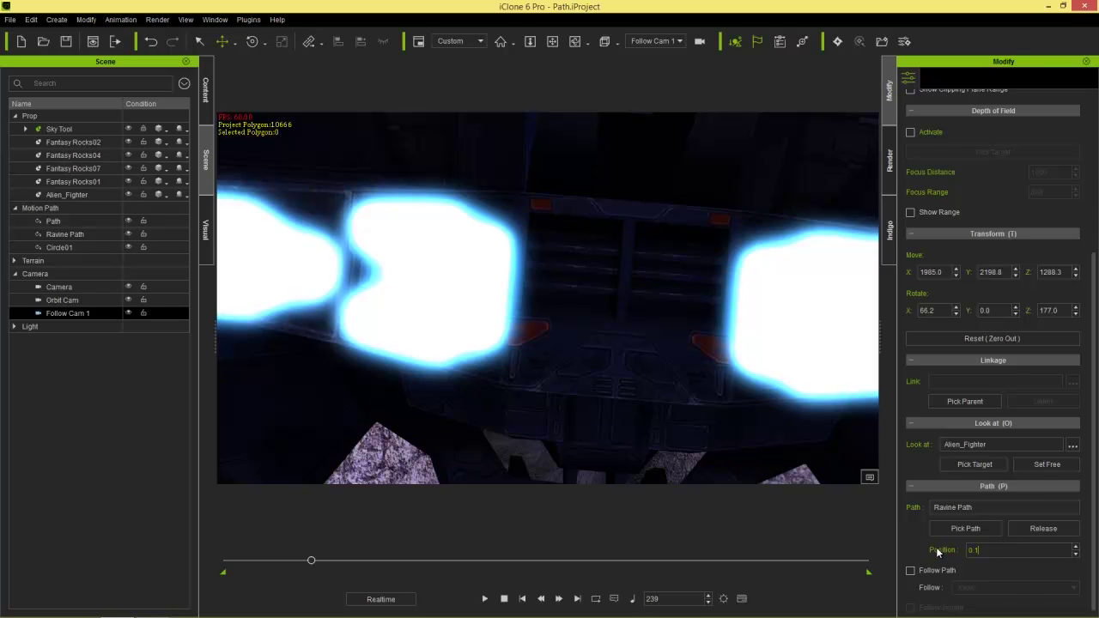
{"action": "key", "text": "Return"}
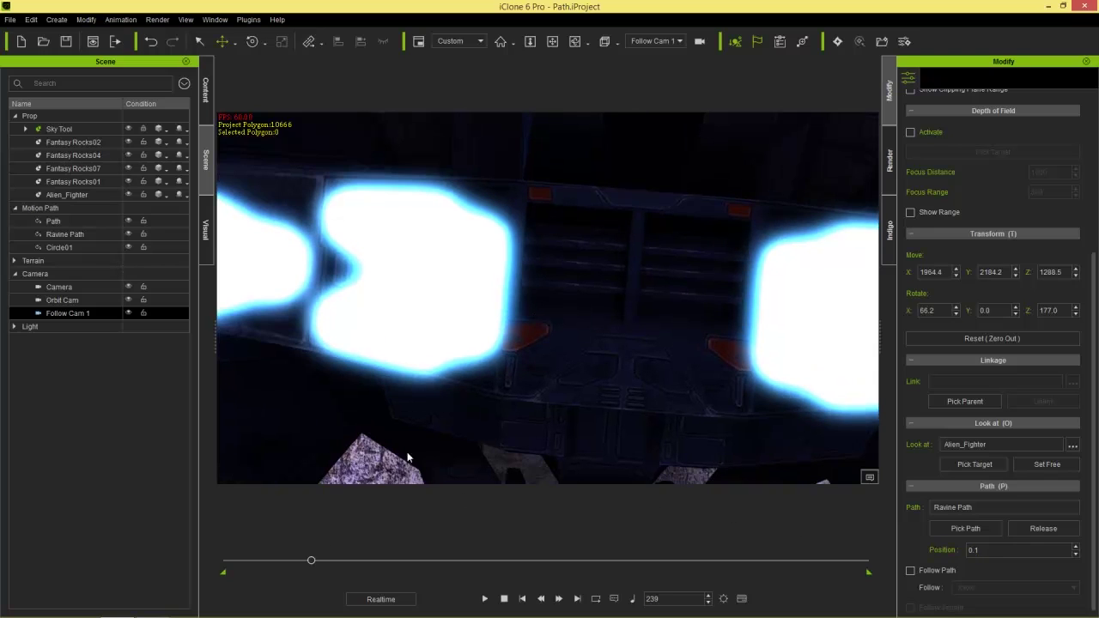
Check Alien_Fighter's path keys in the timeline, go to frame 776, and set Follow Cam 1's path position to 100.
{"action": "left_click", "coordinate": [575, 341]}
{"action": "key", "text": "F3"}
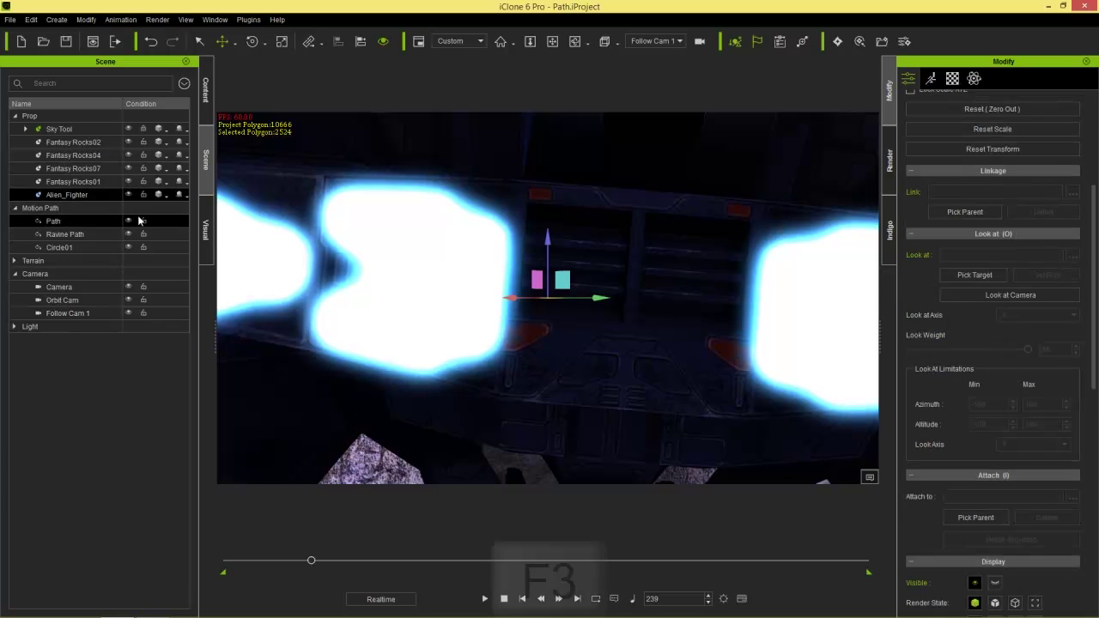
{"action": "left_click_drag", "start_coordinate": [438, 433], "coordinate": [992, 441]}
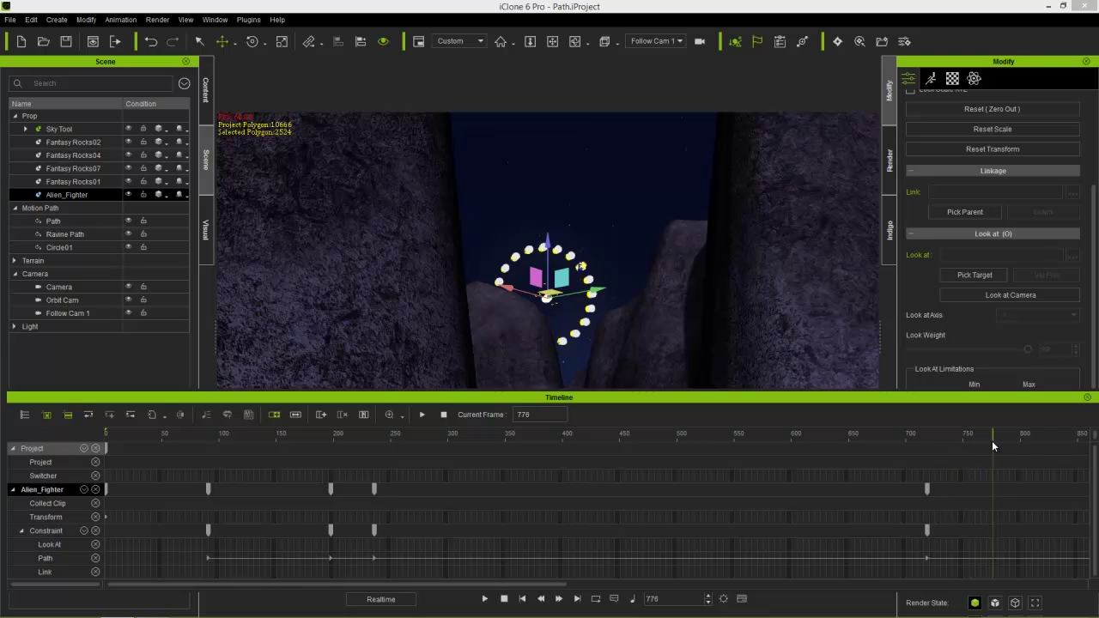
{"action": "left_click", "coordinate": [1087, 398]}
{"action": "left_click", "coordinate": [88, 314]}
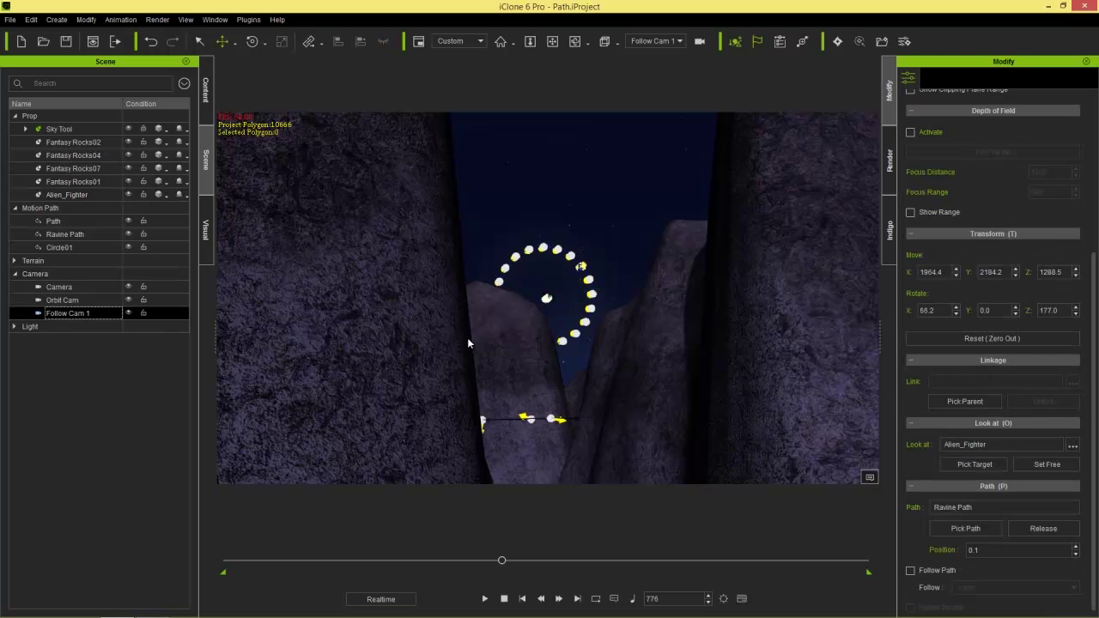
{"action": "left_click", "coordinate": [994, 549]}
{"action": "type", "text": "100"}
{"action": "key", "text": "Return"}
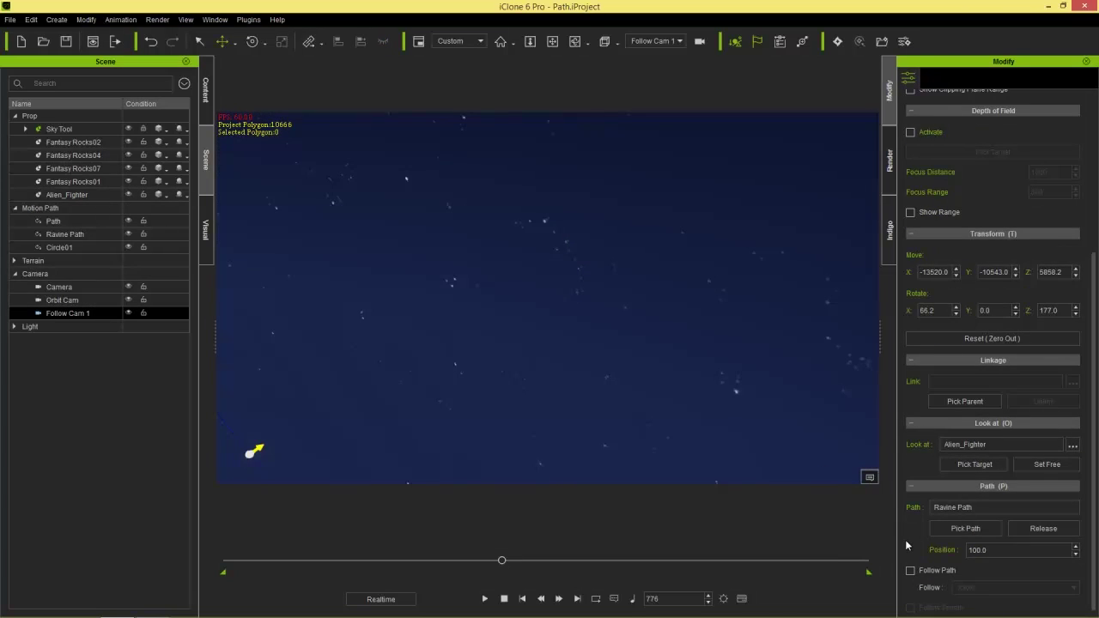
Scrub back to frame 240, play the Follow Cam 1 animation through the ravine, and return to the first frame.
{"action": "left_click_drag", "start_coordinate": [502, 560], "coordinate": [313, 571]}
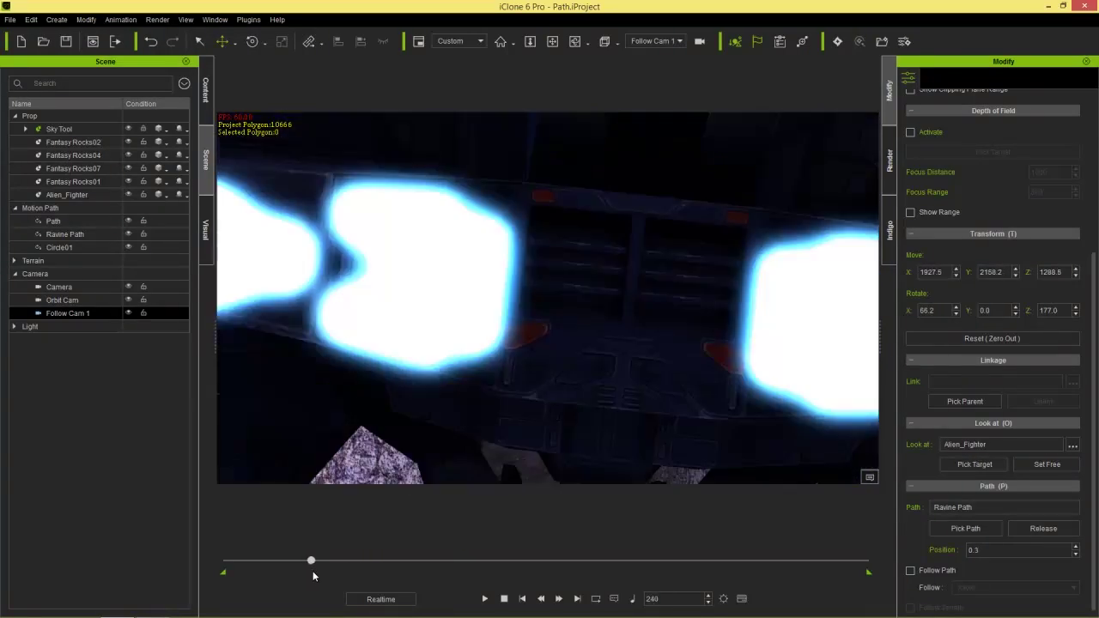
{"action": "left_click", "coordinate": [486, 599]}
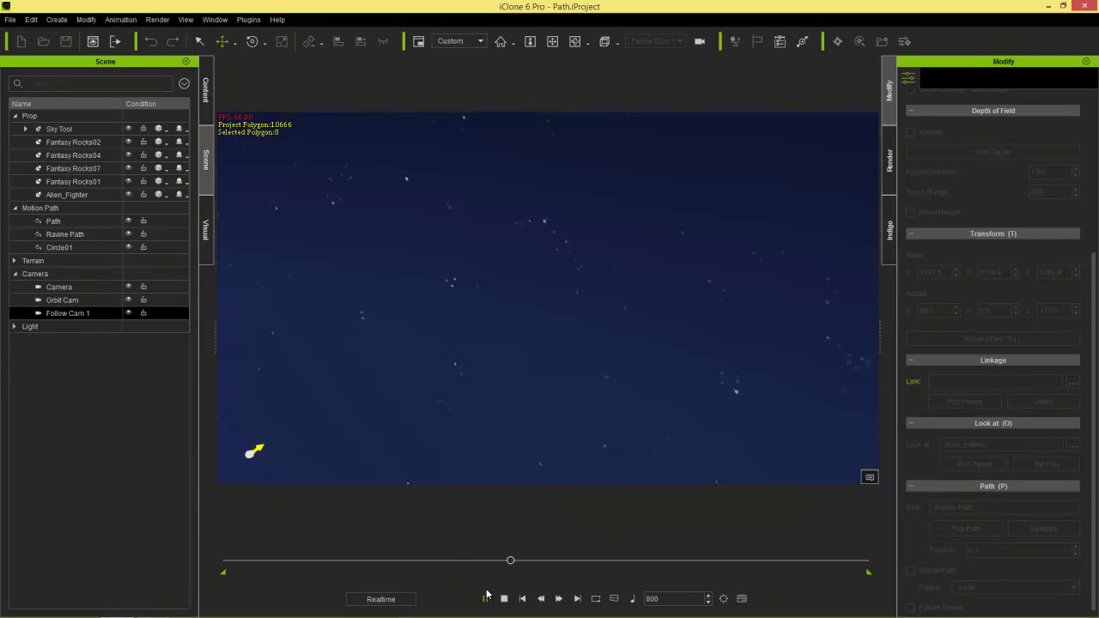
{"action": "left_click", "coordinate": [486, 599]}
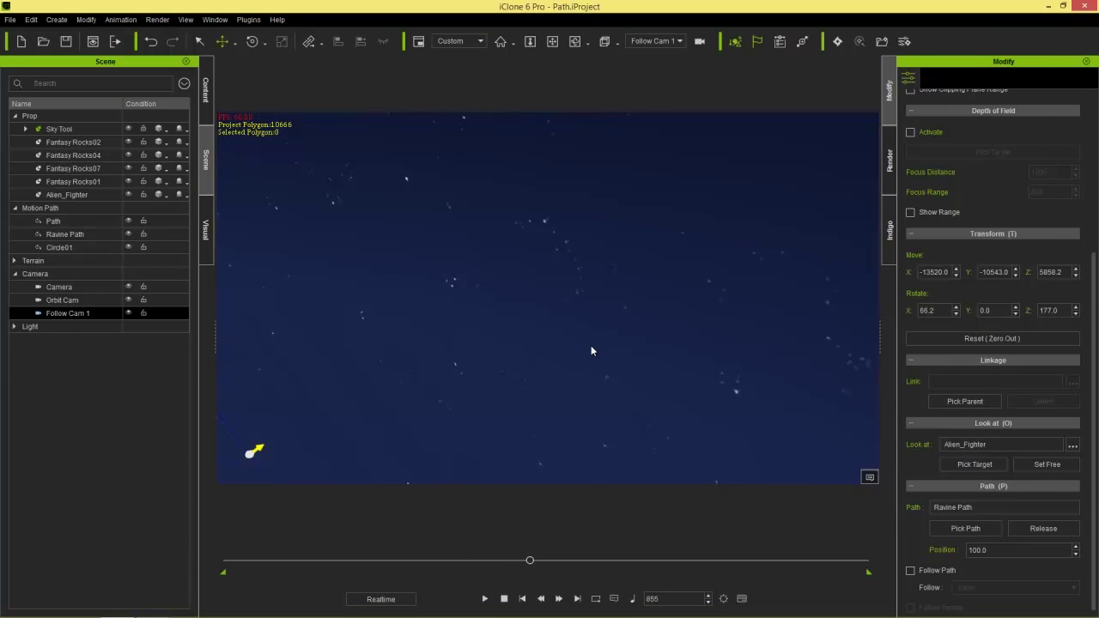
{"action": "left_click", "coordinate": [504, 598]}
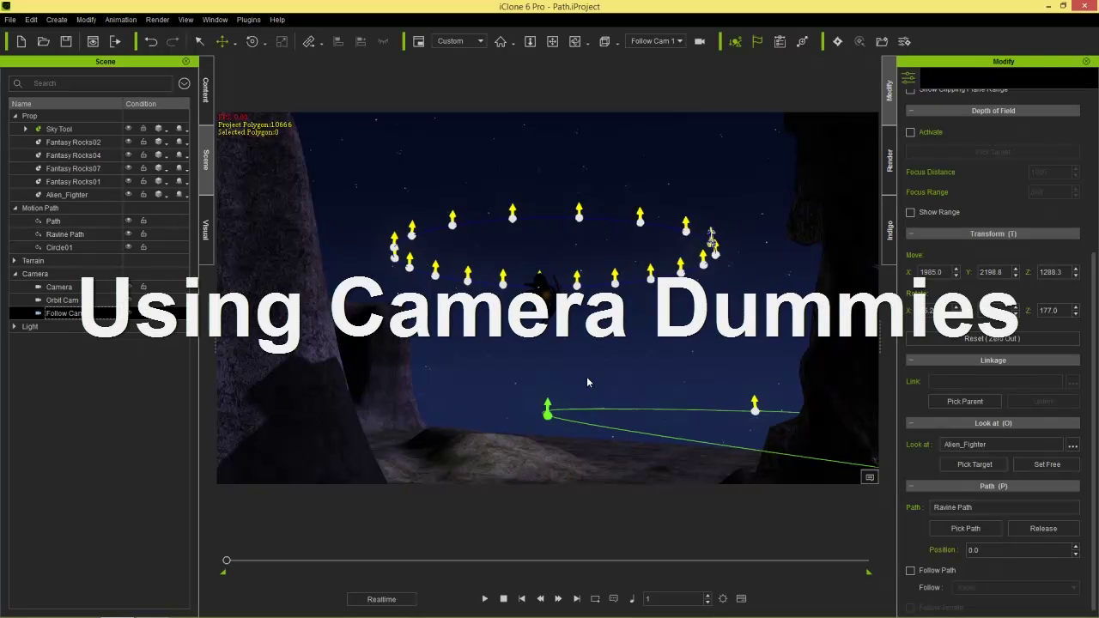
Switch to the Preview camera and place the Box_001 prop from 3D Blocks near the start of the Ravine Path.
{"action": "left_click", "coordinate": [683, 40]}
{"action": "left_click", "coordinate": [650, 53]}
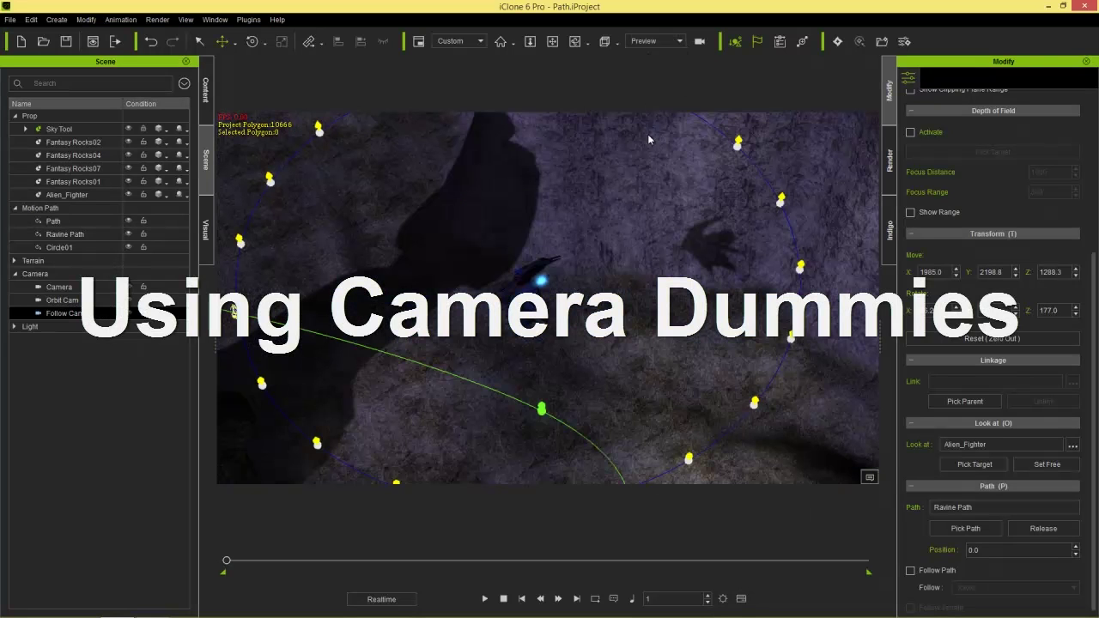
{"action": "right_click_drag", "start_coordinate": [420, 383], "coordinate": [552, 467]}
{"action": "right_click_drag", "start_coordinate": [544, 304], "coordinate": [575, 328]}
{"action": "left_click", "coordinate": [196, 83]}
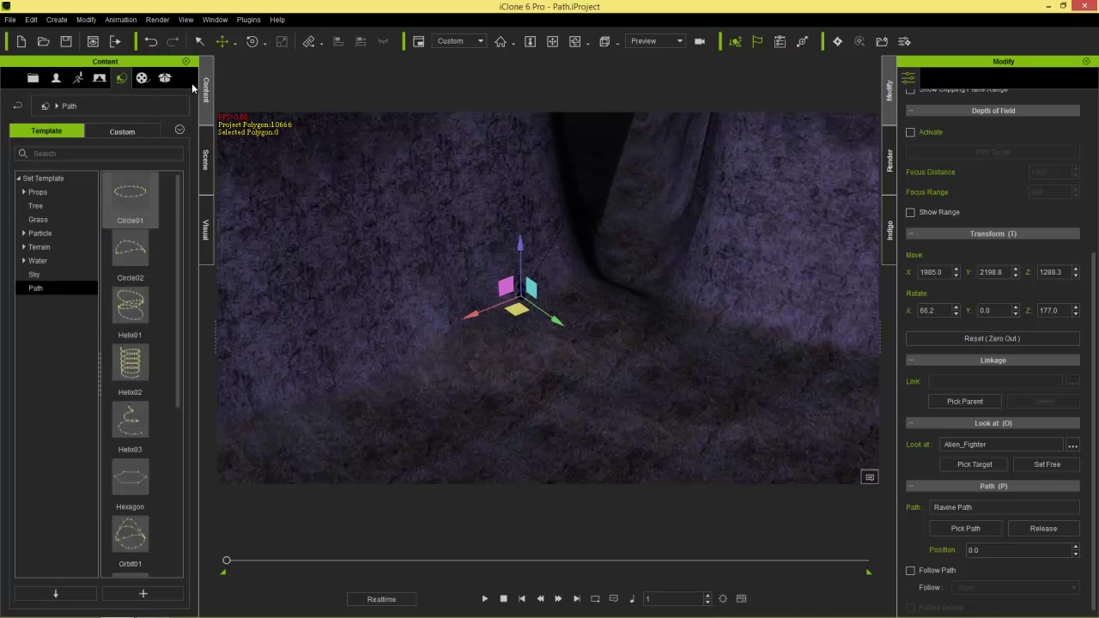
{"action": "left_click", "coordinate": [38, 193]}
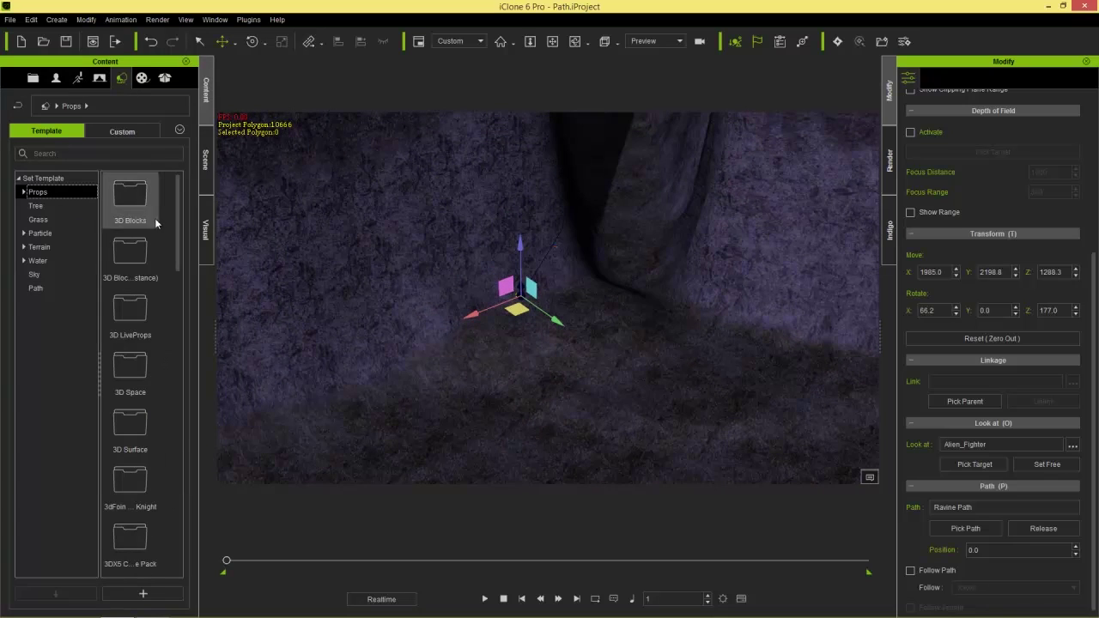
{"action": "double_click", "coordinate": [133, 201]}
{"action": "left_click_drag", "start_coordinate": [178, 204], "coordinate": [529, 348]}
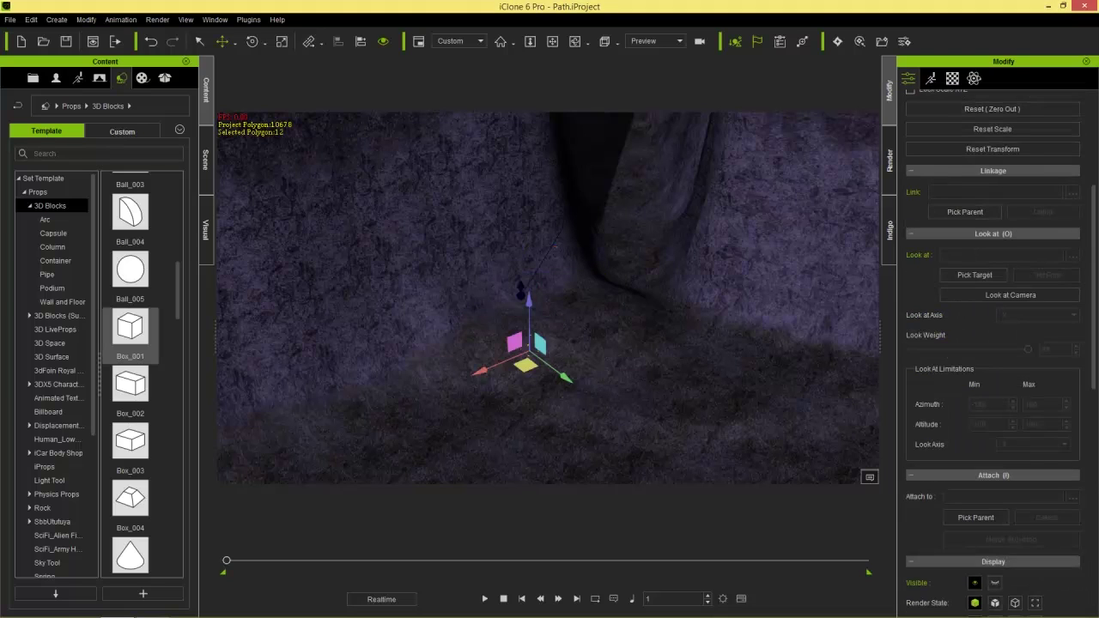
Attach the new box to the Ravine Path.
{"action": "left_click_drag", "start_coordinate": [1095, 367], "coordinate": [1085, 582]}
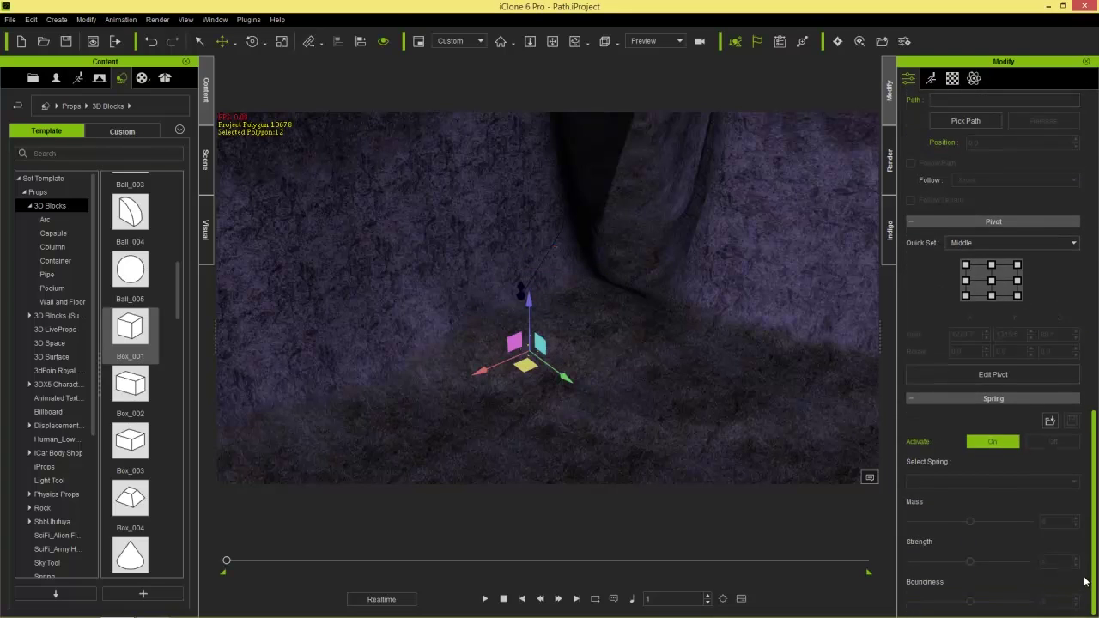
{"action": "key", "text": "p"}
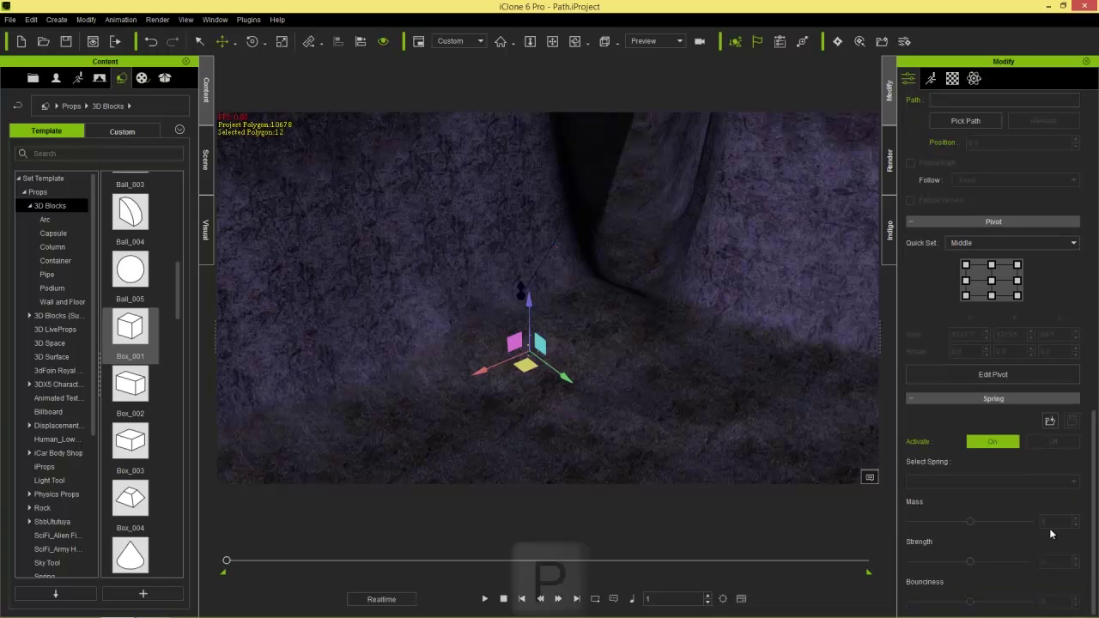
{"action": "left_click", "coordinate": [977, 134]}
{"action": "left_click", "coordinate": [516, 296]}
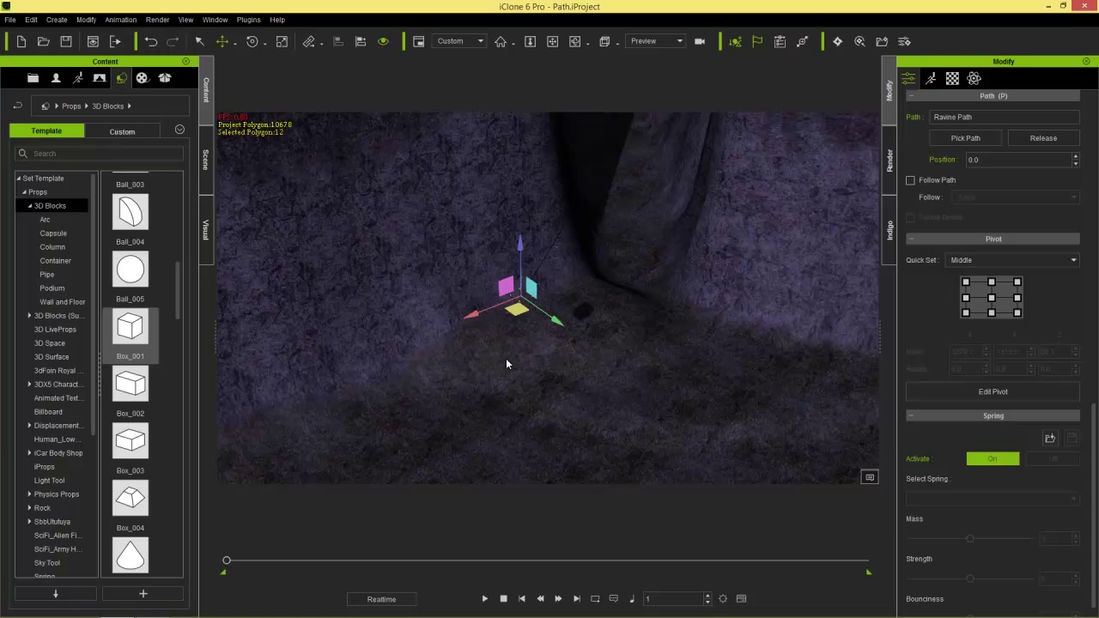
Make the box follow the path's direction along its -Y Axis.
{"action": "middle_click_drag", "start_coordinate": [502, 356], "coordinate": [525, 365]}
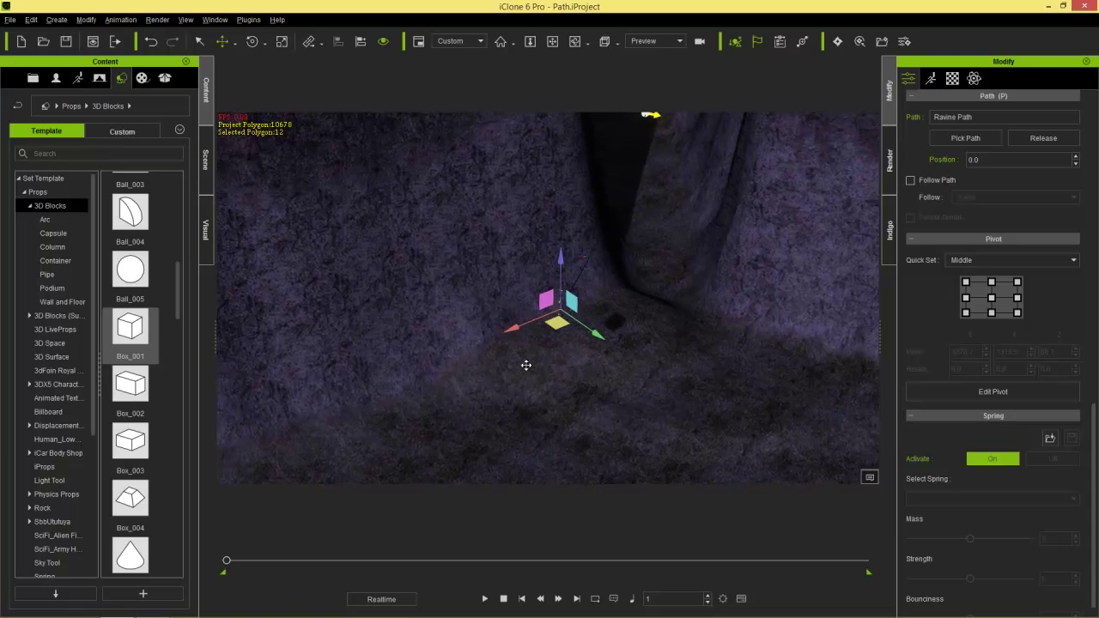
{"action": "right_click_drag", "start_coordinate": [525, 365], "coordinate": [609, 343]}
{"action": "scroll", "coordinate": [590, 258], "scroll_direction": "up", "scroll_amount": 3}
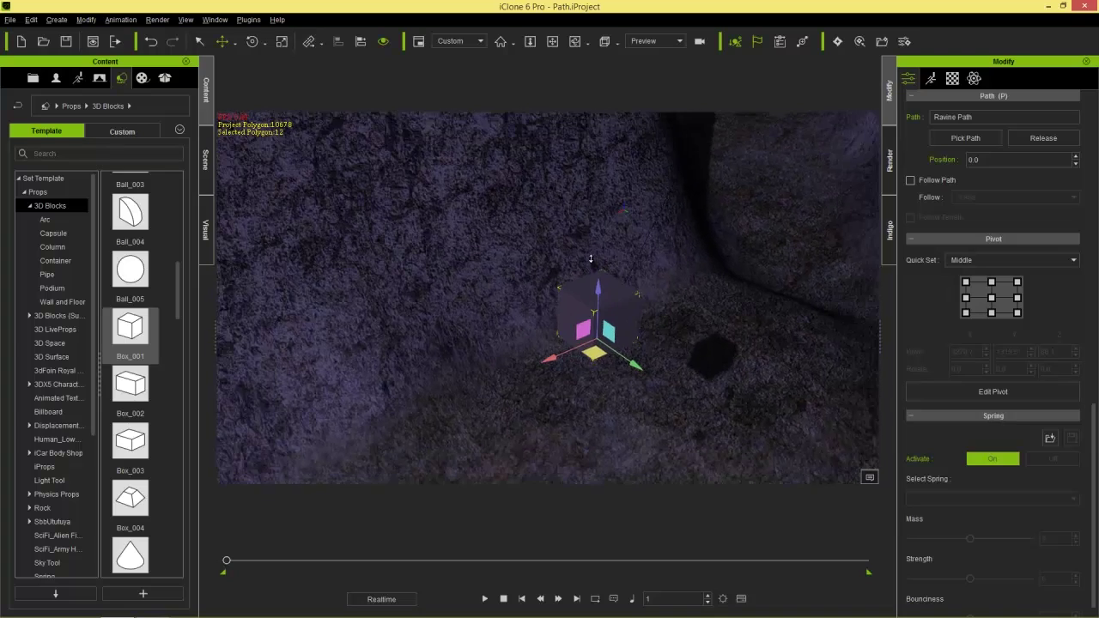
{"action": "right_click_drag", "start_coordinate": [591, 259], "coordinate": [575, 382]}
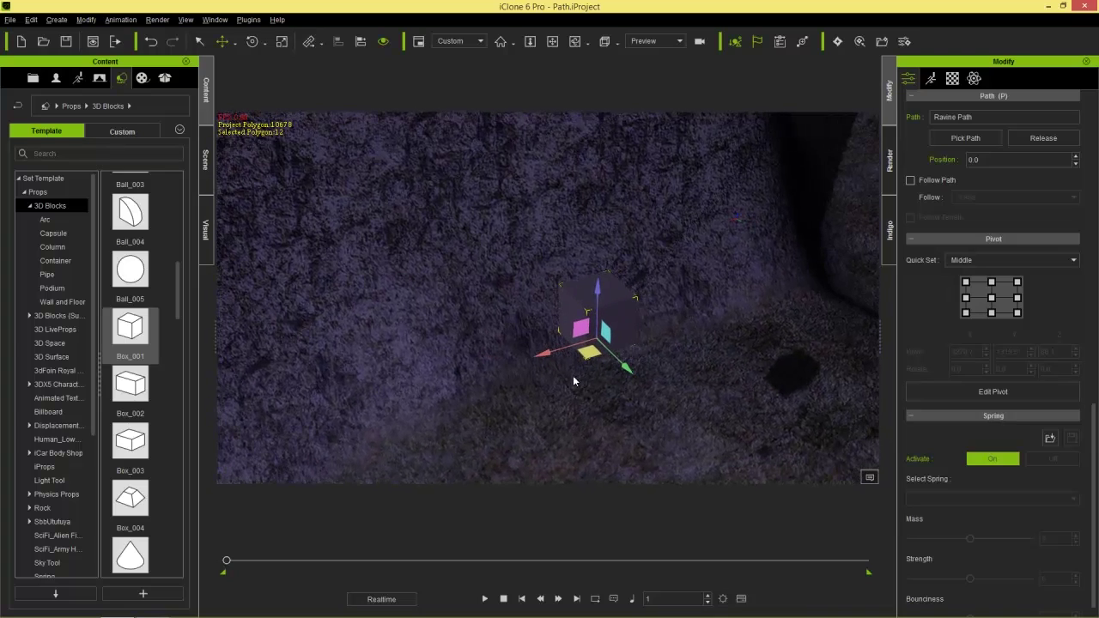
{"action": "left_click", "coordinate": [910, 180]}
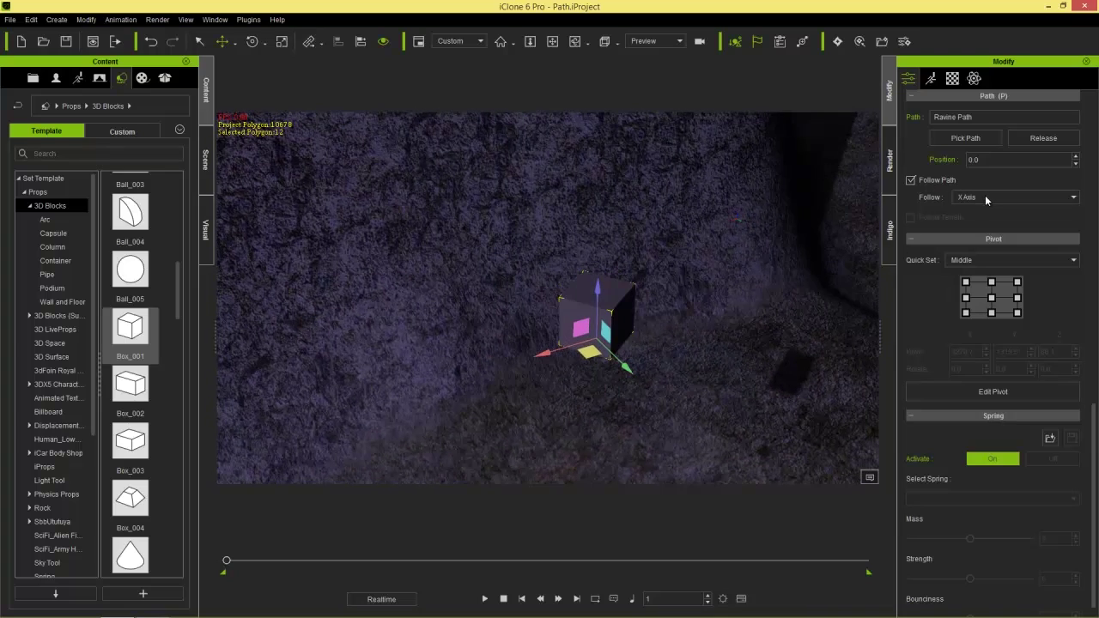
{"action": "left_click", "coordinate": [986, 198]}
{"action": "left_click", "coordinate": [971, 239]}
Add a new camera to the scene and rename it Follow Cam 2.
{"action": "left_click", "coordinate": [56, 19]}
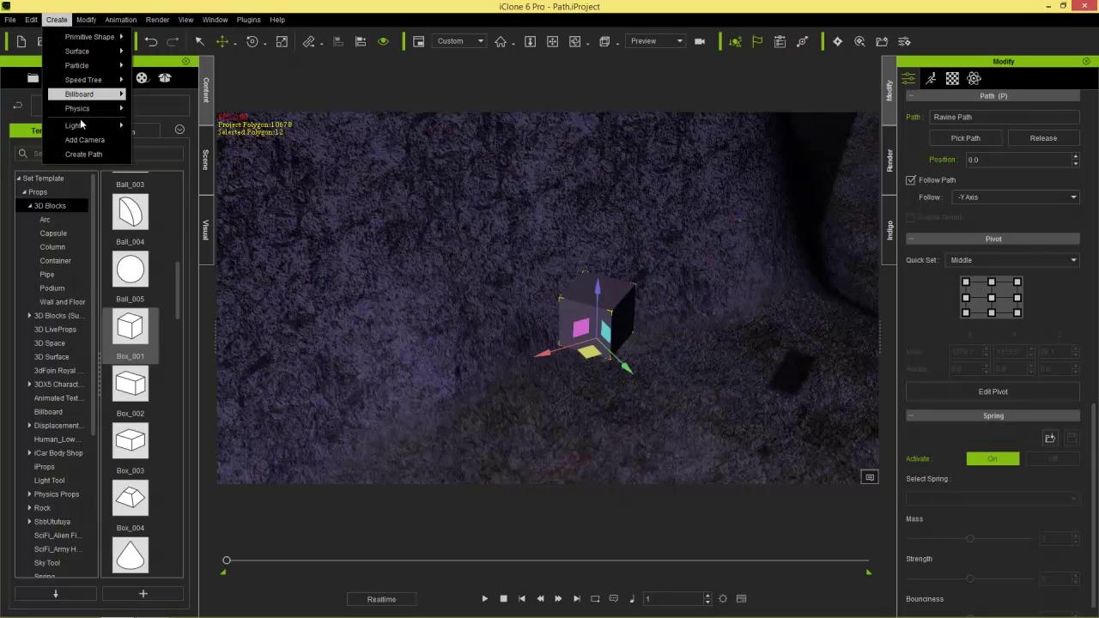
{"action": "left_click", "coordinate": [84, 142]}
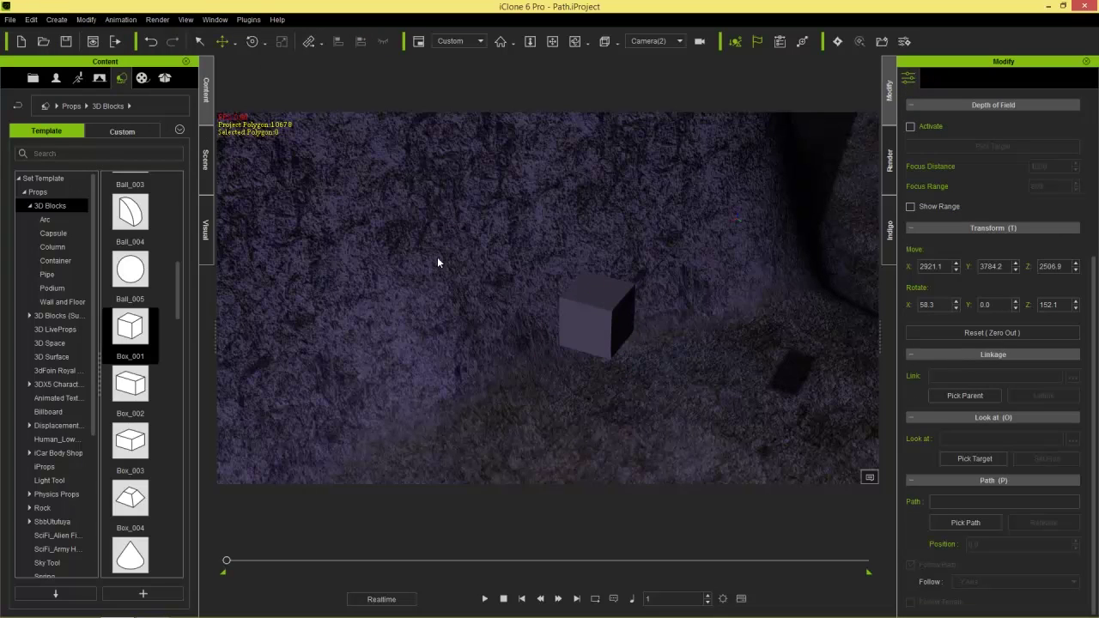
{"action": "left_click", "coordinate": [206, 185]}
{"action": "double_click", "coordinate": [81, 341]}
{"action": "type", "text": "Follow Cam 1"}
{"action": "key", "text": "Return"}
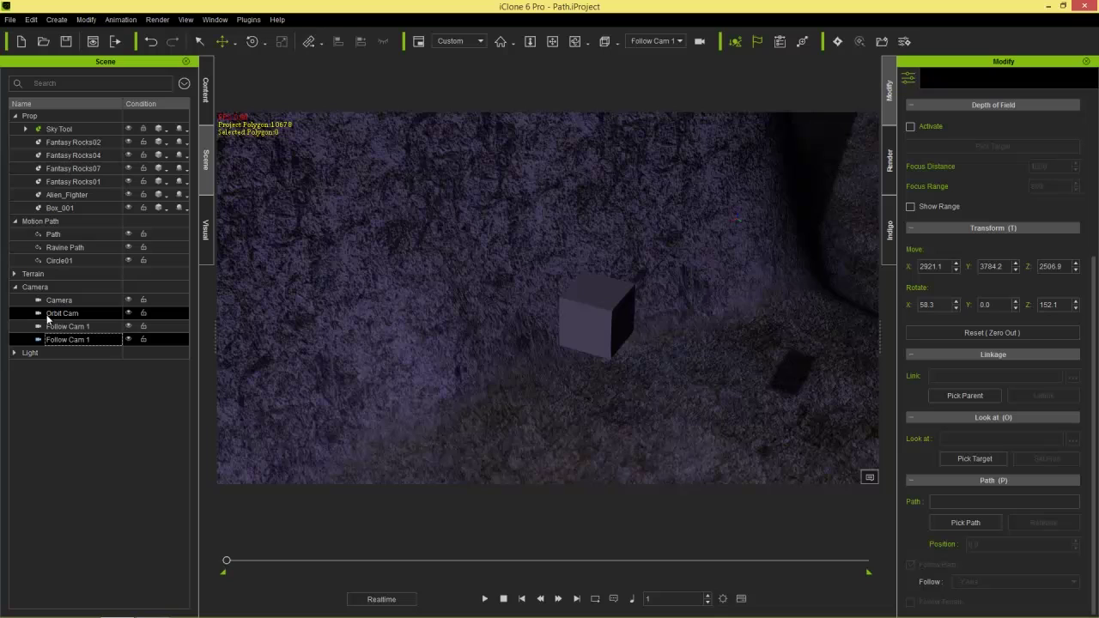
{"action": "double_click", "coordinate": [92, 341]}
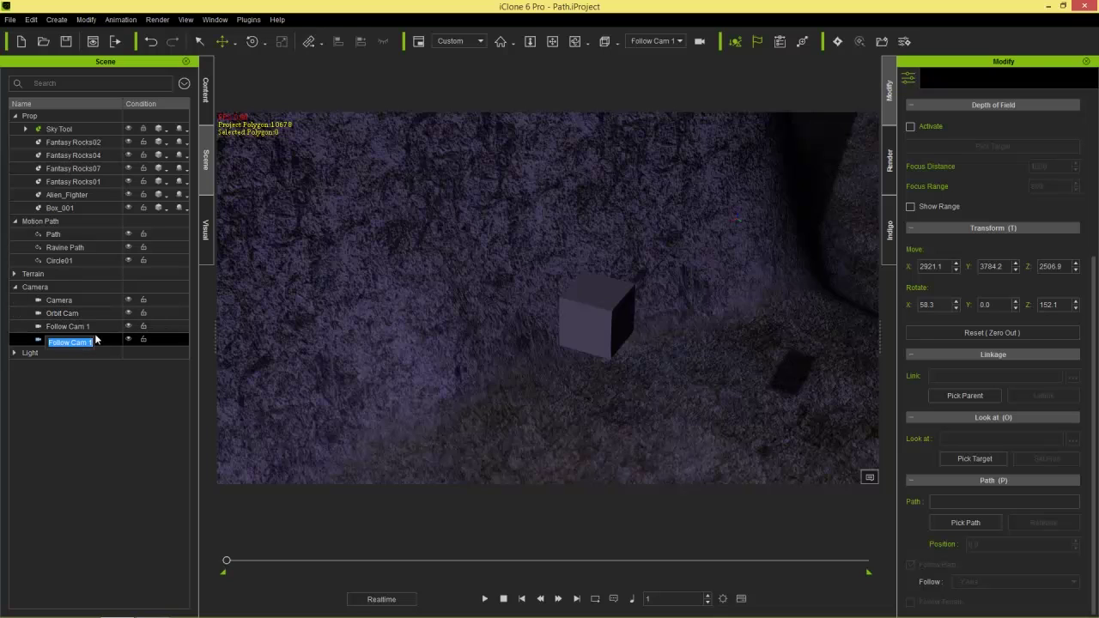
{"action": "left_click", "coordinate": [96, 342]}
{"action": "key", "text": "Return"}
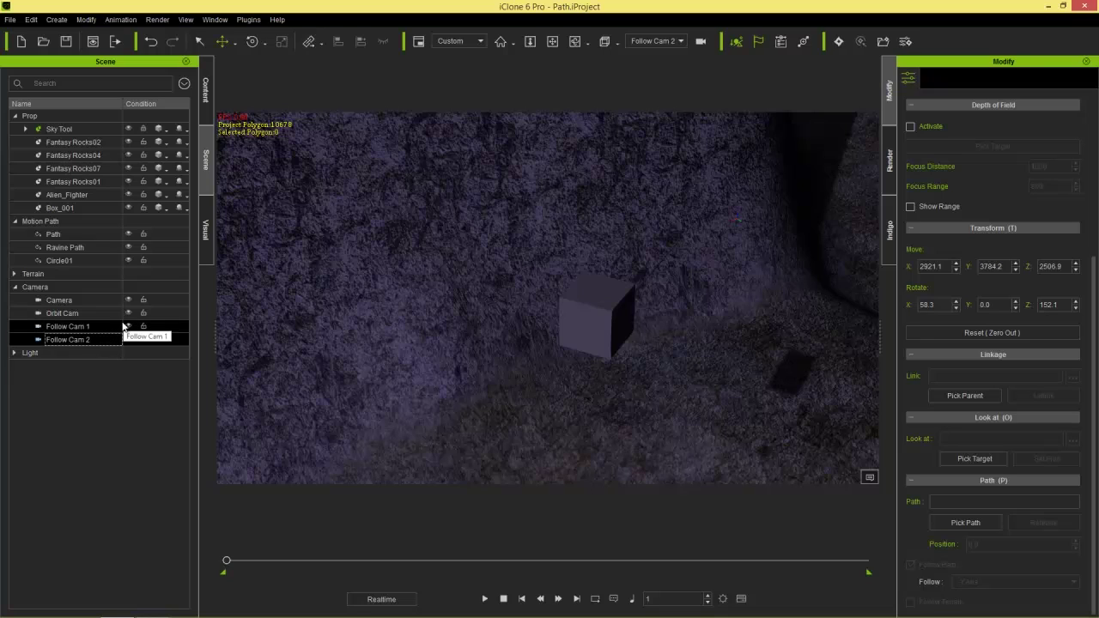
Link Follow Cam 2 to Box_001 as its parent and hide the box.
{"action": "left_click", "coordinate": [79, 341]}
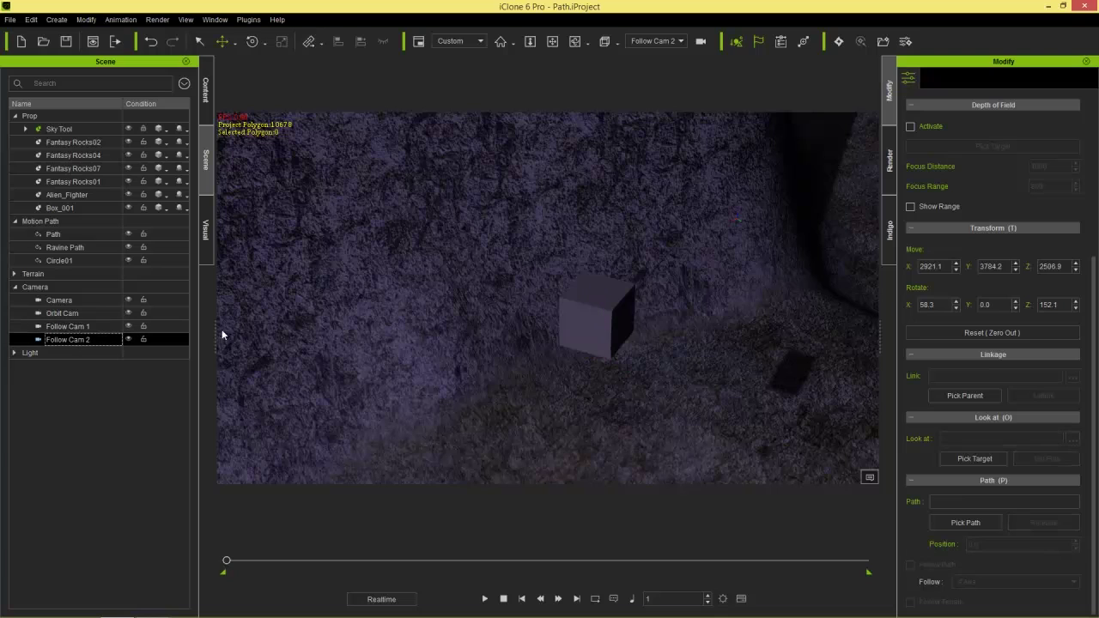
{"action": "left_click", "coordinate": [965, 398]}
{"action": "left_click", "coordinate": [608, 313]}
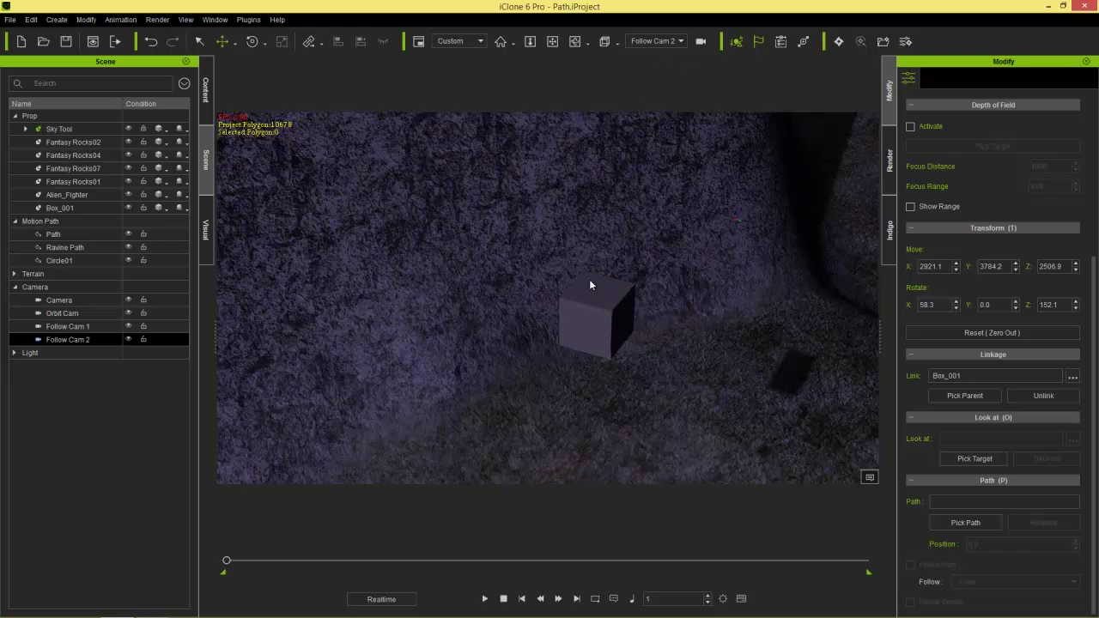
{"action": "left_click", "coordinate": [590, 326]}
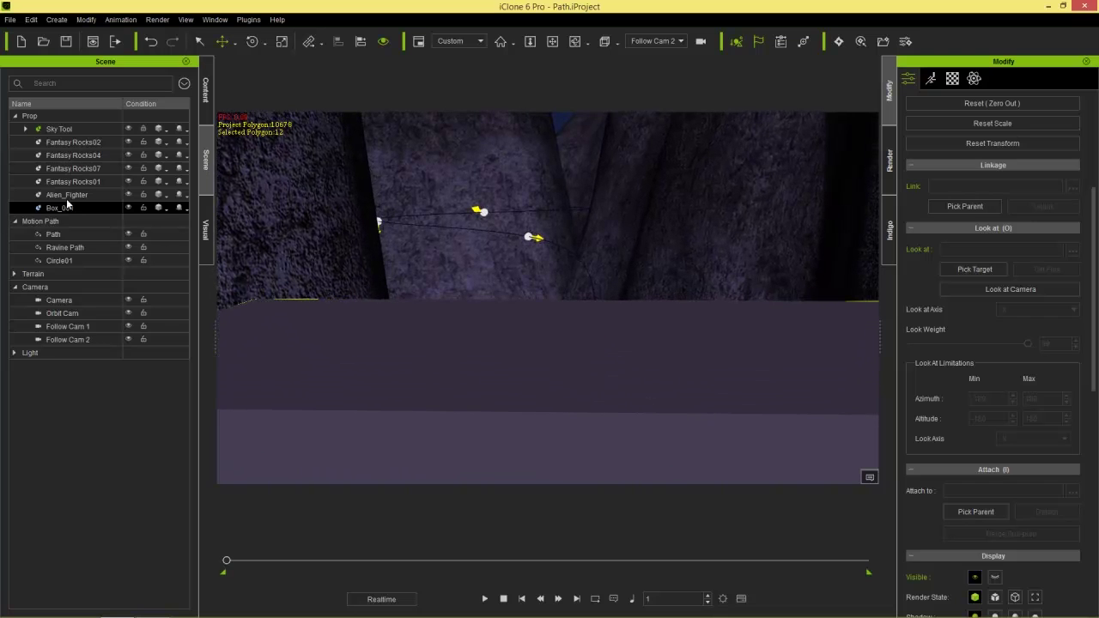
{"action": "left_click", "coordinate": [128, 209]}
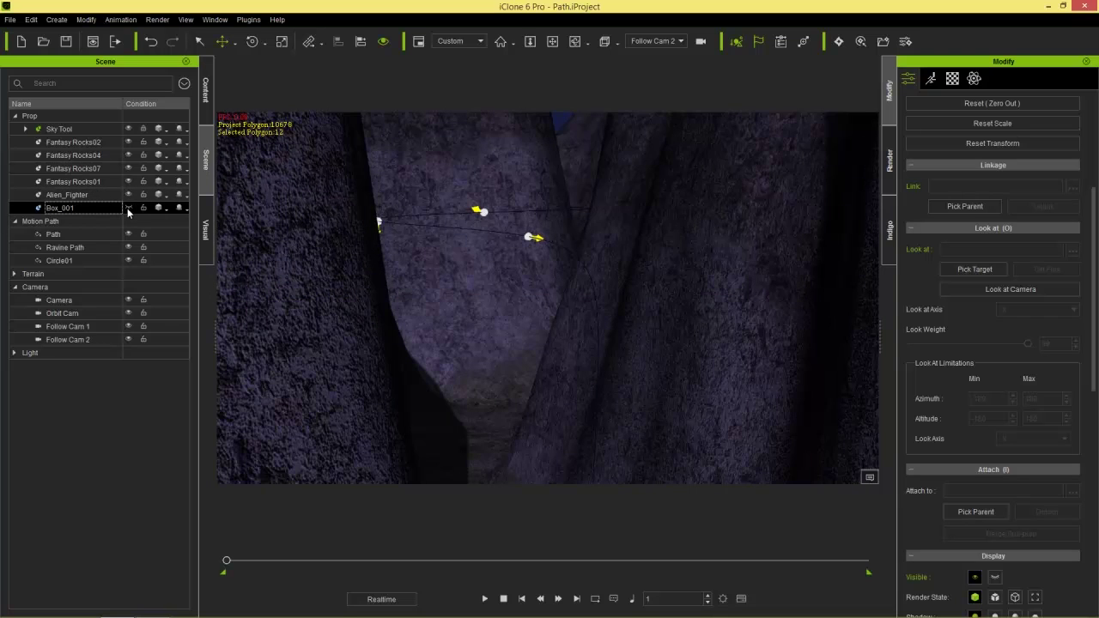
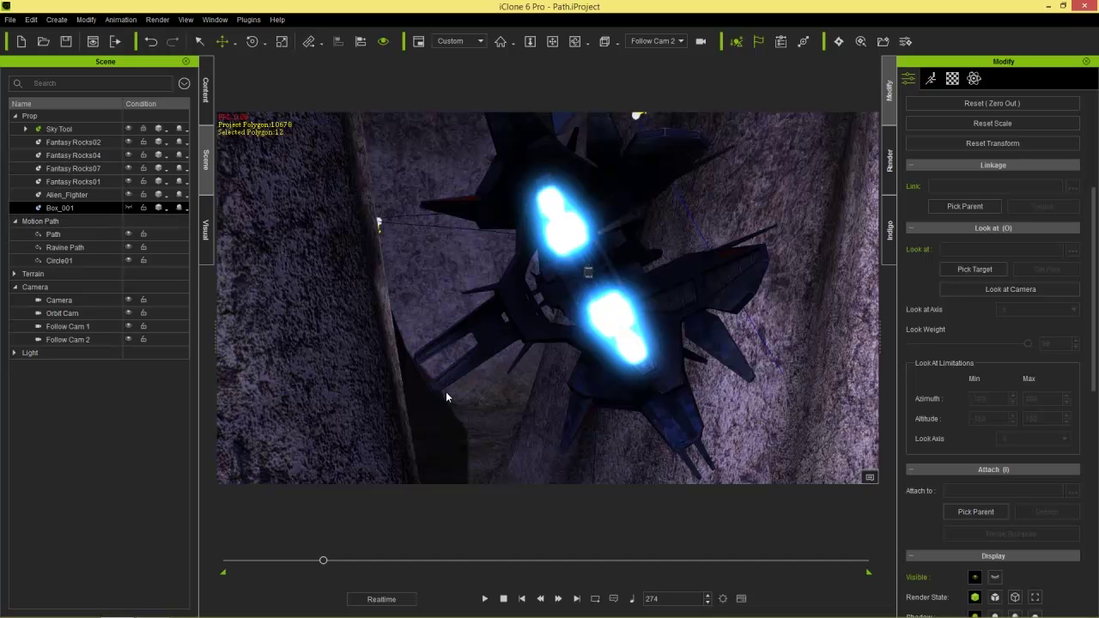
At frame 287, set Box_001's position on the Ravine Path to 0.1.
{"action": "left_click_drag", "start_coordinate": [330, 559], "coordinate": [328, 560]}
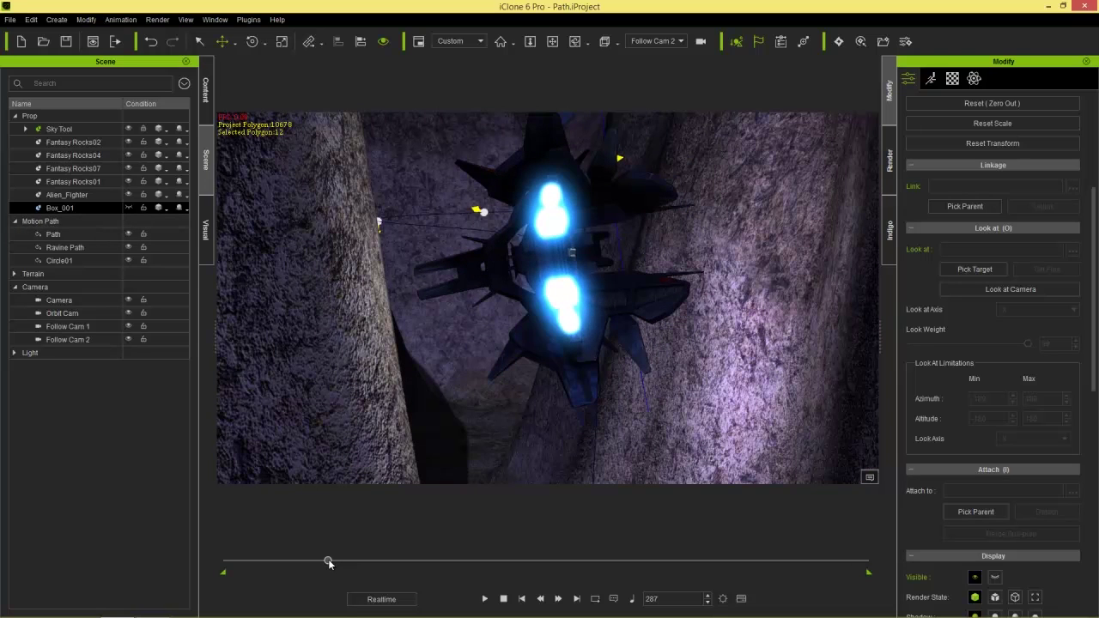
{"action": "left_click_drag", "start_coordinate": [1094, 341], "coordinate": [1086, 565]}
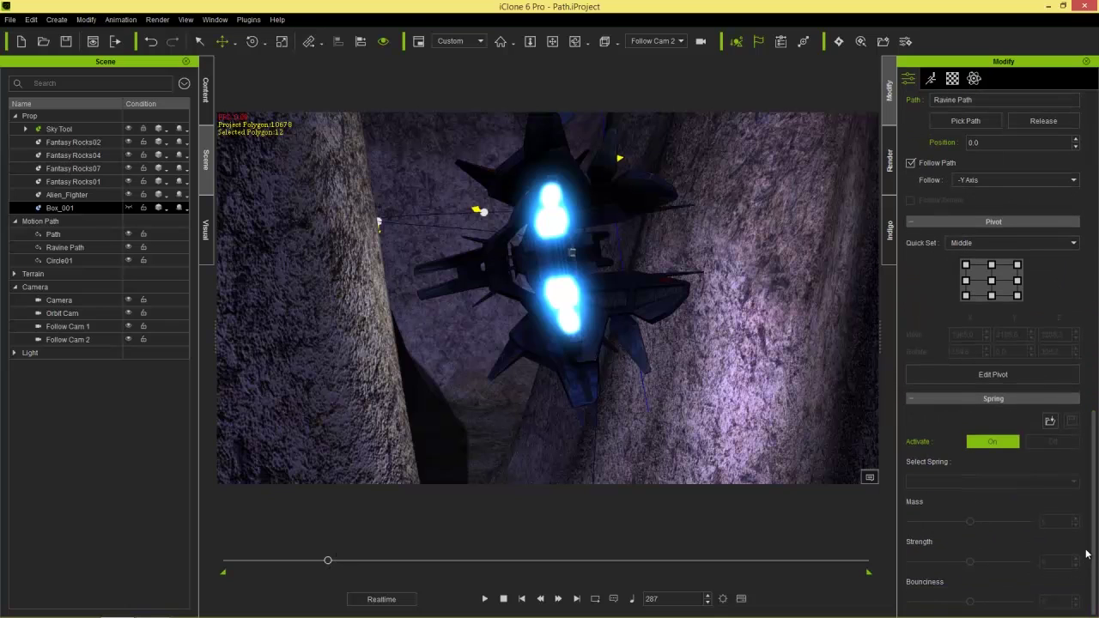
{"action": "scroll", "coordinate": [1021, 523], "scroll_direction": "up", "scroll_amount": 1}
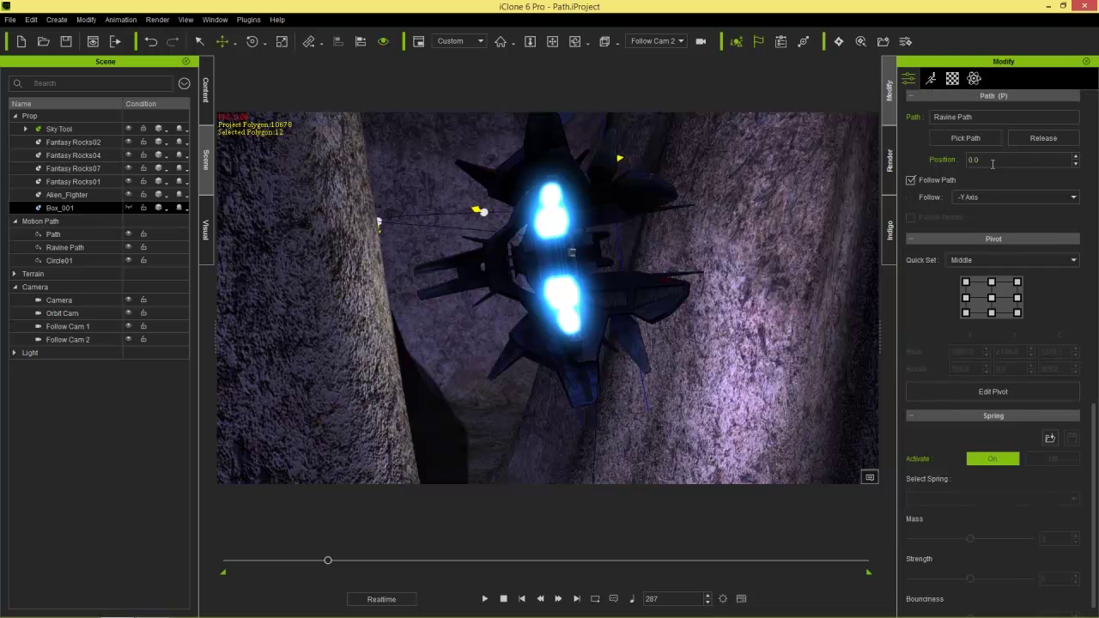
{"action": "type", "text": "0.1"}
{"action": "key", "text": "Return"}
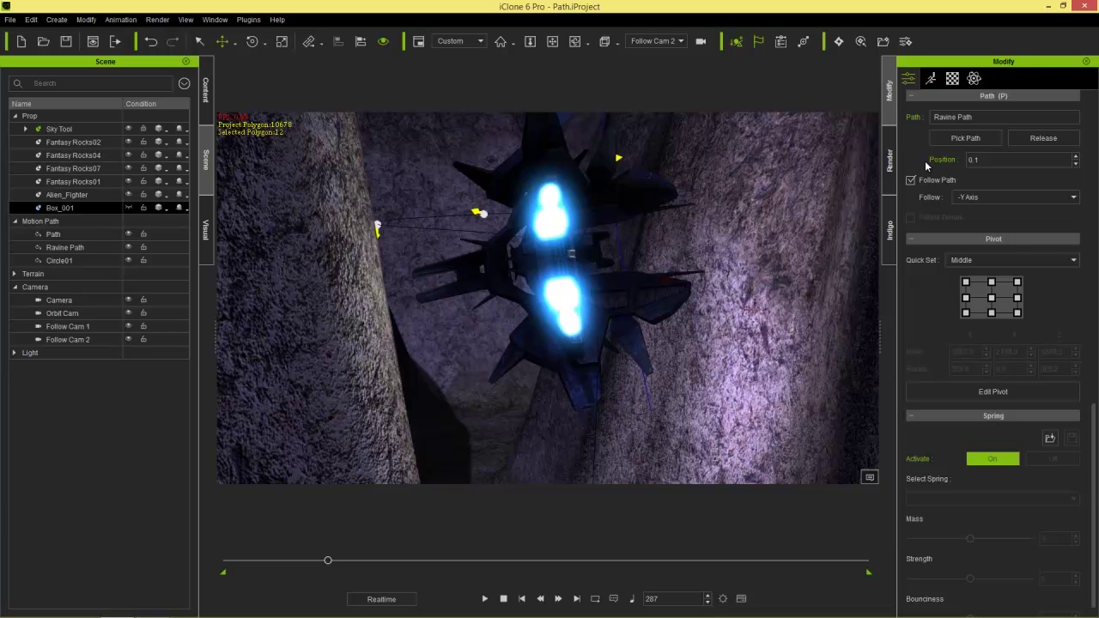
Open the Timeline and show Box_001's Constraint track with its Look At, Path and Link sub-tracks.
{"action": "key", "text": "F3"}
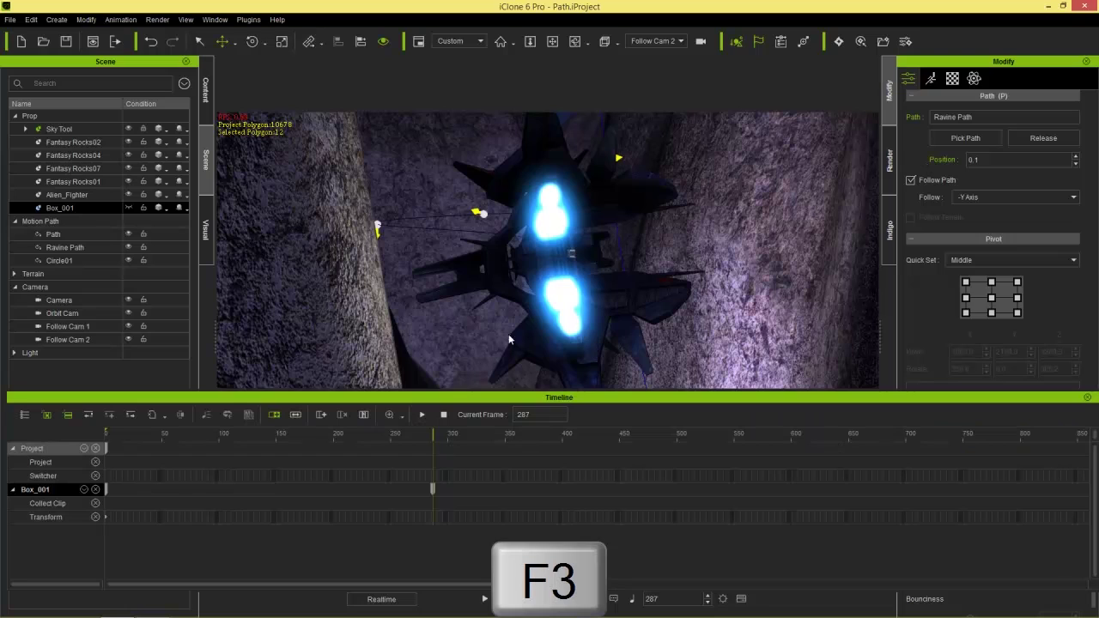
{"action": "left_click", "coordinate": [84, 489]}
{"action": "left_click", "coordinate": [96, 423]}
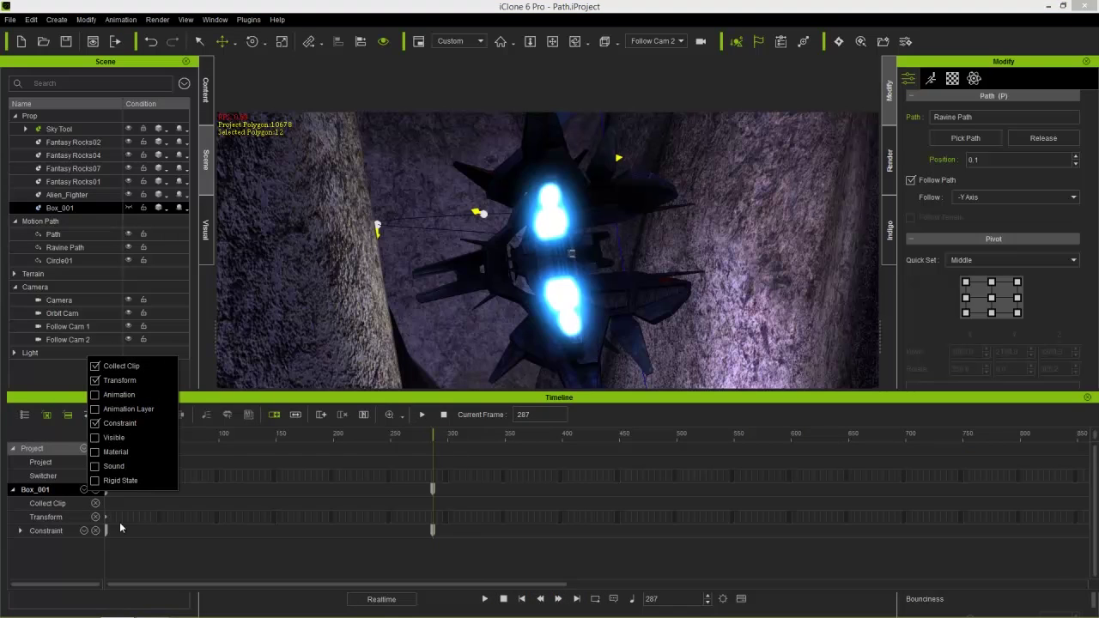
{"action": "left_click", "coordinate": [22, 532]}
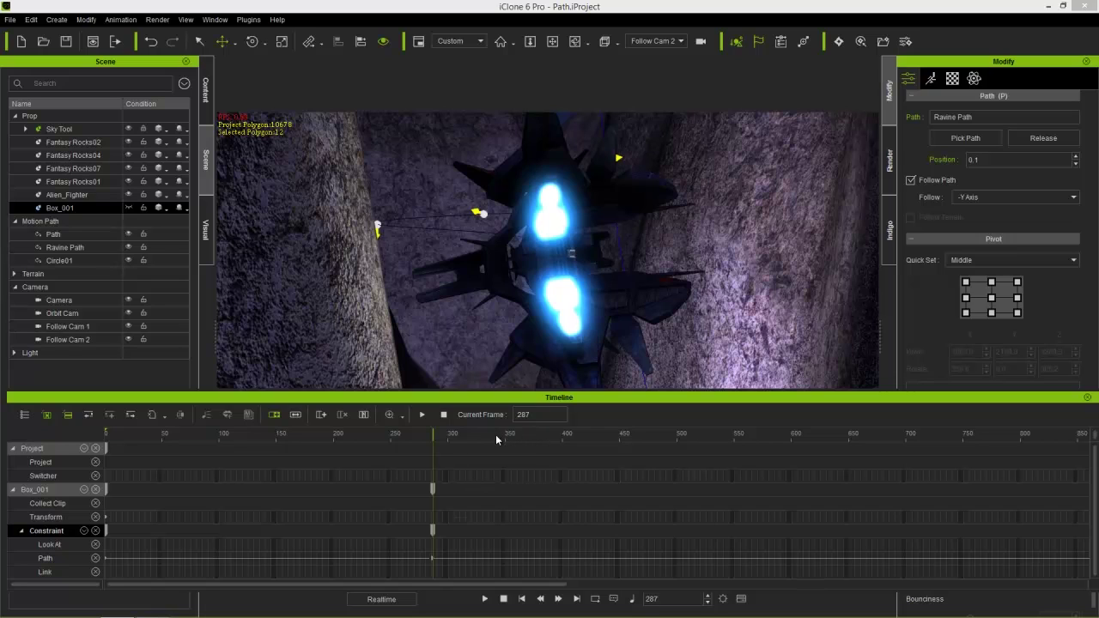
Check the Alien_Fighter's path keys, then set Box_001's Ravine Path position to 100 at frame 750.
{"action": "left_click", "coordinate": [103, 195]}
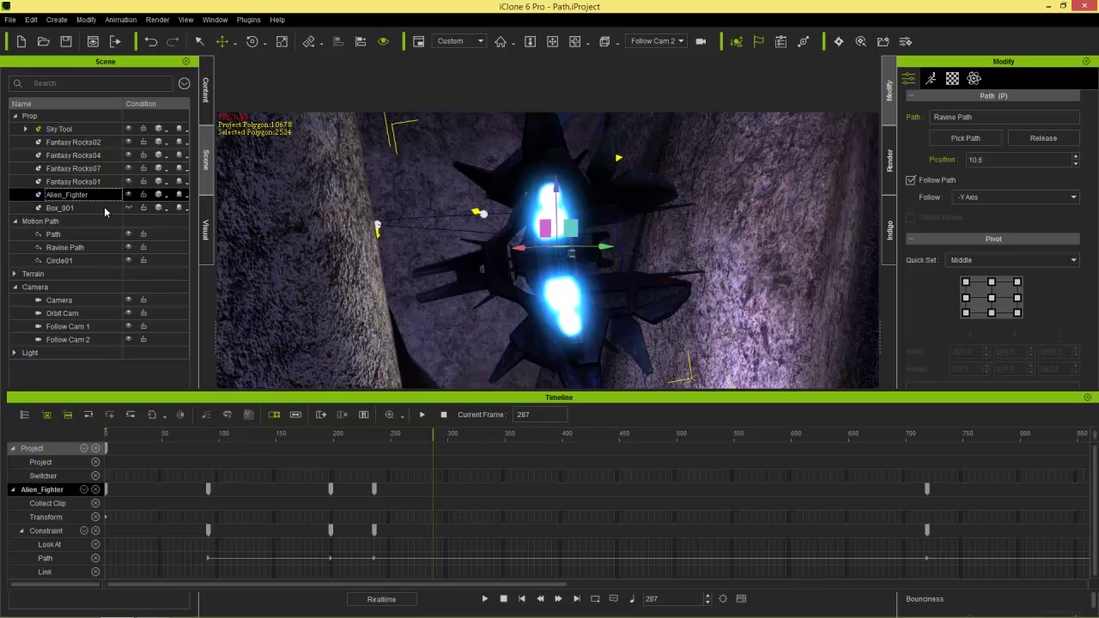
{"action": "left_click_drag", "start_coordinate": [904, 443], "coordinate": [963, 443]}
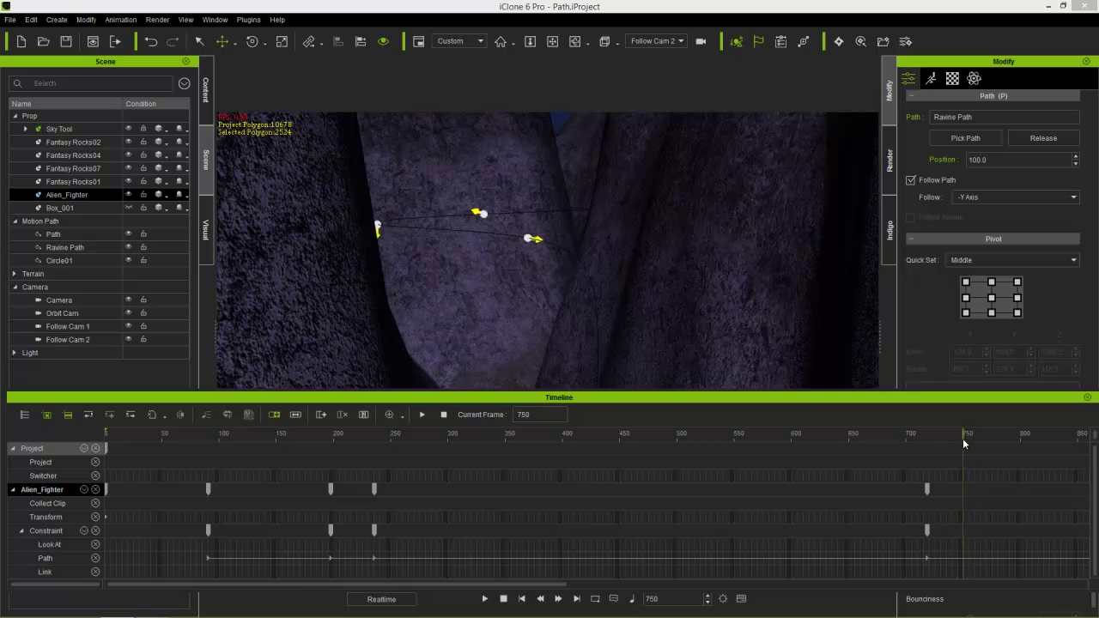
{"action": "left_click", "coordinate": [55, 208]}
{"action": "left_click_drag", "start_coordinate": [1031, 402], "coordinate": [1023, 337]}
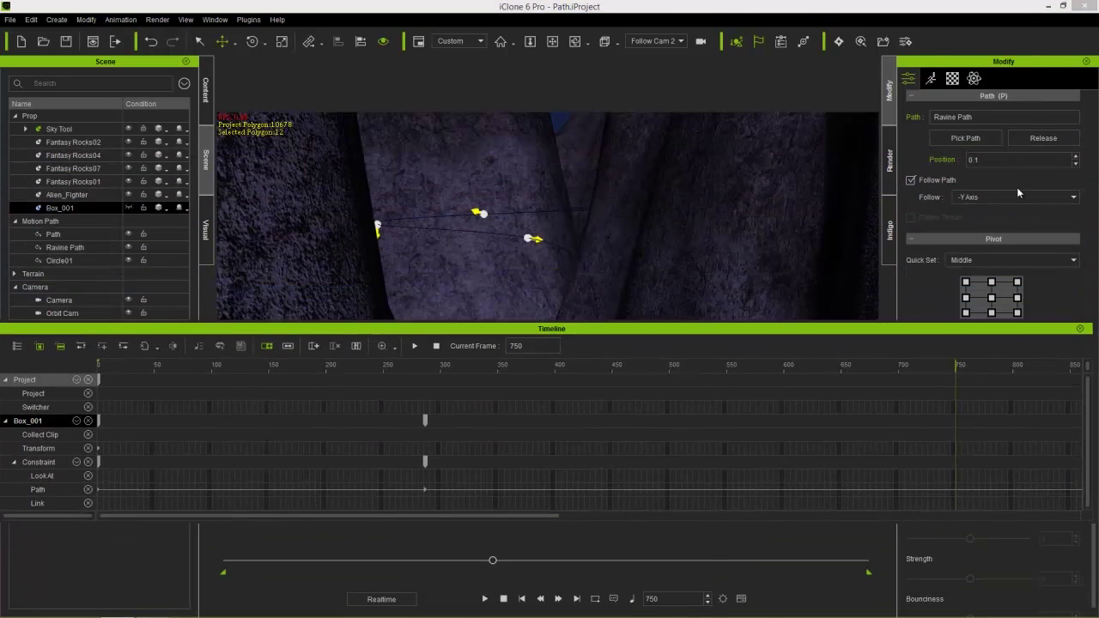
{"action": "left_click_drag", "start_coordinate": [988, 159], "coordinate": [926, 159]}
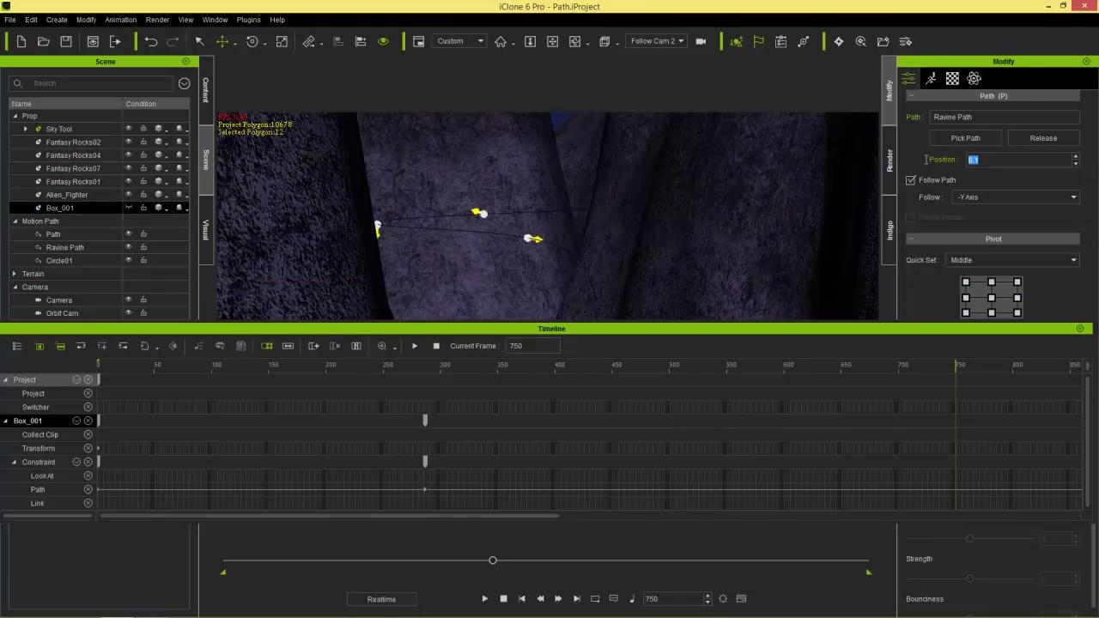
{"action": "type", "text": "100"}
{"action": "key", "text": "Return"}
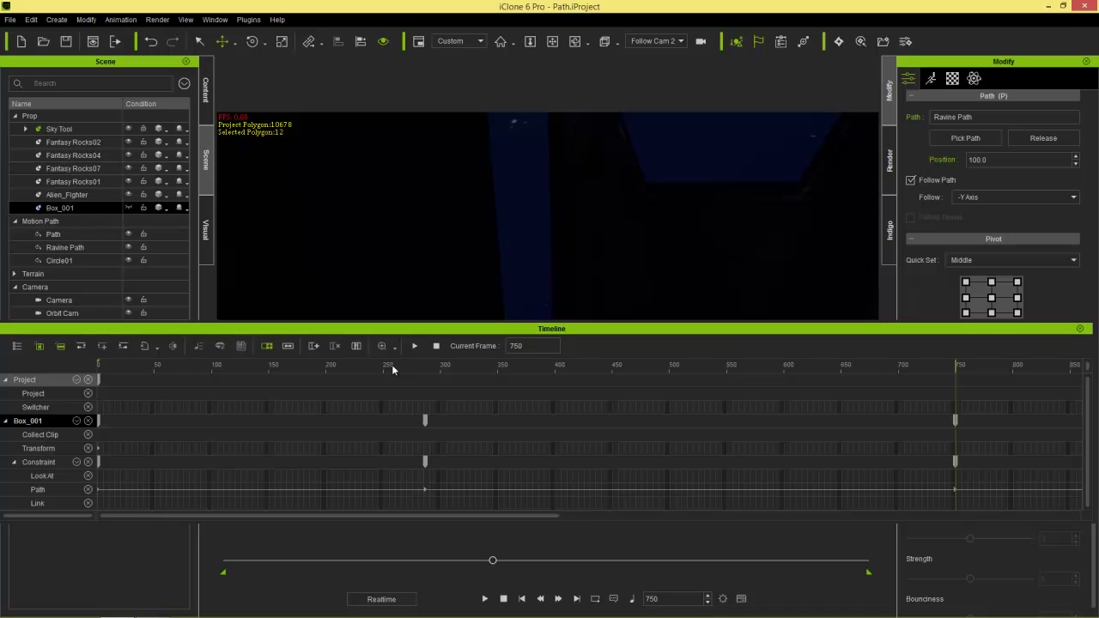
Scrub through the box's path animation, close the Timeline, and play the Follow Cam 2 view before stopping it.
{"action": "left_click_drag", "start_coordinate": [305, 369], "coordinate": [350, 362]}
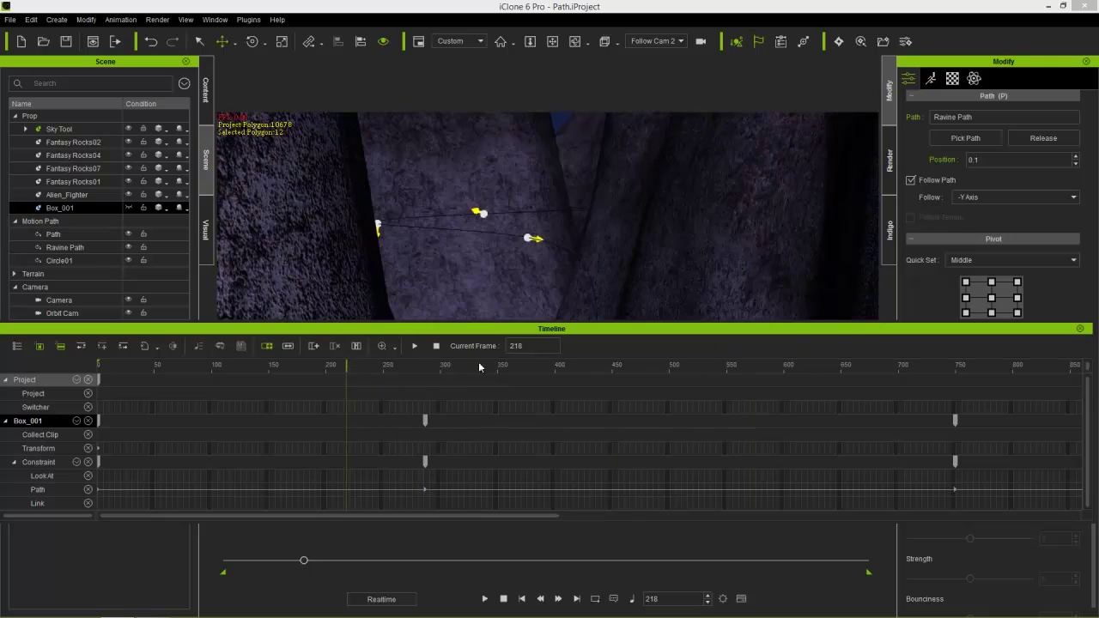
{"action": "left_click", "coordinate": [1079, 329]}
{"action": "left_click", "coordinate": [484, 599]}
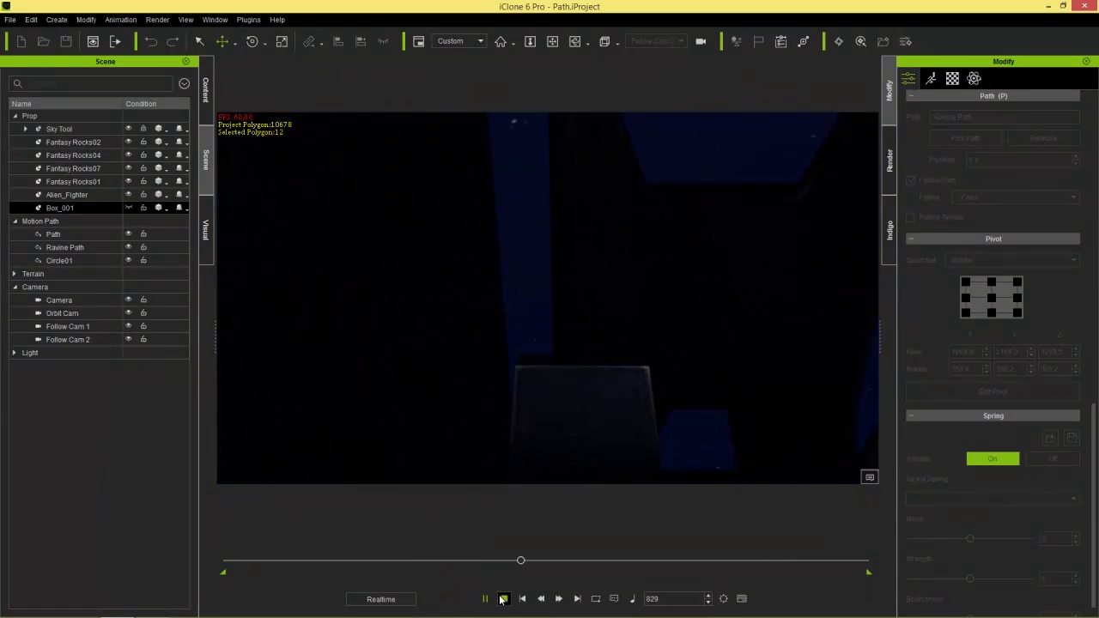
{"action": "left_click", "coordinate": [504, 598]}
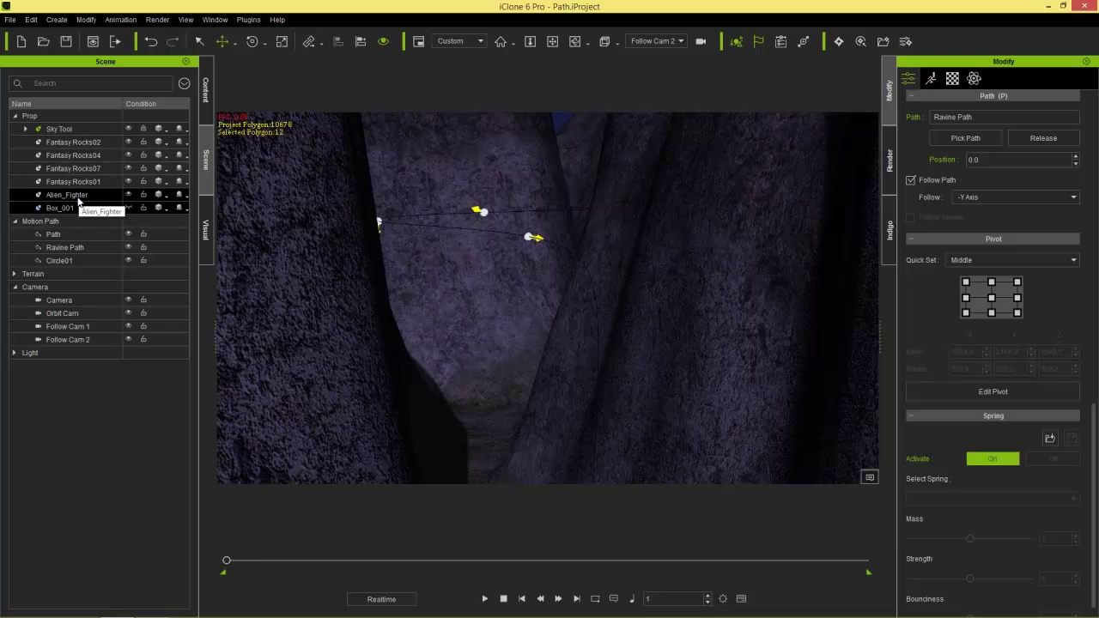
Set Follow Cam 2 to look at the Alien_Fighter.
{"action": "left_click", "coordinate": [77, 340]}
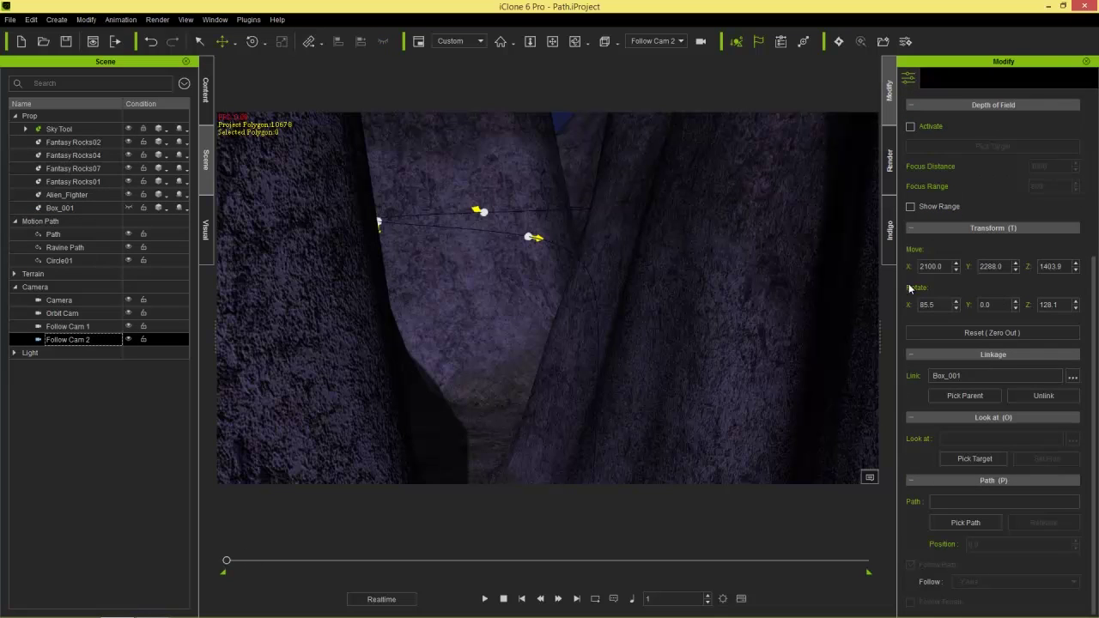
{"action": "left_click", "coordinate": [974, 459]}
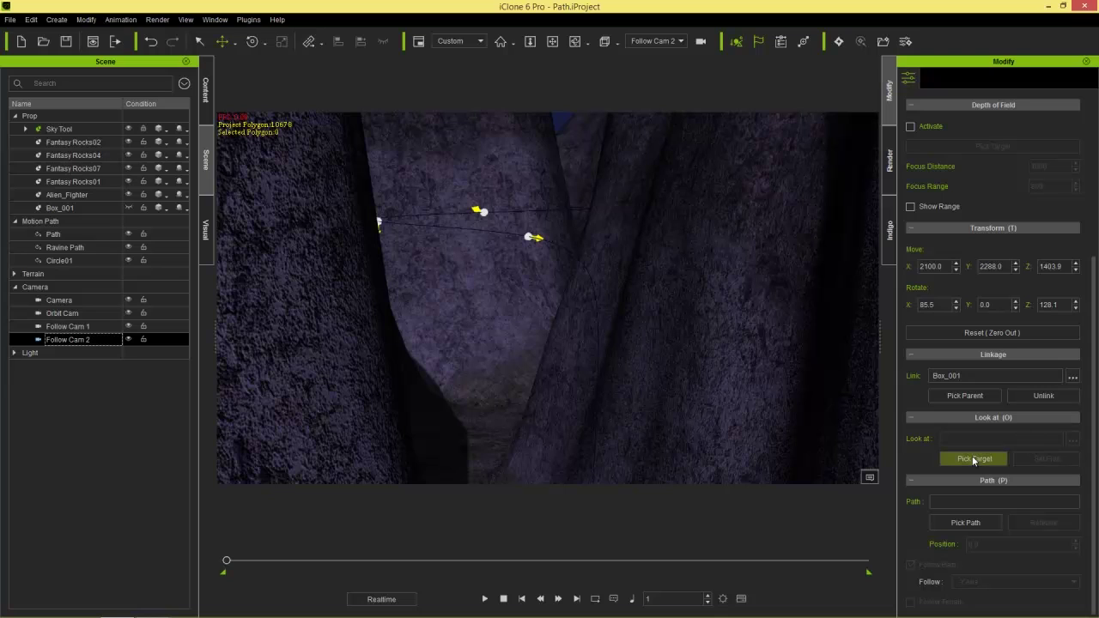
{"action": "left_click", "coordinate": [68, 196]}
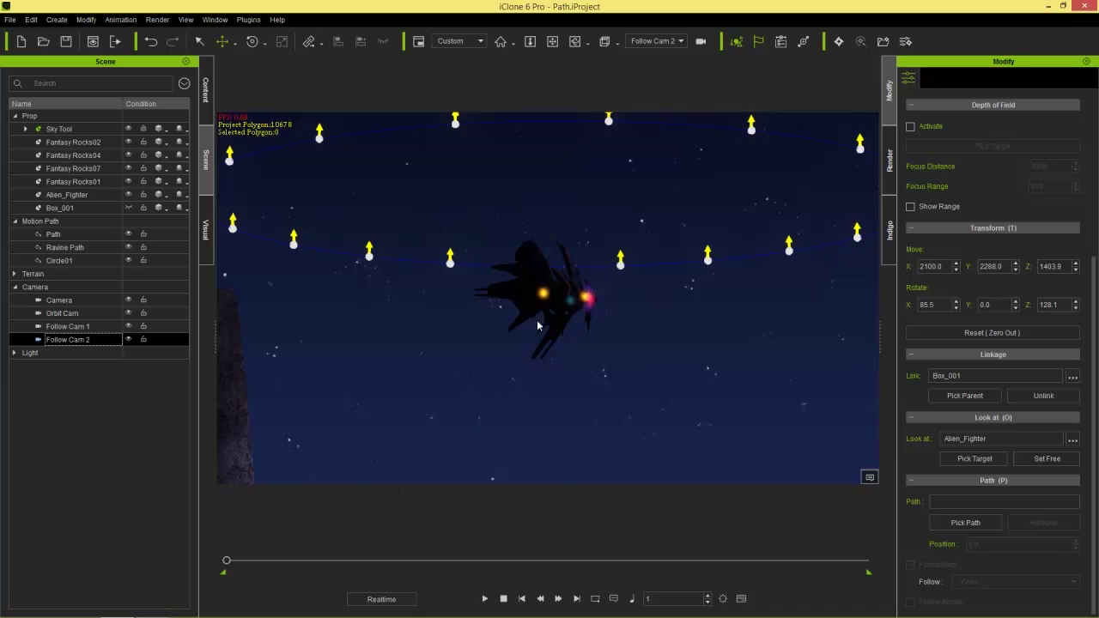
Play the Follow Cam 2 animation, pausing around frame 245, then resume and stop it.
{"action": "left_click", "coordinate": [483, 598]}
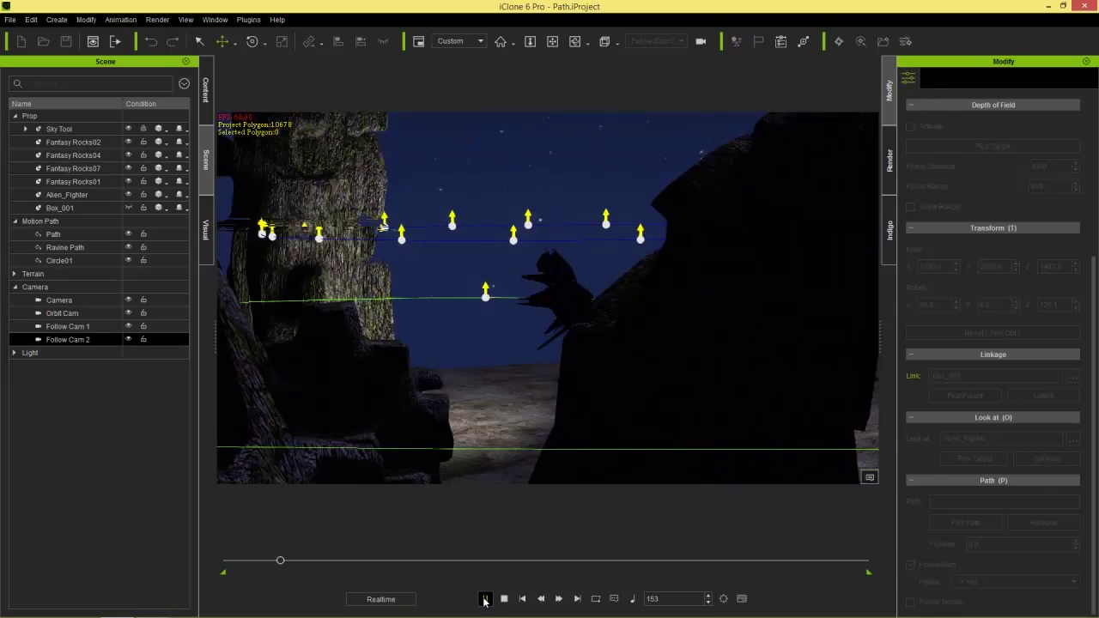
{"action": "left_click", "coordinate": [484, 600]}
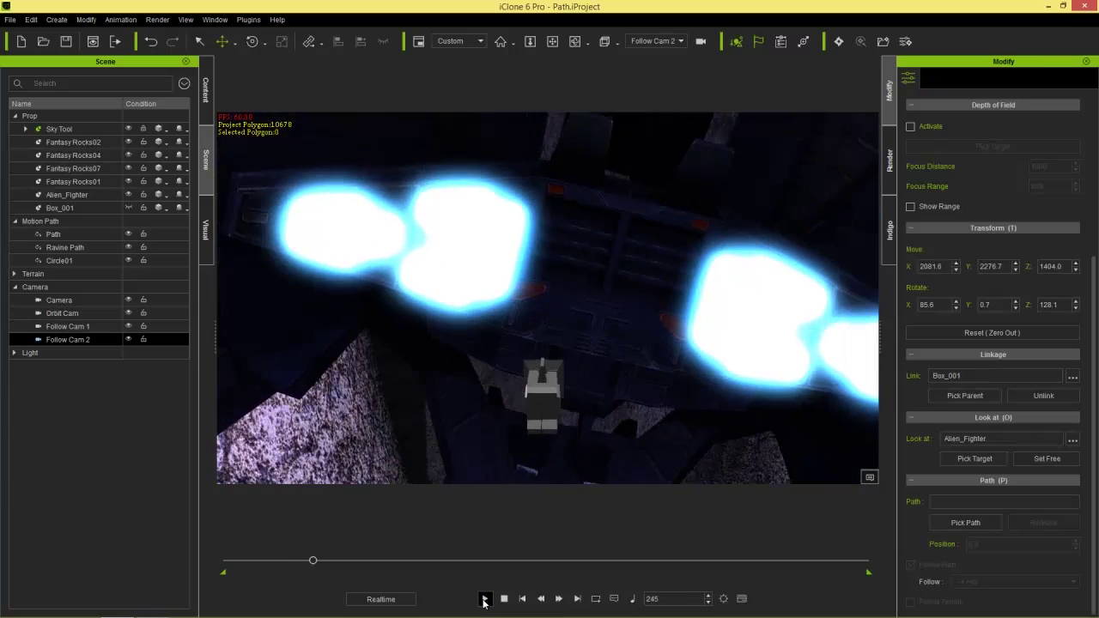
{"action": "left_click", "coordinate": [484, 599]}
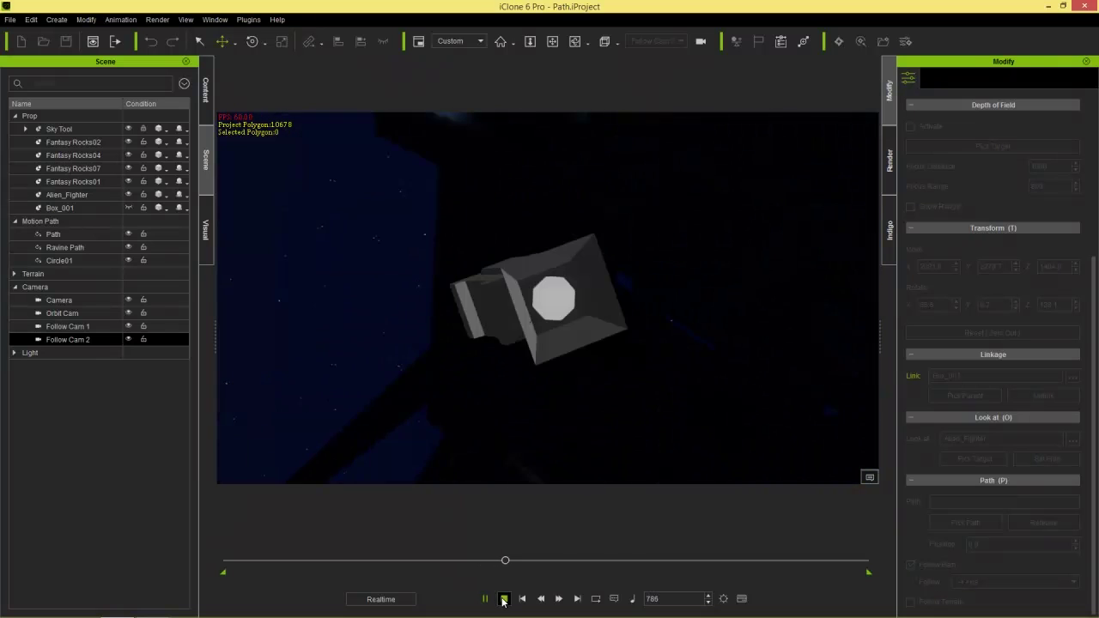
{"action": "left_click", "coordinate": [504, 599]}
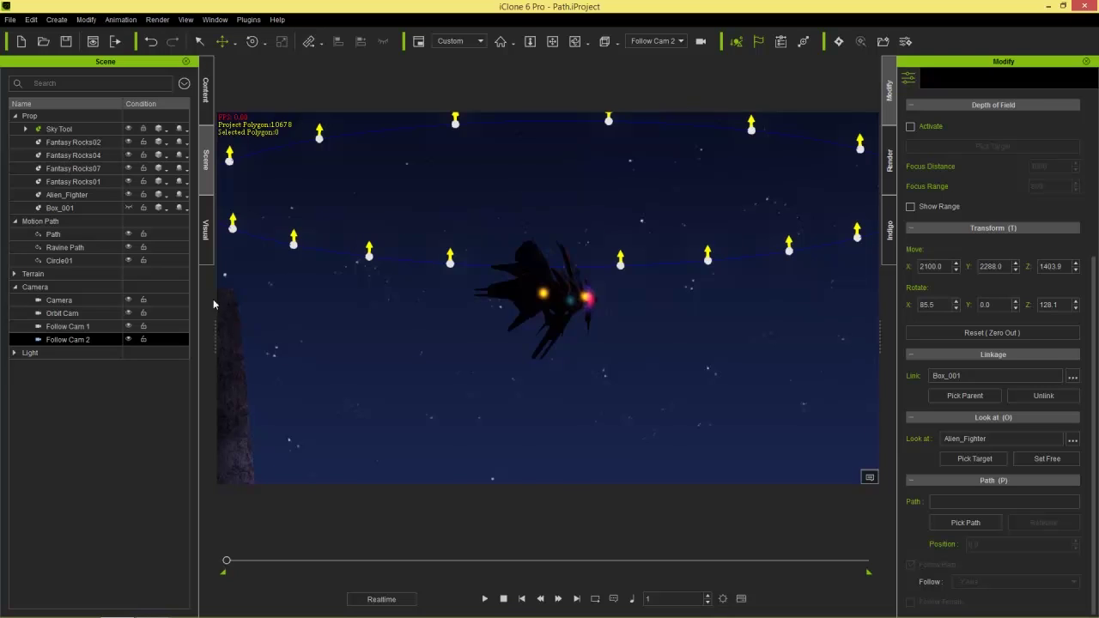
At frame 245, select the Alien_Fighter and pull Follow Cam 2 farther back from it.
{"action": "left_click", "coordinate": [76, 209]}
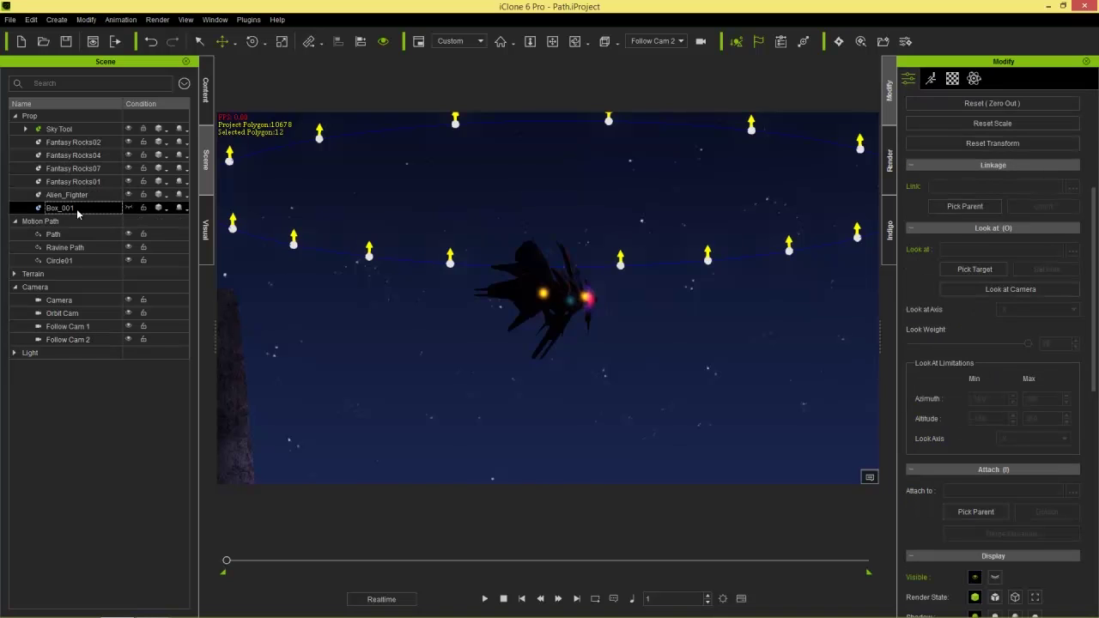
{"action": "left_click_drag", "start_coordinate": [227, 561], "coordinate": [312, 565]}
{"action": "left_click", "coordinate": [526, 293]}
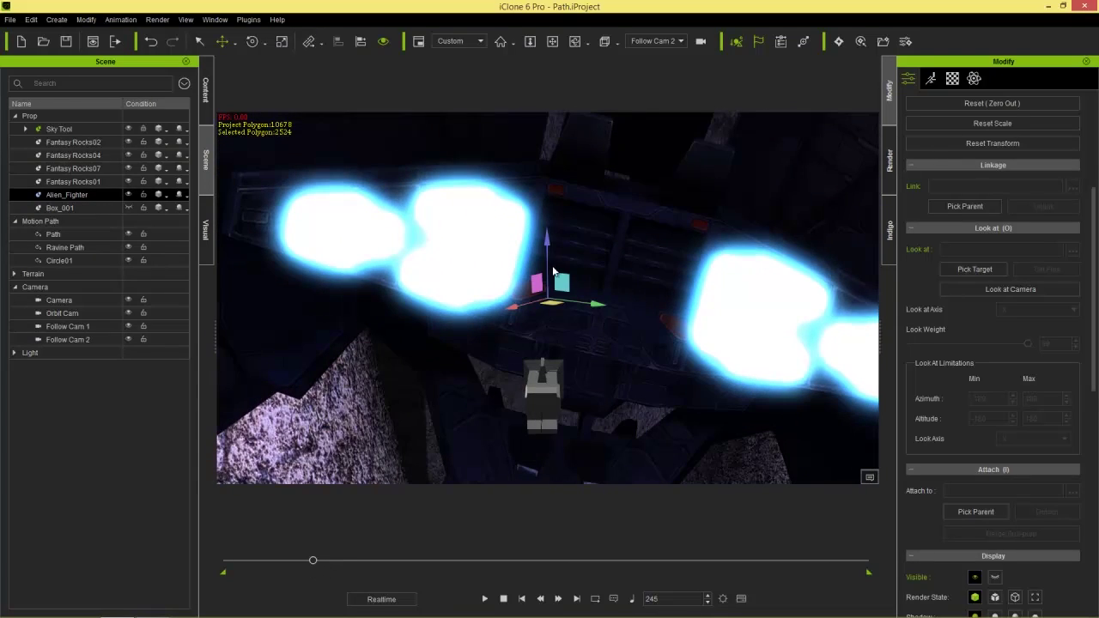
{"action": "right_click_drag", "start_coordinate": [607, 224], "coordinate": [612, 192]}
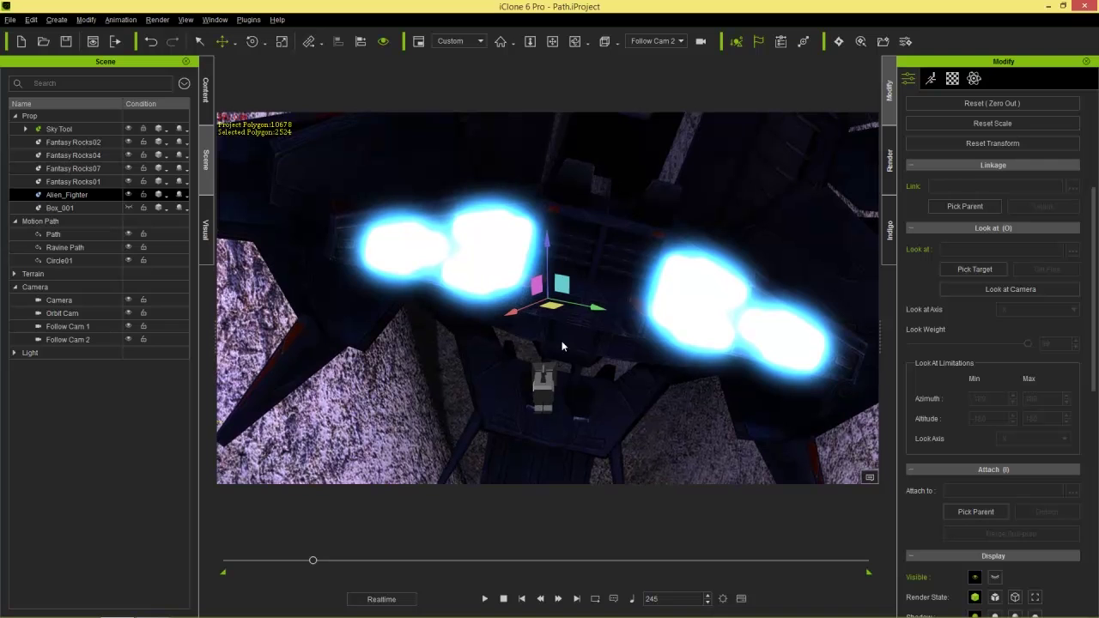
Pull Follow Cam 2 back to frame the whole Alien_Fighter from behind, and briefly compare it with the Orbit Cam view.
{"action": "right_click_drag", "start_coordinate": [598, 269], "coordinate": [599, 326]}
{"action": "mouse_move", "coordinate": [596, 226]}
{"action": "right_mouse_down"}
{"action": "mouse_move", "coordinate": [595, 268]}
{"action": "mouse_move", "coordinate": [588, 235]}
{"action": "right_mouse_up"}
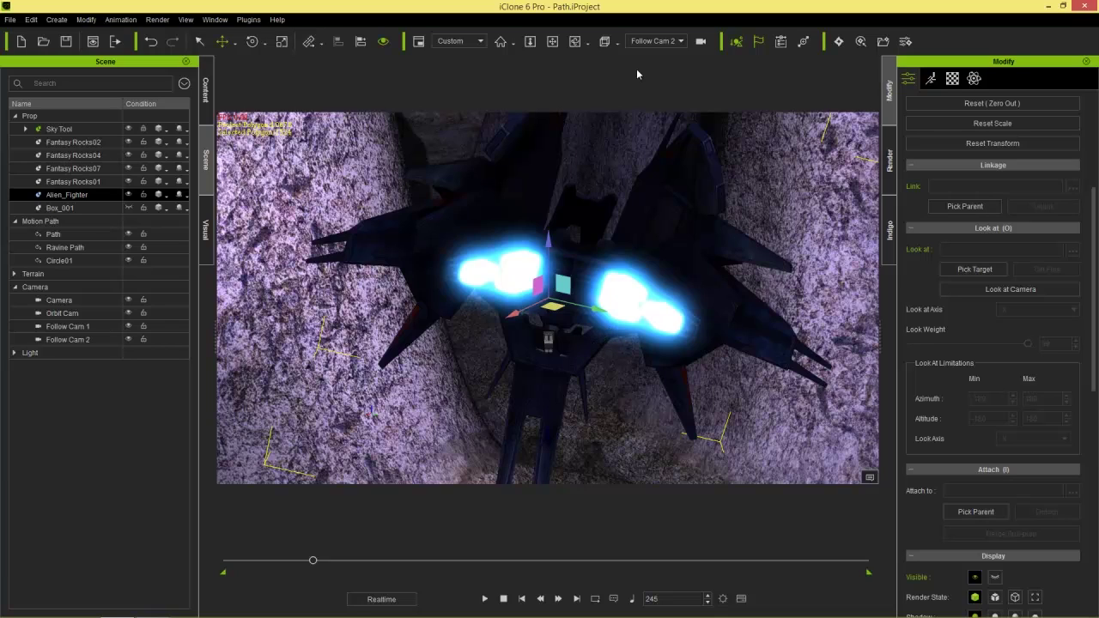
{"action": "left_click", "coordinate": [657, 42]}
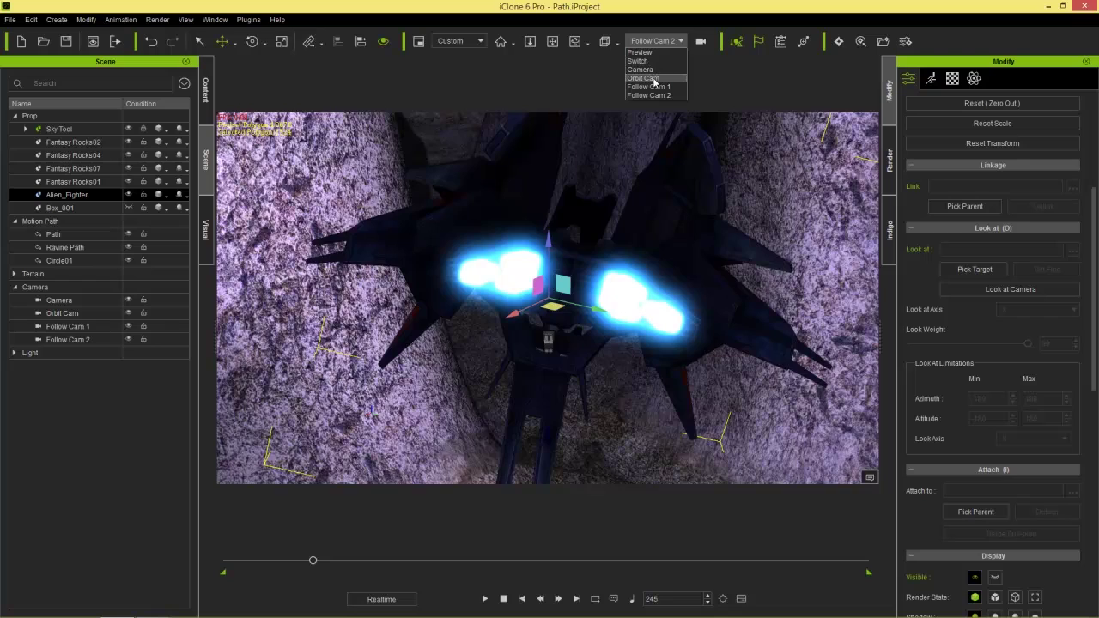
{"action": "left_click", "coordinate": [654, 84]}
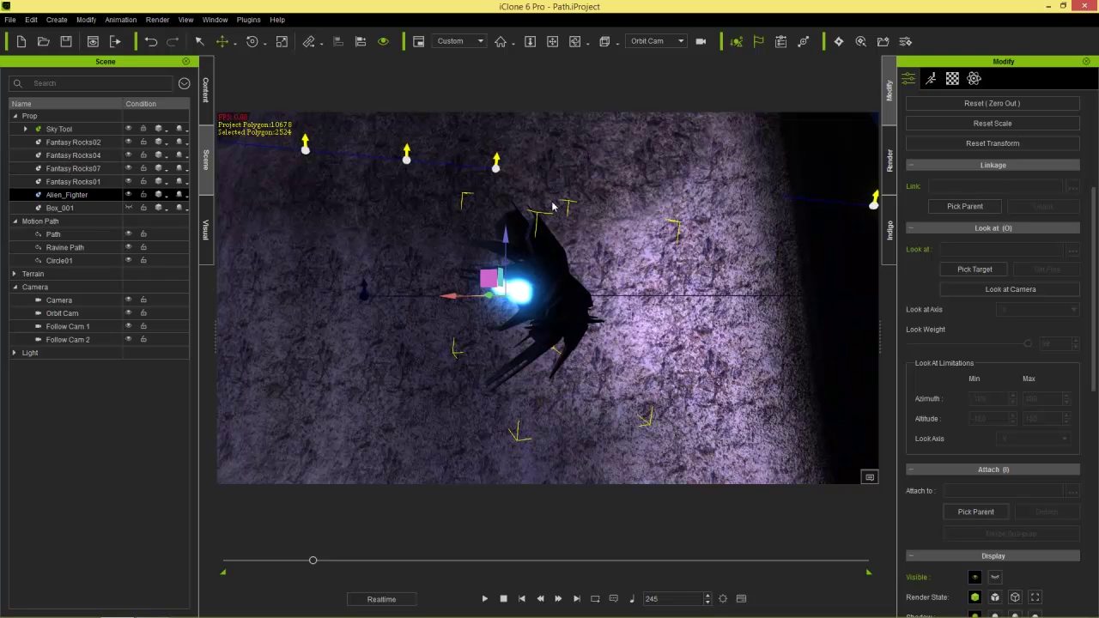
{"action": "left_click", "coordinate": [98, 221]}
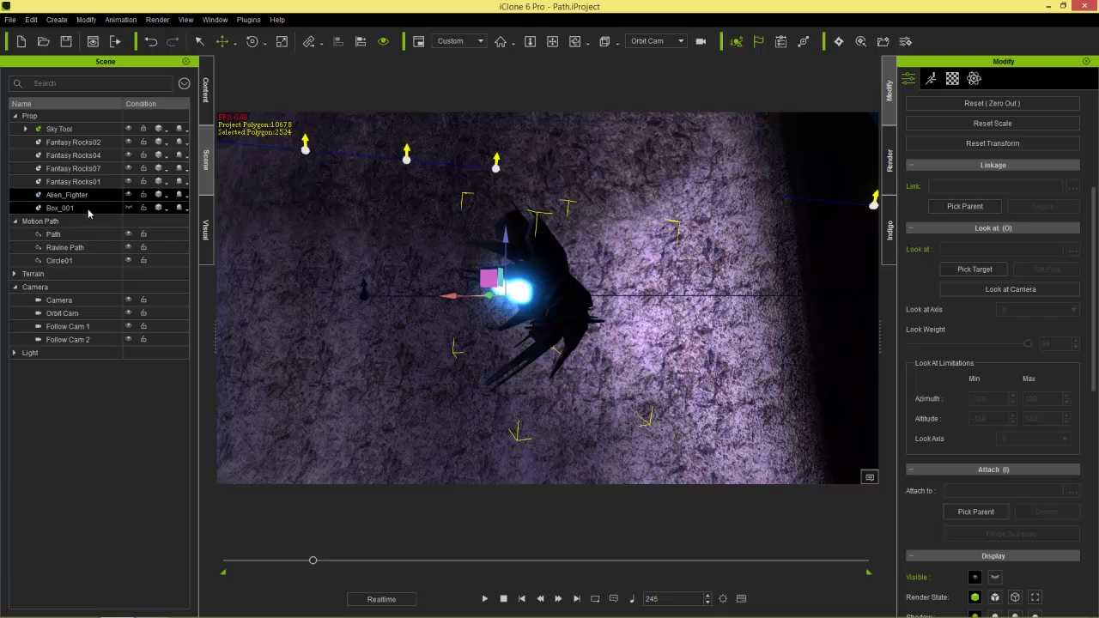
{"action": "left_click", "coordinate": [666, 41]}
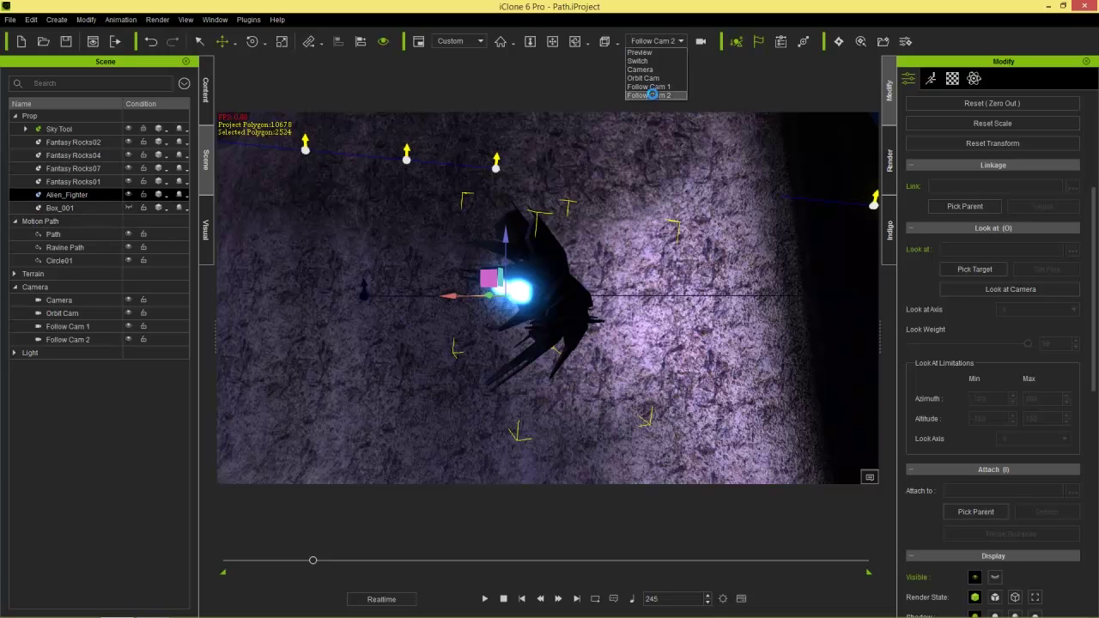
{"action": "left_click", "coordinate": [654, 96]}
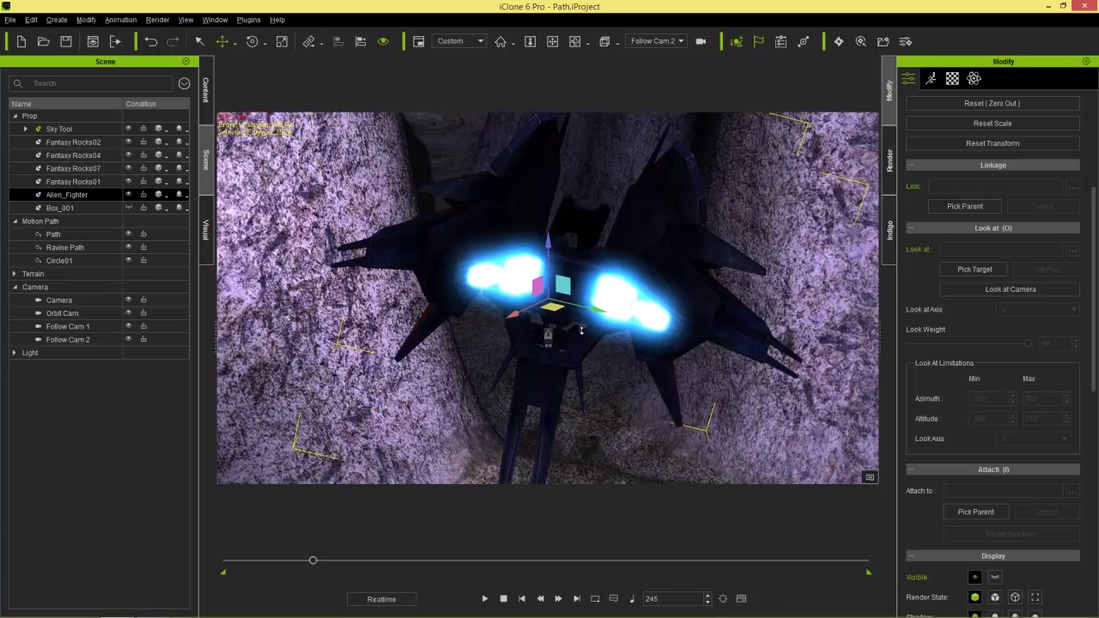
Move Follow Cam 2 slightly farther from the Alien_Fighter and play its animation from frame 245 before stopping it.
{"action": "right_click_drag", "start_coordinate": [583, 300], "coordinate": [551, 397]}
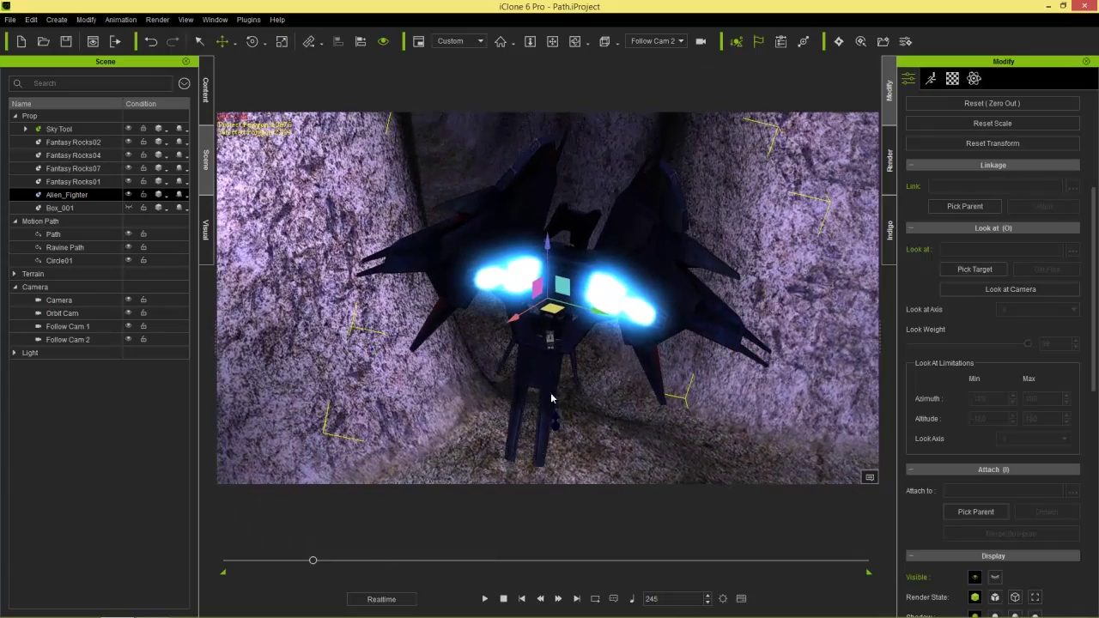
{"action": "left_click", "coordinate": [484, 598]}
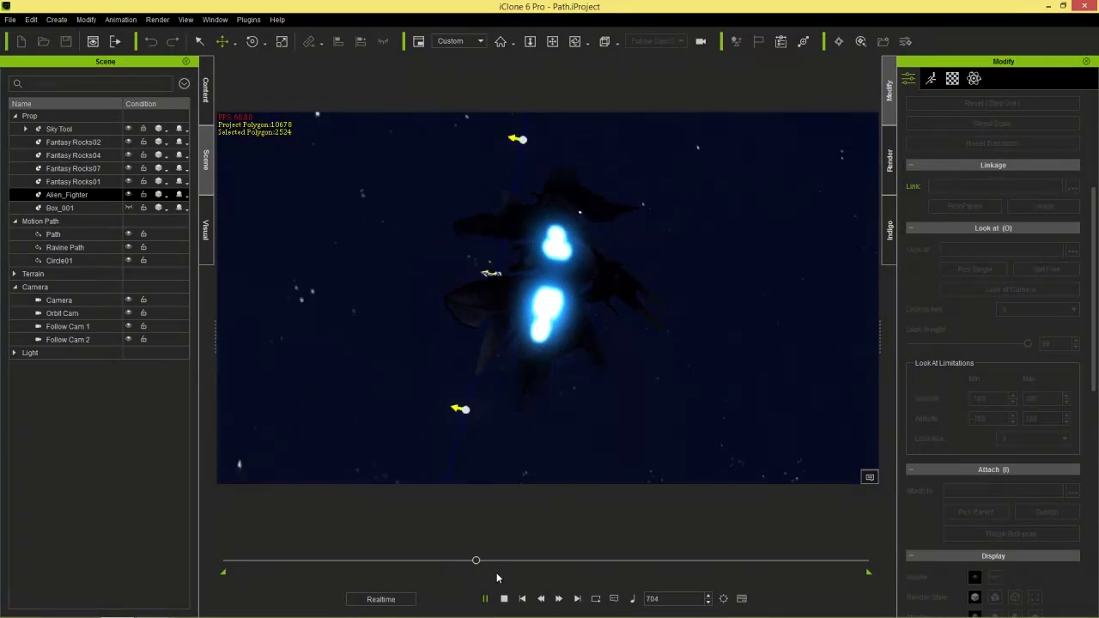
{"action": "left_click", "coordinate": [504, 600]}
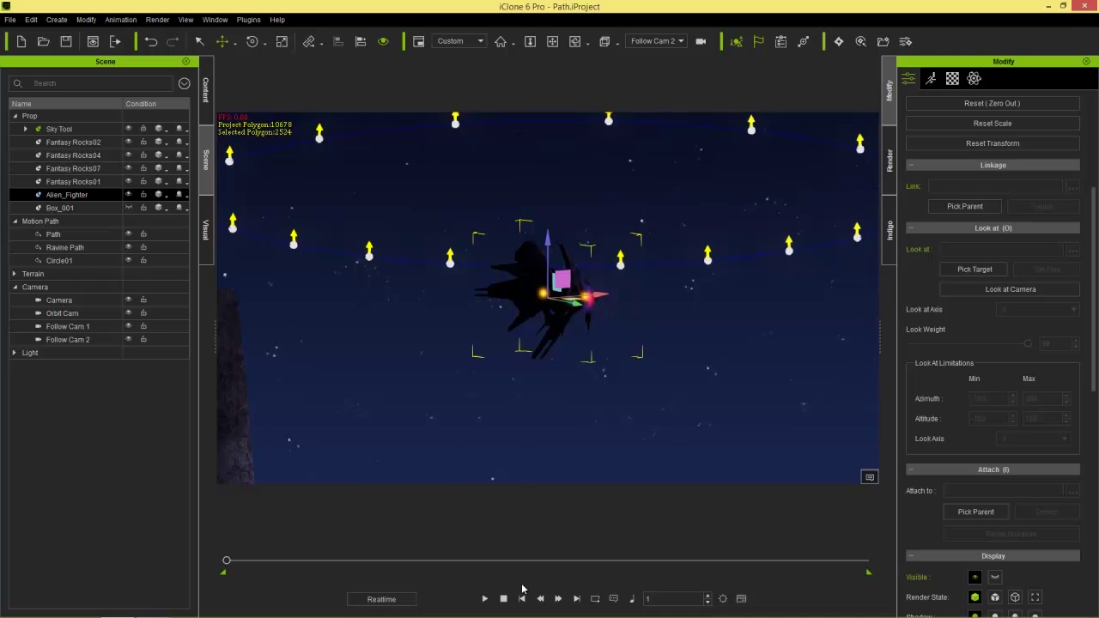
Hide all four cameras and the three motion paths, Circle01, Ravine Path and Path, in the scene.
{"action": "left_click", "coordinate": [129, 300]}
{"action": "left_click", "coordinate": [128, 313]}
{"action": "left_click", "coordinate": [128, 326]}
{"action": "left_click", "coordinate": [128, 340]}
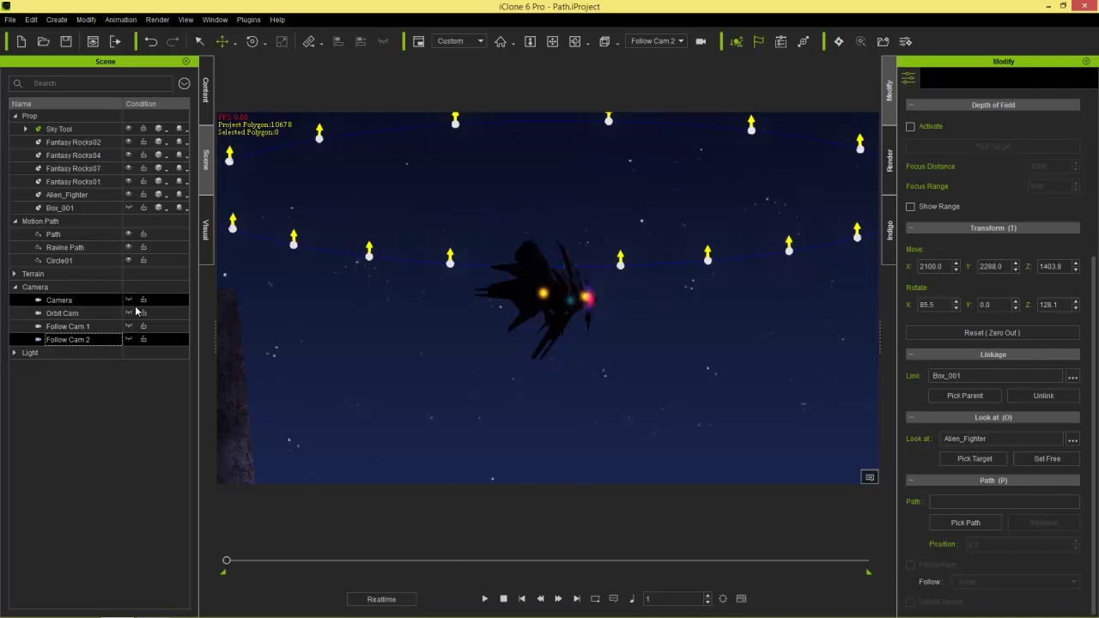
{"action": "left_click", "coordinate": [129, 260]}
{"action": "left_click", "coordinate": [128, 247]}
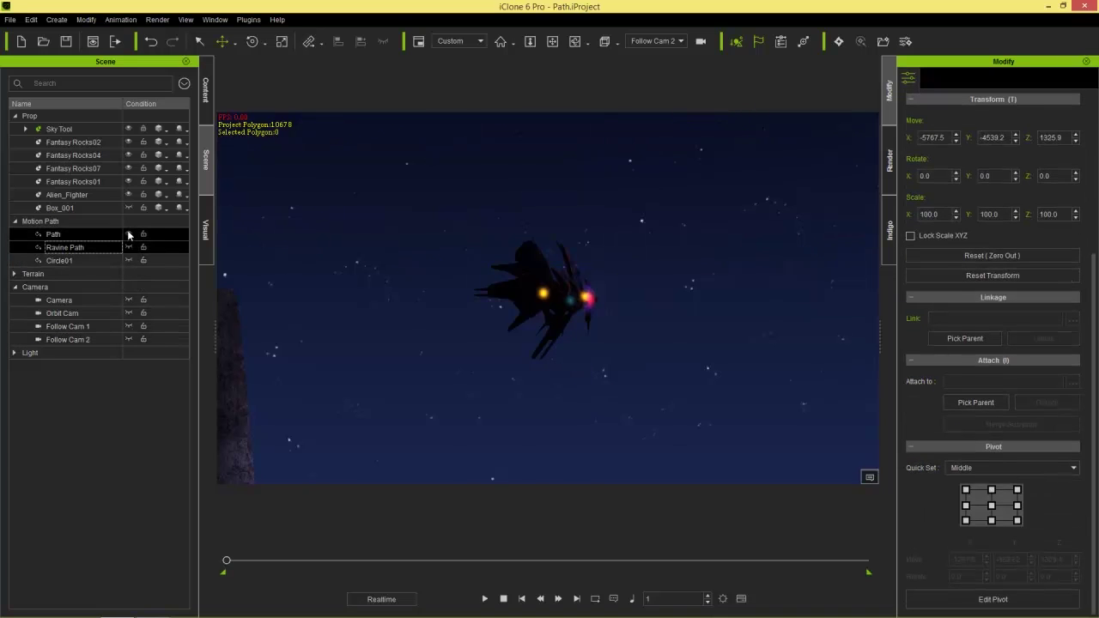
{"action": "left_click", "coordinate": [129, 233]}
Switch the view to Follow Cam 1, play its animation, and pause and scrub to frame 630.
{"action": "left_click", "coordinate": [72, 326]}
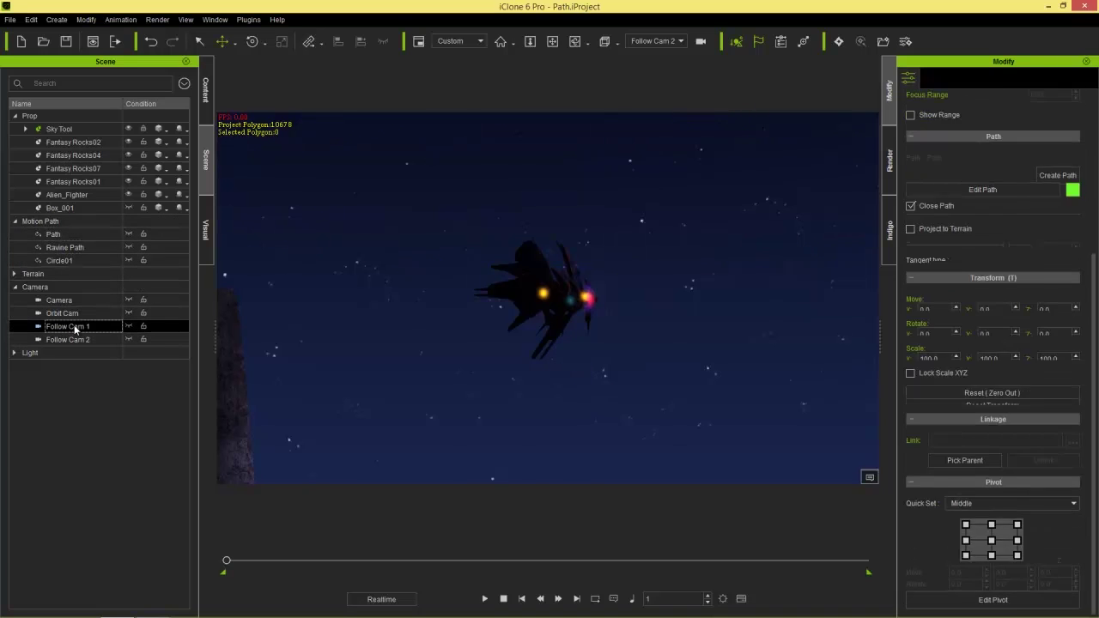
{"action": "left_click", "coordinate": [674, 44]}
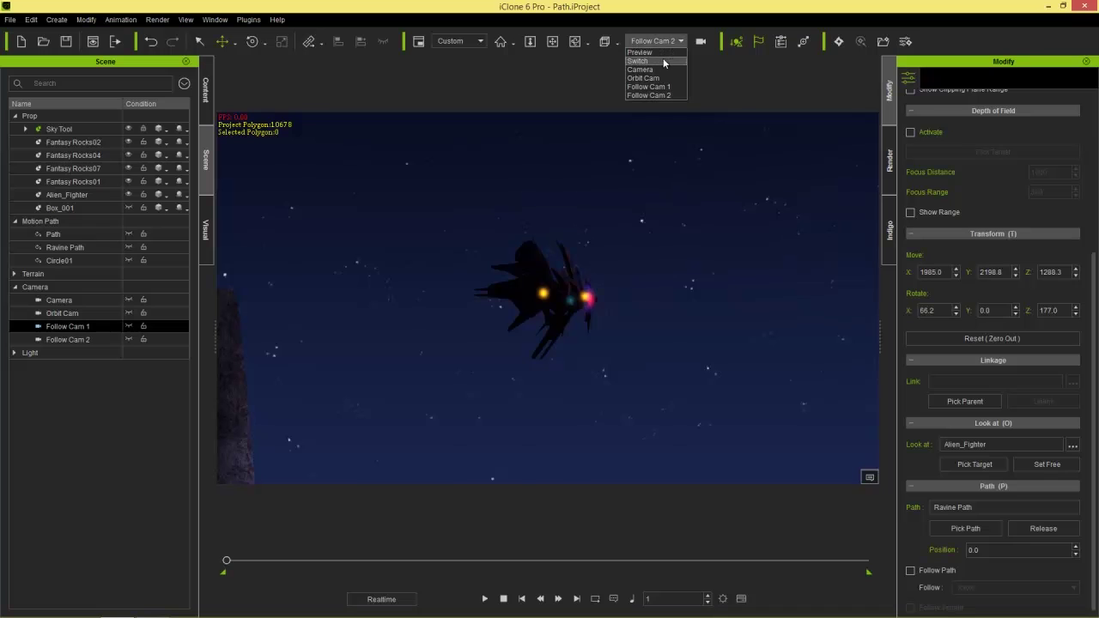
{"action": "left_click", "coordinate": [657, 83]}
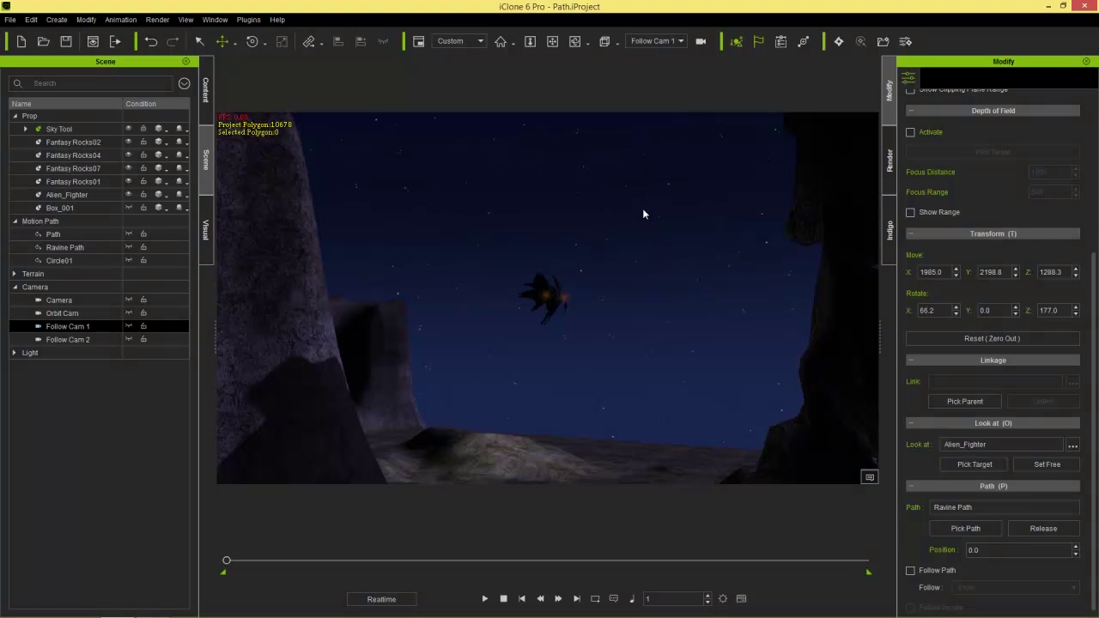
{"action": "left_click", "coordinate": [485, 595]}
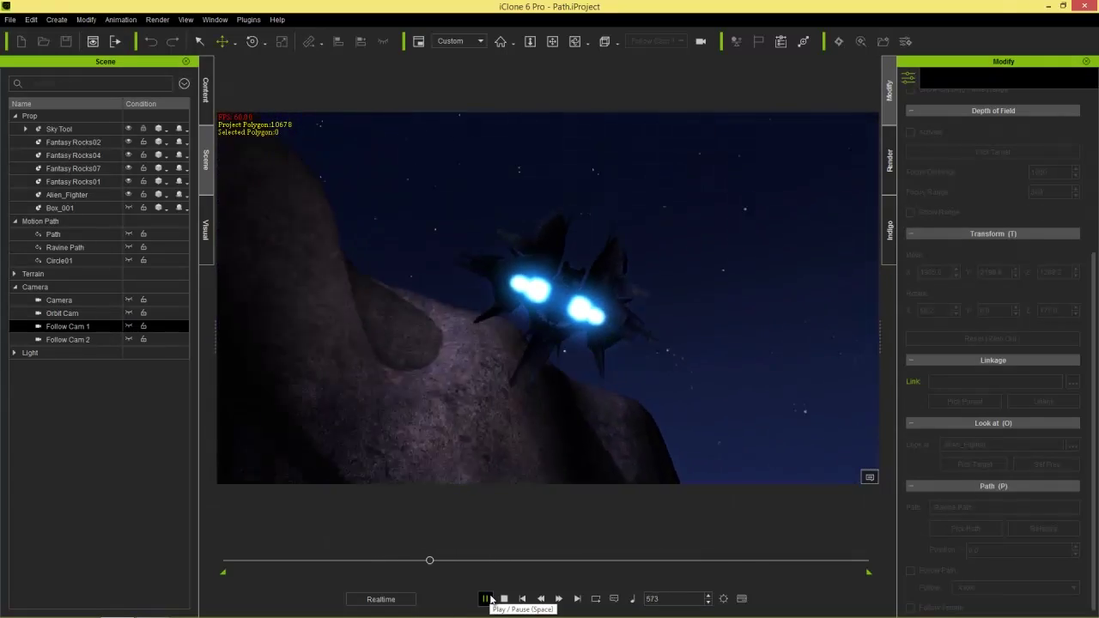
{"action": "left_click", "coordinate": [486, 599]}
{"action": "left_click_drag", "start_coordinate": [472, 564], "coordinate": [450, 563]}
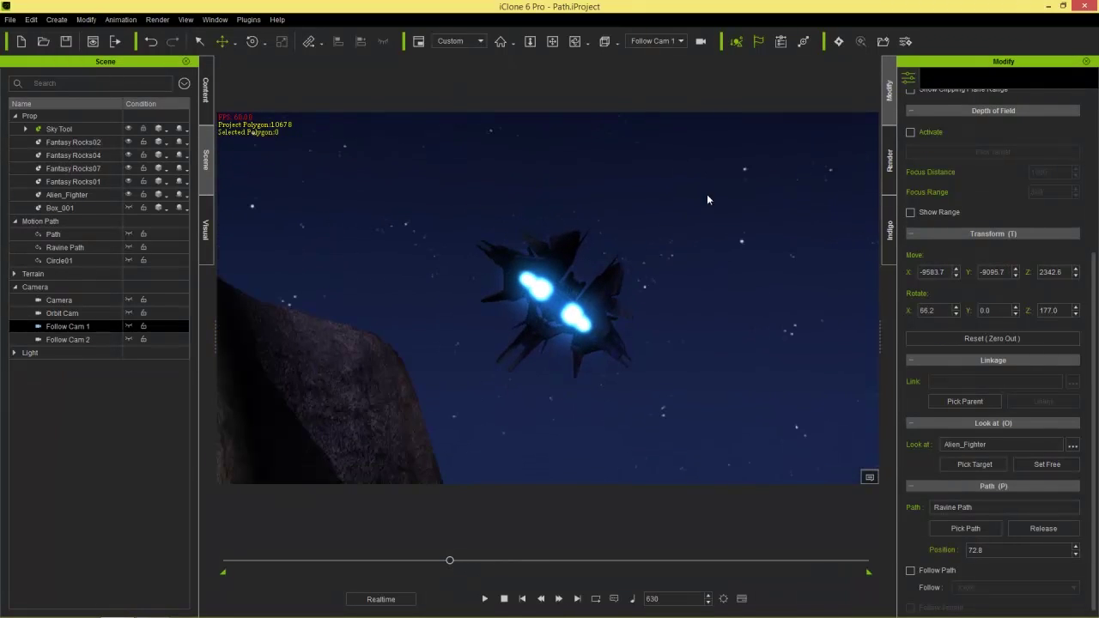
Switch to the Preview camera and frame the Alien_Fighter from a new angle.
{"action": "left_click", "coordinate": [681, 41]}
{"action": "left_click", "coordinate": [655, 52]}
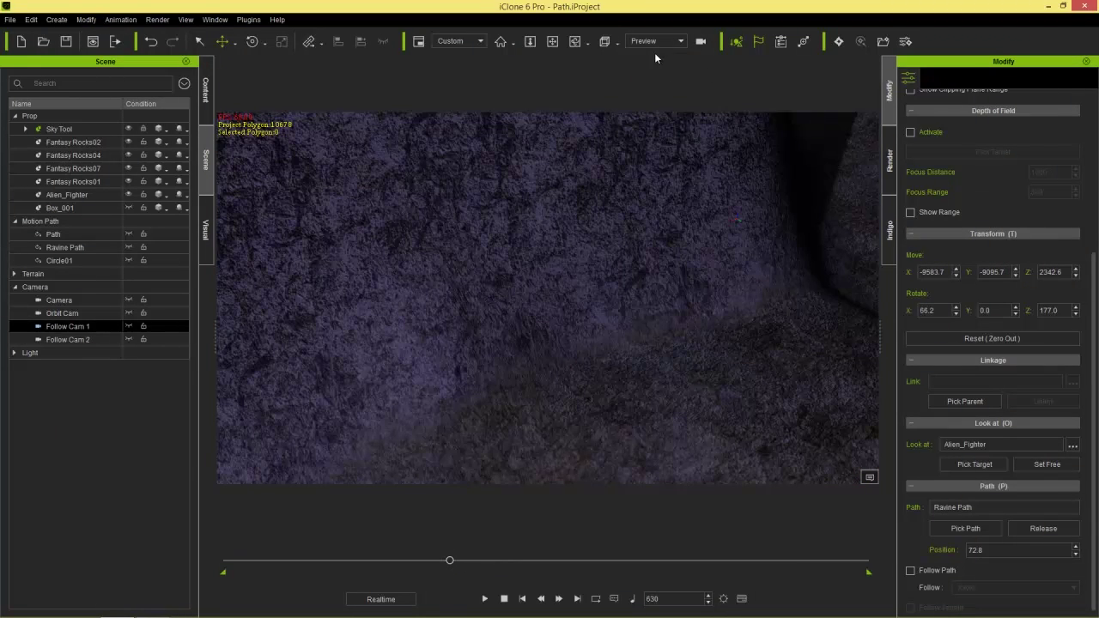
{"action": "left_click", "coordinate": [75, 196]}
{"action": "key", "text": "f"}
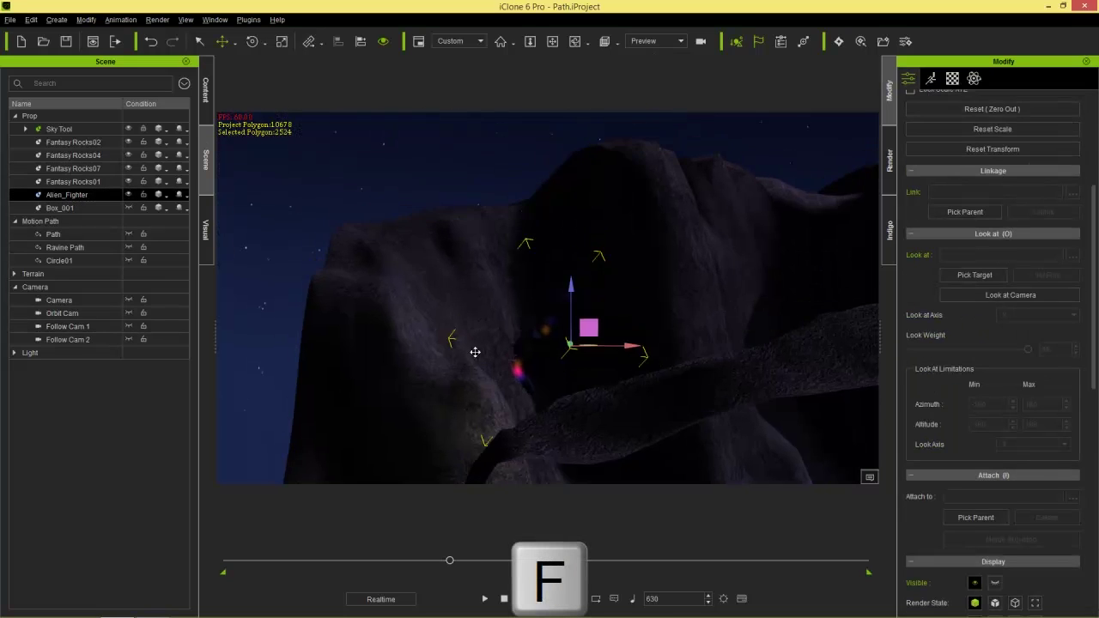
{"action": "right_click_drag", "start_coordinate": [693, 379], "coordinate": [532, 318]}
Show the Ravine Path again and move the playhead to frame 651, with the path's end in view.
{"action": "left_click", "coordinate": [124, 248]}
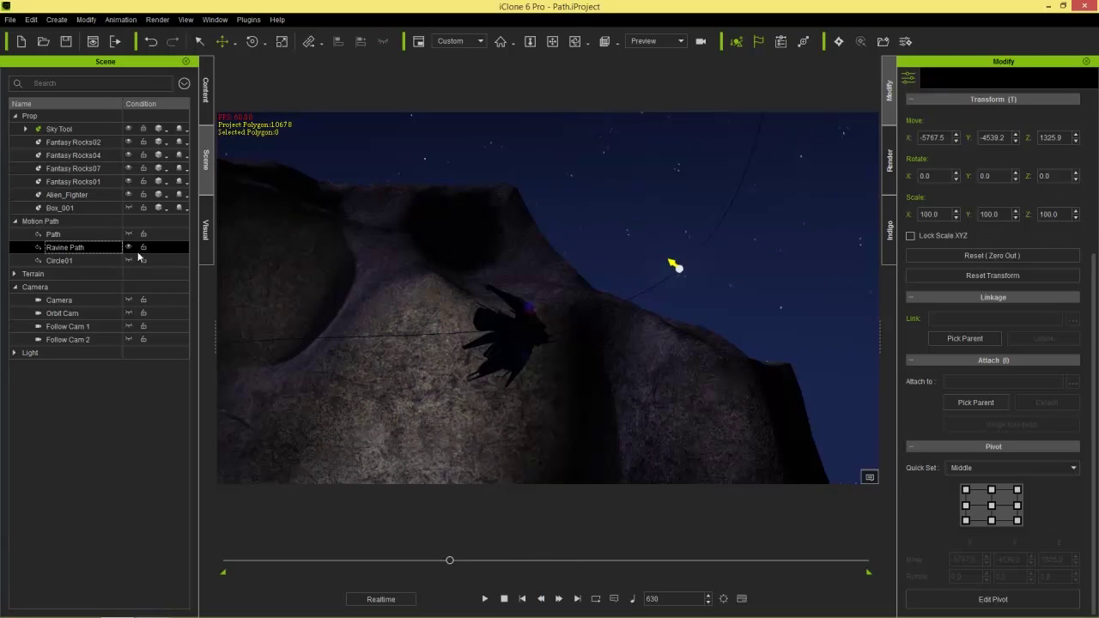
{"action": "right_click_drag", "start_coordinate": [577, 232], "coordinate": [544, 353]}
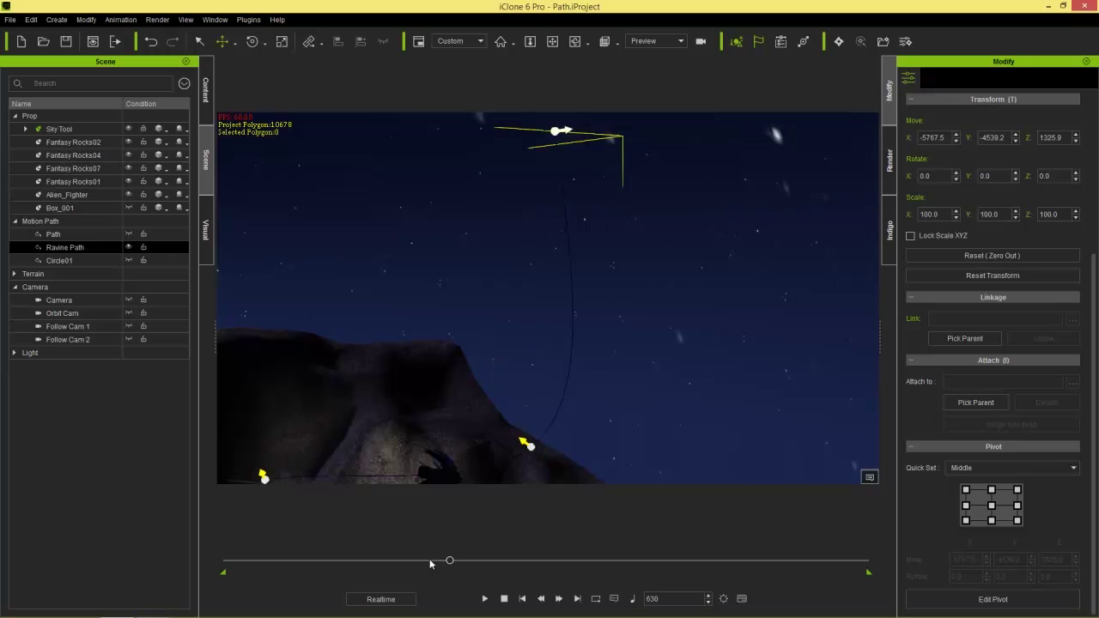
{"action": "left_click_drag", "start_coordinate": [449, 562], "coordinate": [459, 562]}
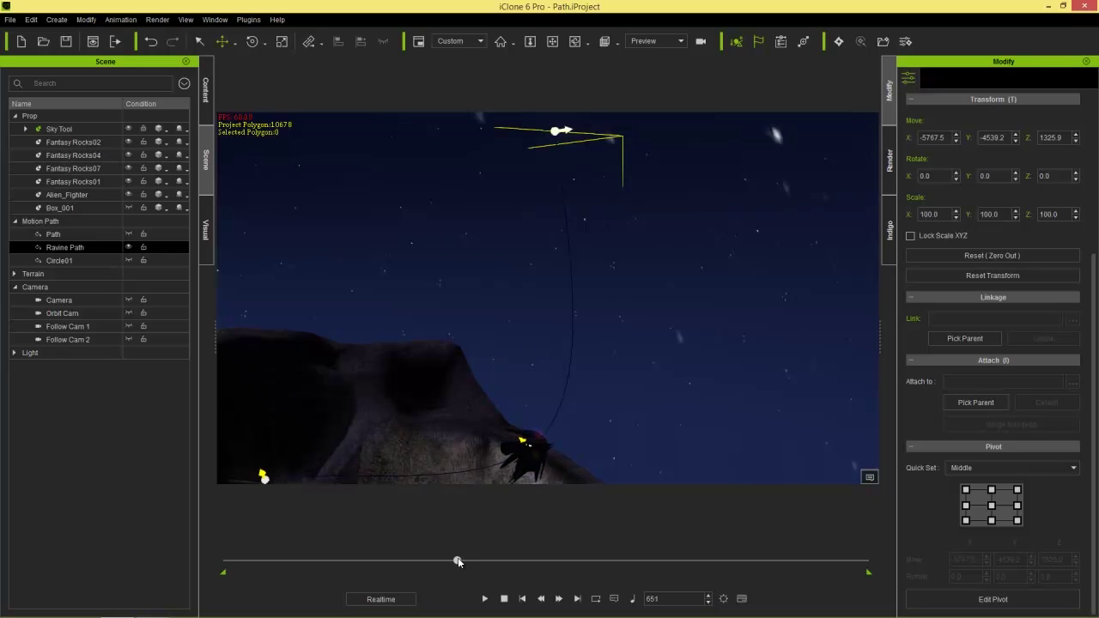
Select the Alien_Fighter and set its X scale to 30.2 at frame 651.
{"action": "left_click", "coordinate": [67, 195]}
{"action": "middle_click_drag", "start_coordinate": [584, 352], "coordinate": [565, 296]}
{"action": "key", "text": "r"}
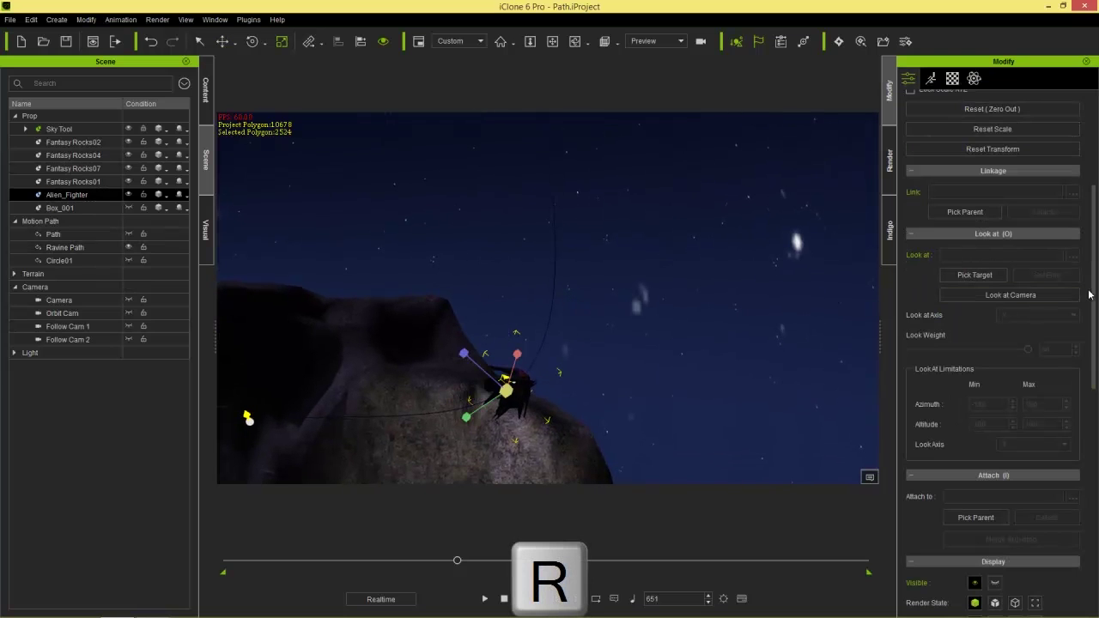
{"action": "scroll", "coordinate": [1096, 294], "scroll_direction": "down", "scroll_amount": 10}
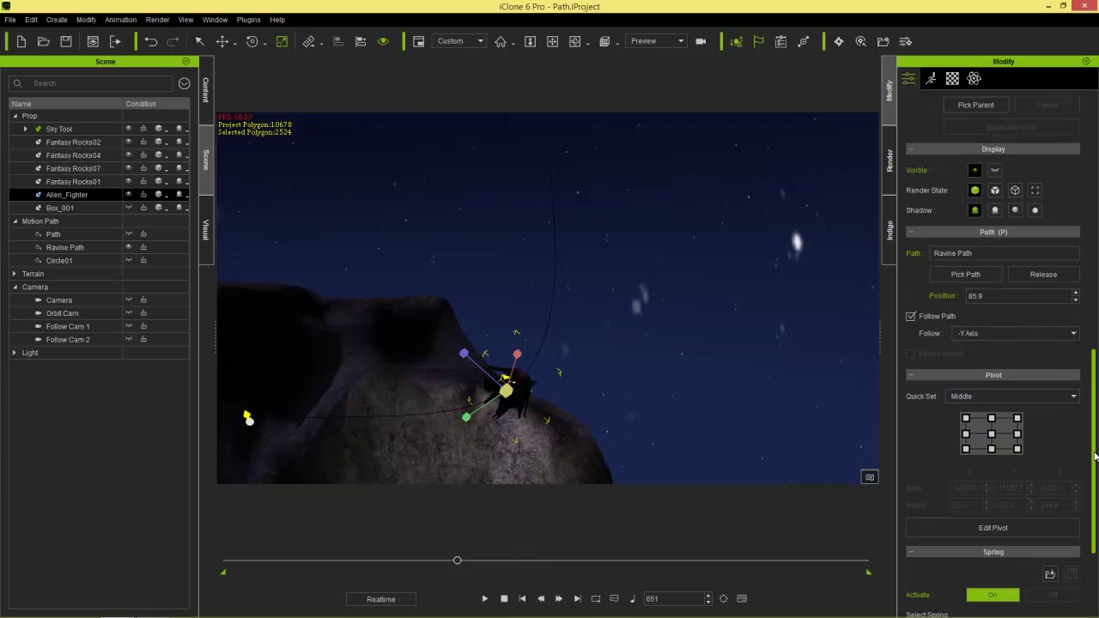
{"action": "scroll", "coordinate": [967, 296], "scroll_direction": "up", "scroll_amount": 10}
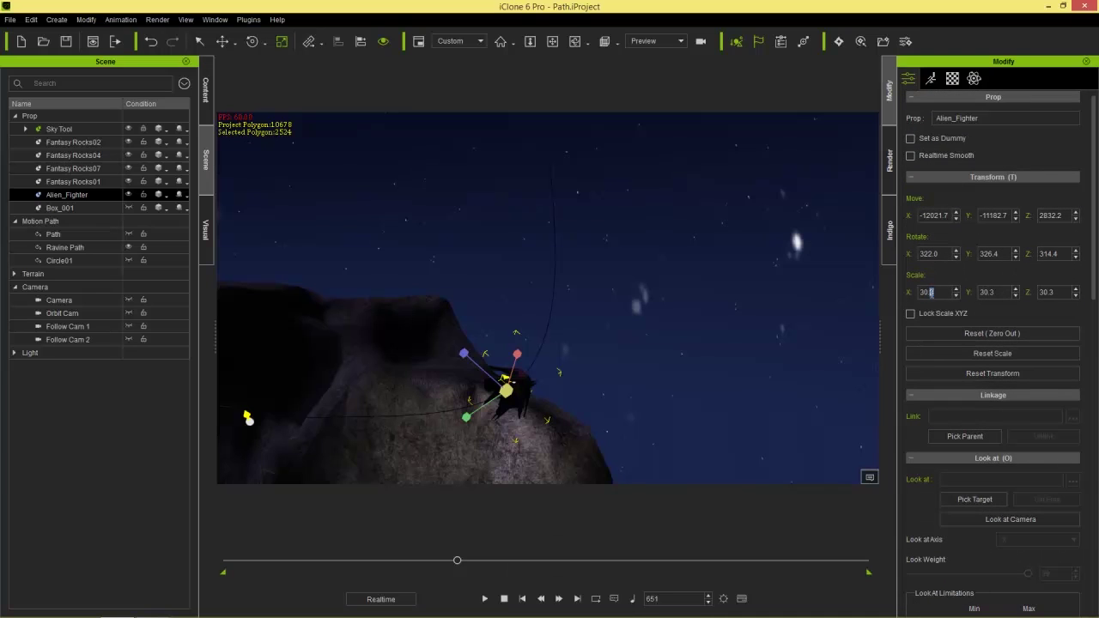
{"action": "type", "text": "2"}
Move to frame 716 and scale the Alien_Fighter uniformly down to 0.3.
{"action": "right_click_drag", "start_coordinate": [725, 231], "coordinate": [689, 285]}
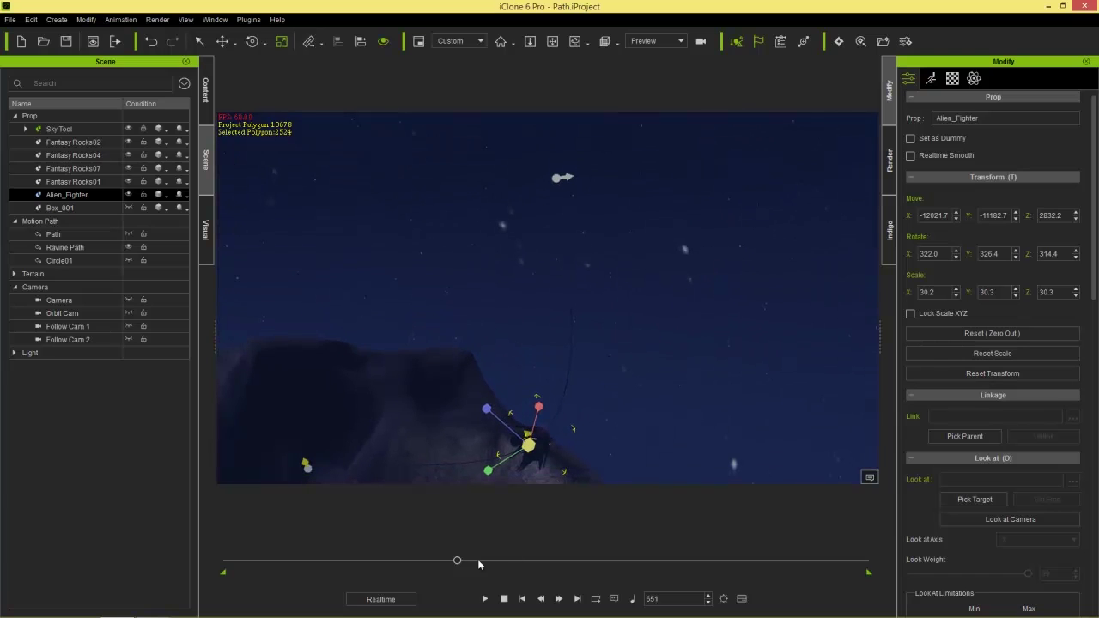
{"action": "left_click_drag", "start_coordinate": [458, 564], "coordinate": [481, 561]}
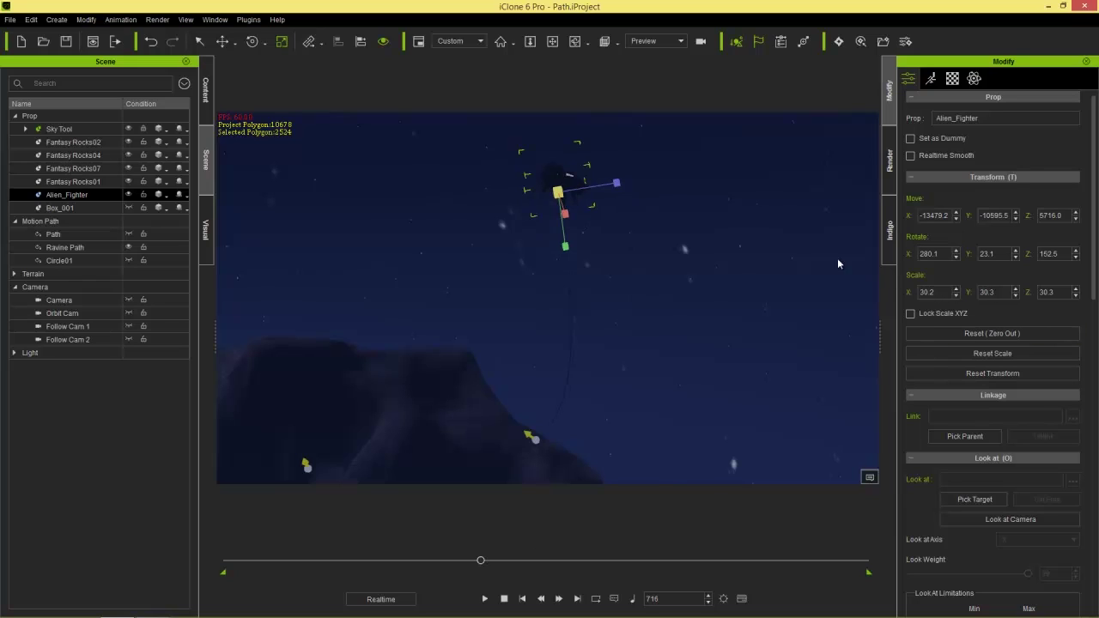
{"action": "left_click_drag", "start_coordinate": [562, 190], "coordinate": [490, 348]}
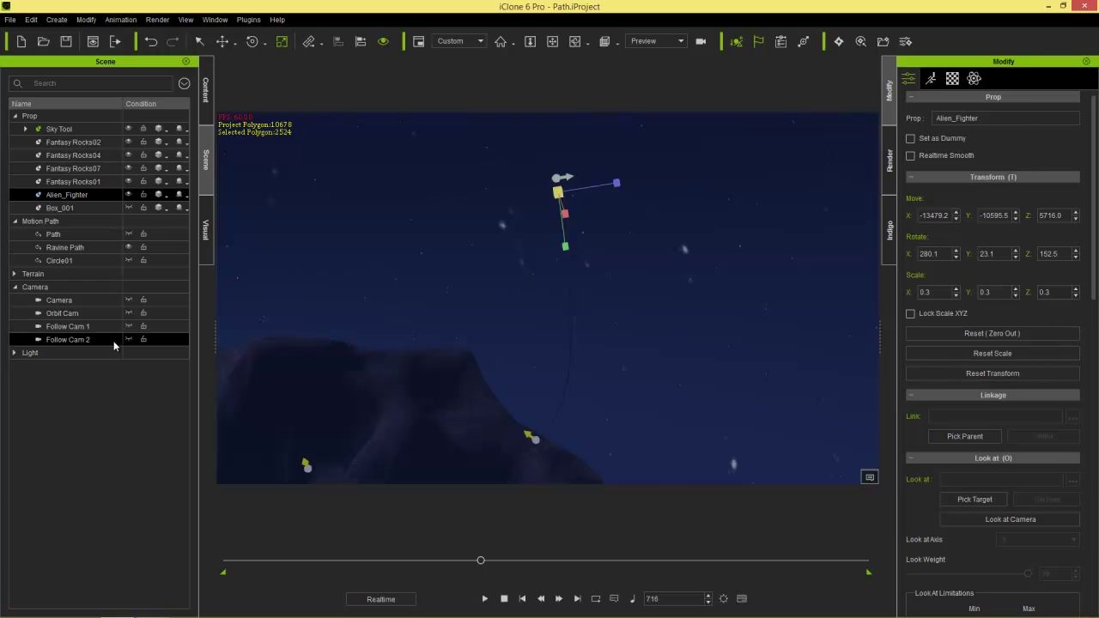
Edit the Ravine Path and move its end point much higher and farther out into the sky.
{"action": "left_click", "coordinate": [71, 252]}
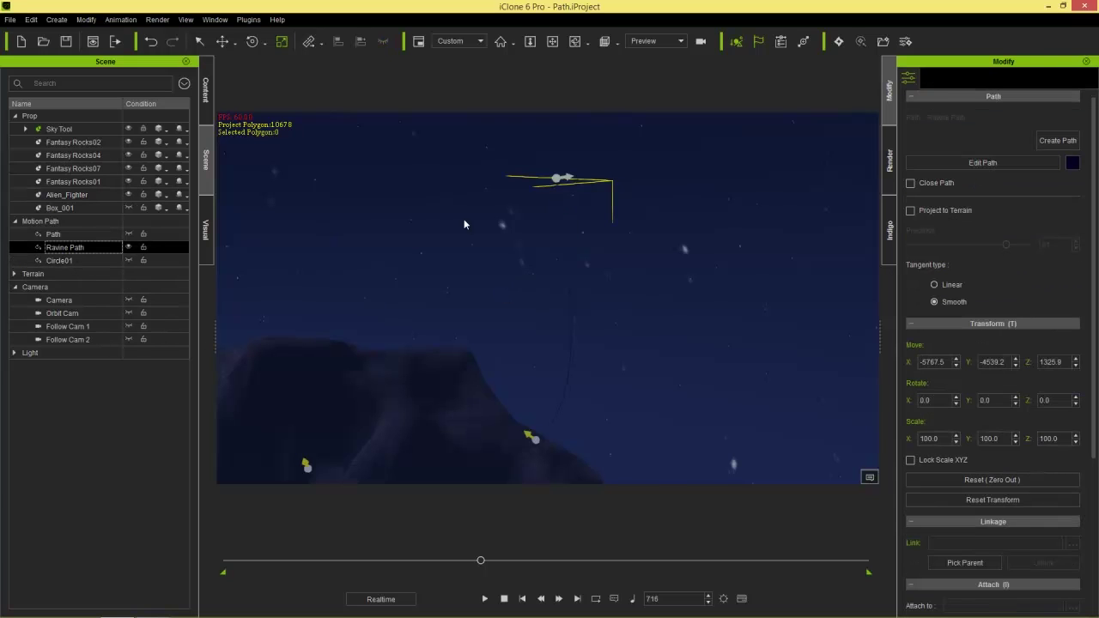
{"action": "left_click", "coordinate": [983, 163]}
{"action": "middle_click_drag", "start_coordinate": [666, 202], "coordinate": [638, 332]}
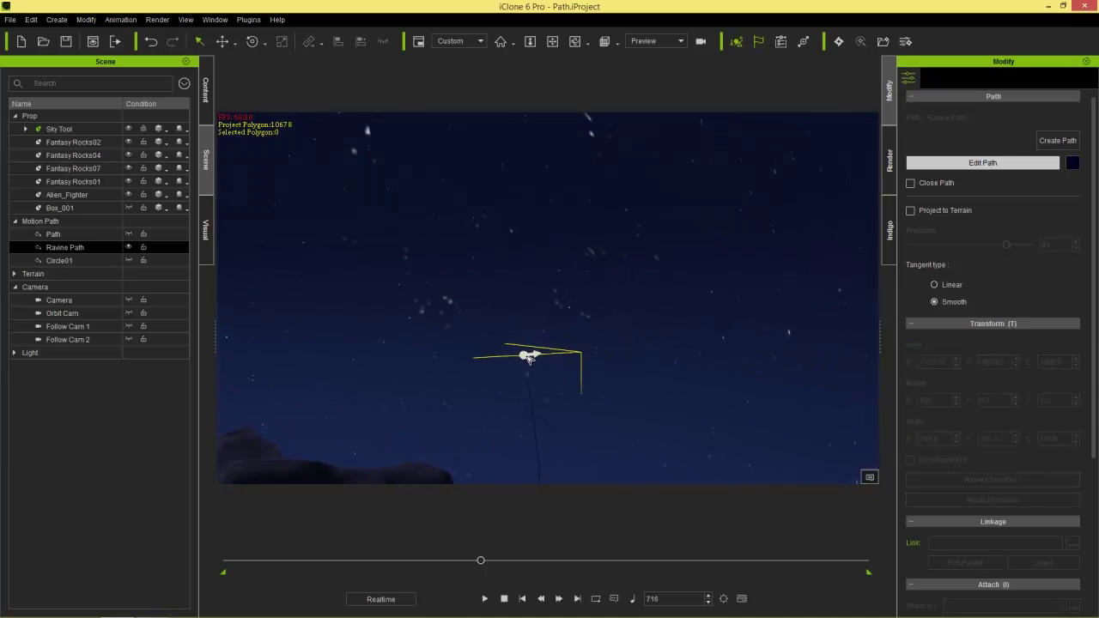
{"action": "key", "text": "w"}
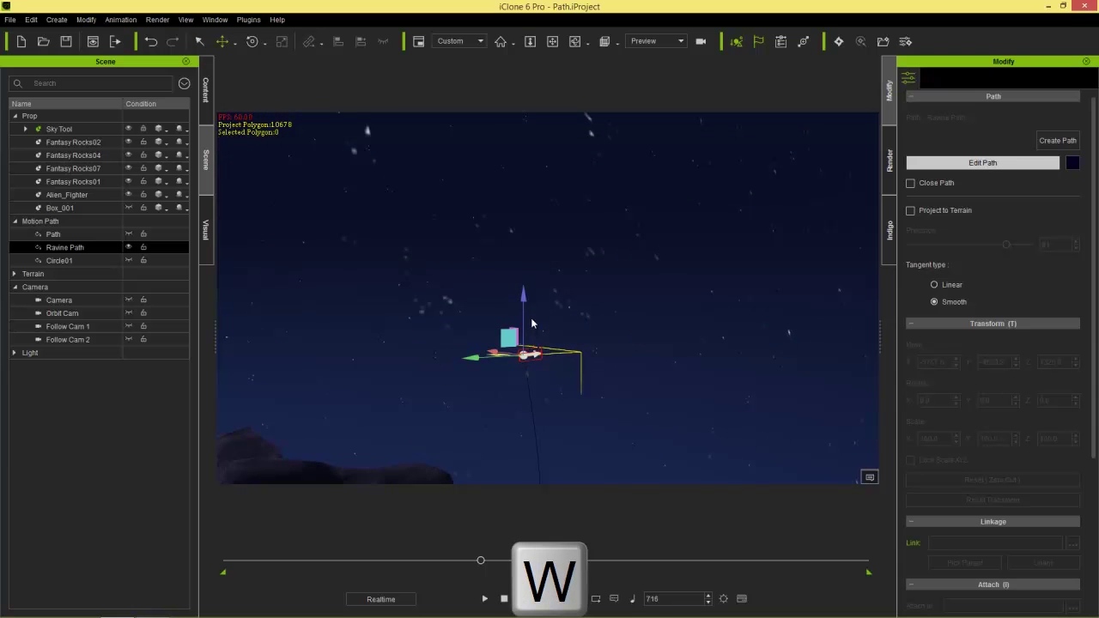
{"action": "left_click_drag", "start_coordinate": [510, 337], "coordinate": [683, 41]}
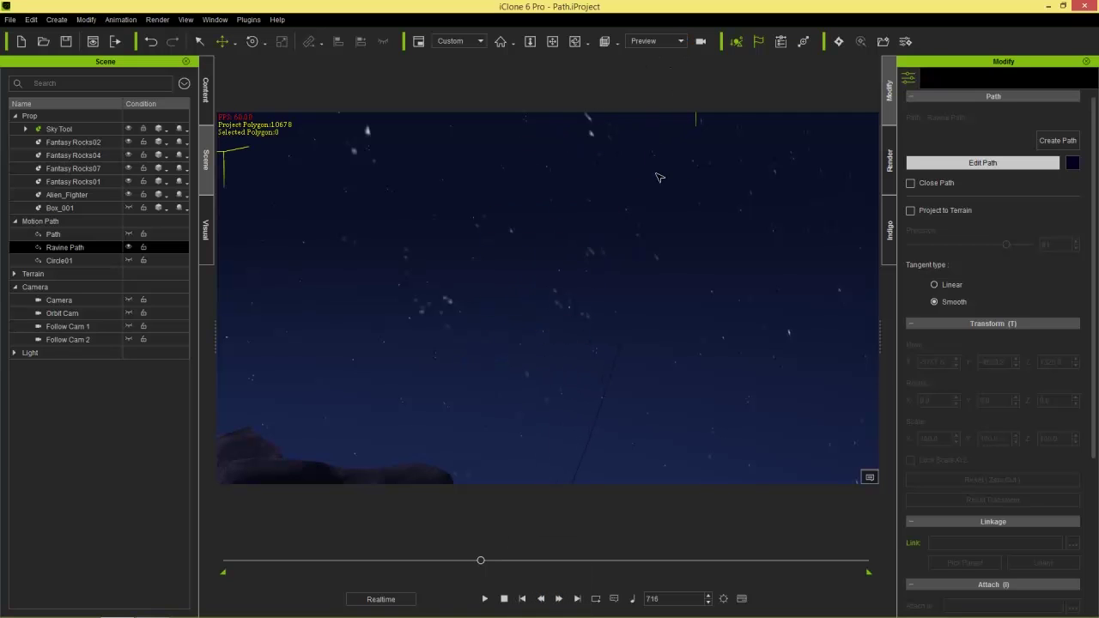
{"action": "key", "text": "z"}
{"action": "left_click_drag", "start_coordinate": [590, 267], "coordinate": [705, 0]}
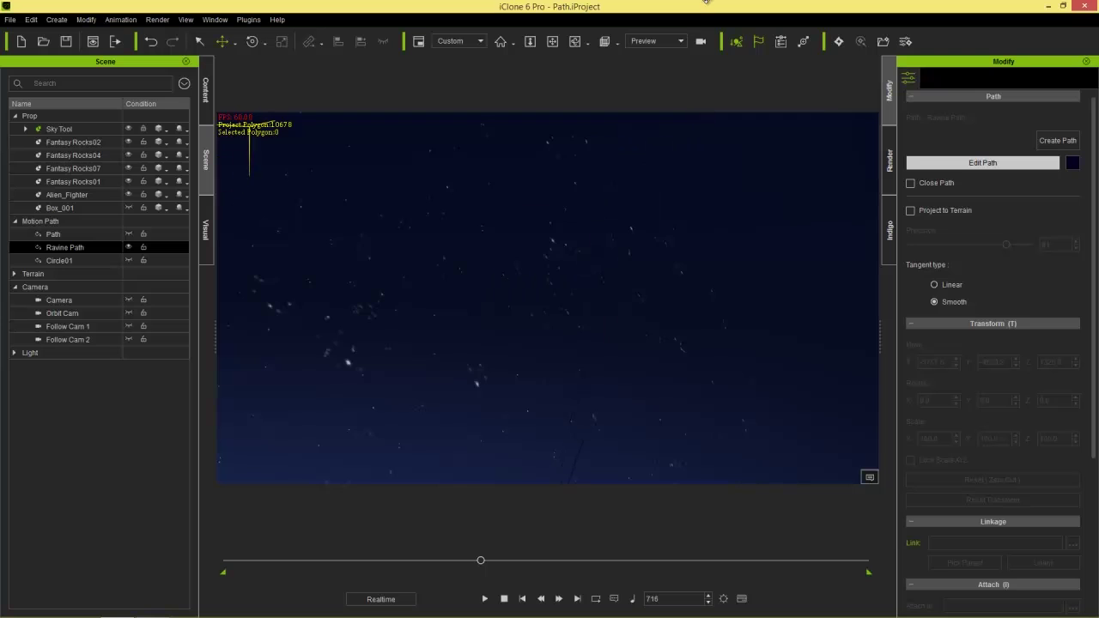
{"action": "key", "text": "z"}
{"action": "left_click_drag", "start_coordinate": [588, 271], "coordinate": [616, 202]}
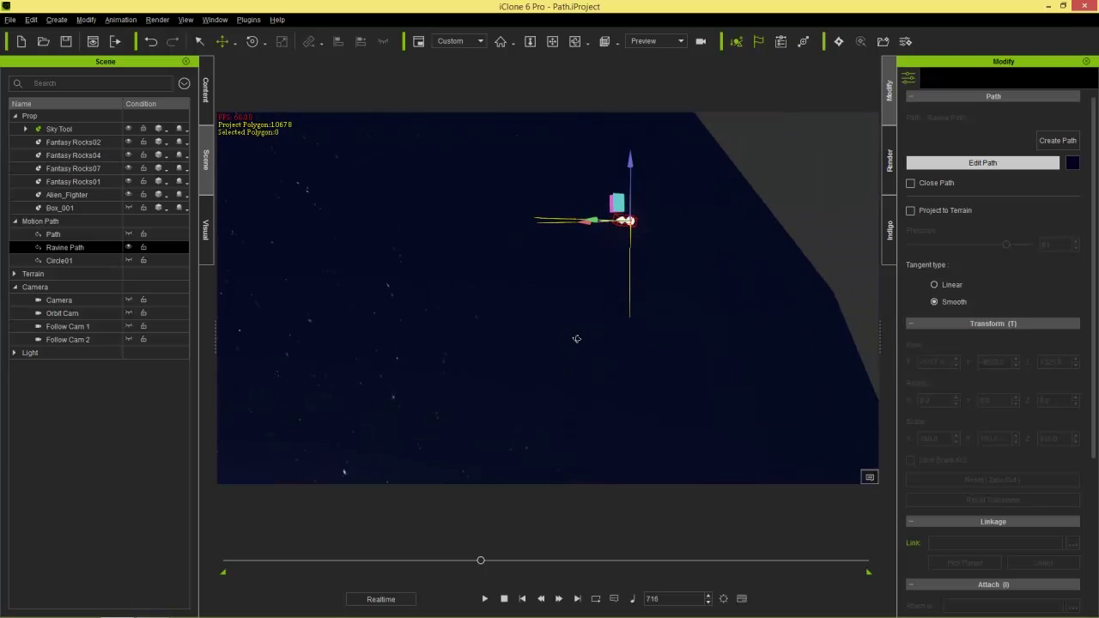
Switch the view to Follow Cam 1, scrub back to about frame 410, and play the fighter's departure before stopping it.
{"action": "left_click", "coordinate": [666, 42]}
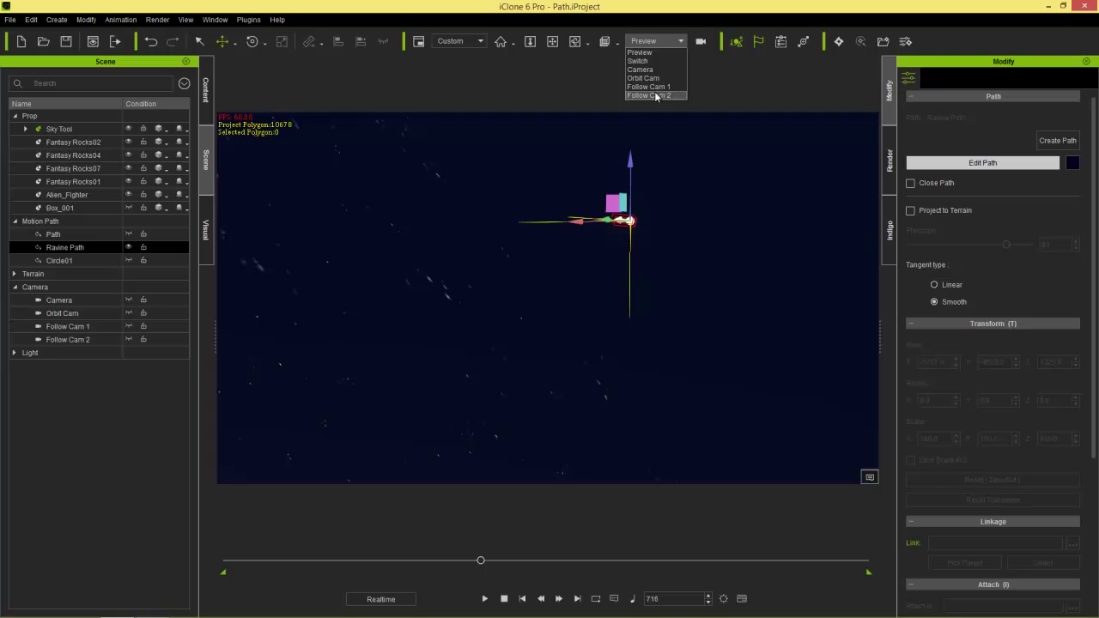
{"action": "left_click", "coordinate": [653, 87]}
{"action": "left_click_drag", "start_coordinate": [481, 563], "coordinate": [369, 559]}
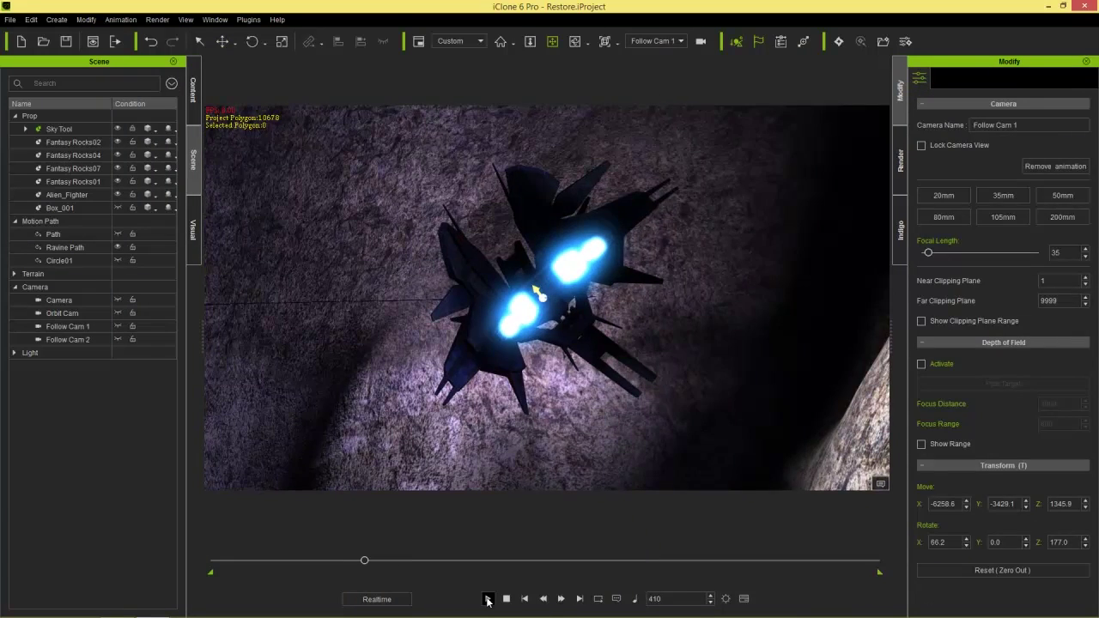
{"action": "left_click", "coordinate": [487, 599]}
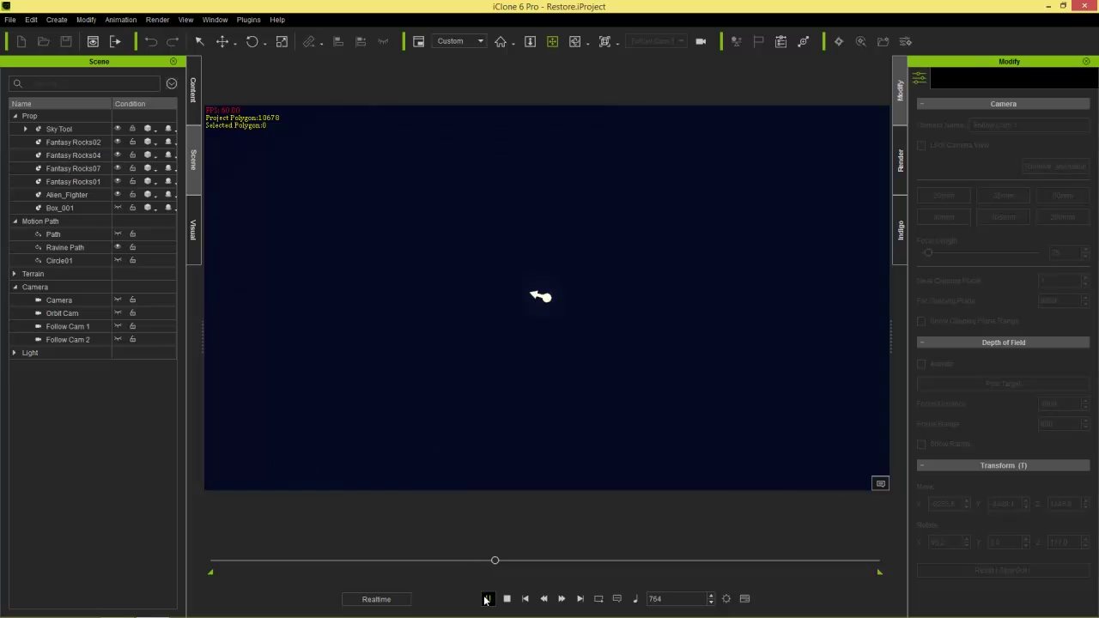
{"action": "left_click", "coordinate": [507, 599]}
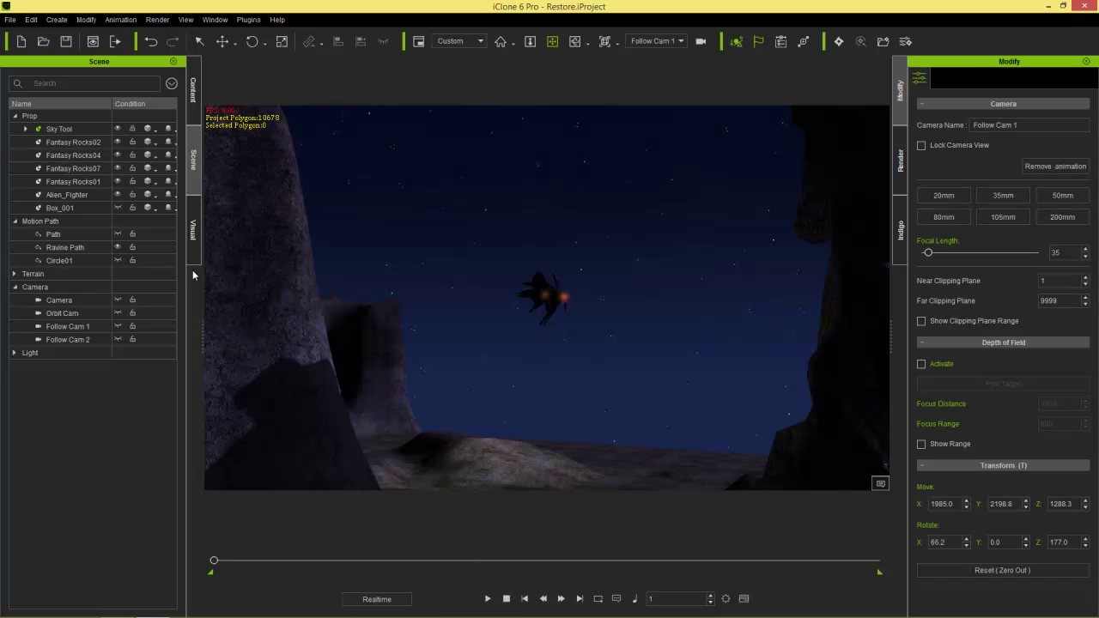
Hide the Ravine Path and play the Follow Cam 1 animation from frame 1 before stopping it.
{"action": "left_click", "coordinate": [119, 248]}
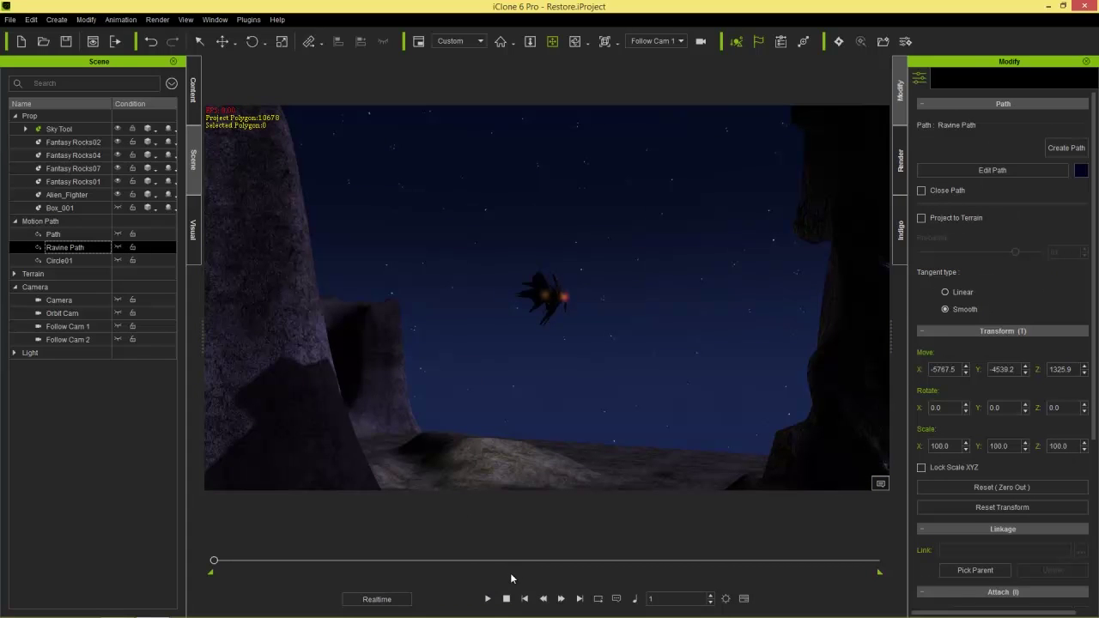
{"action": "left_click", "coordinate": [490, 598]}
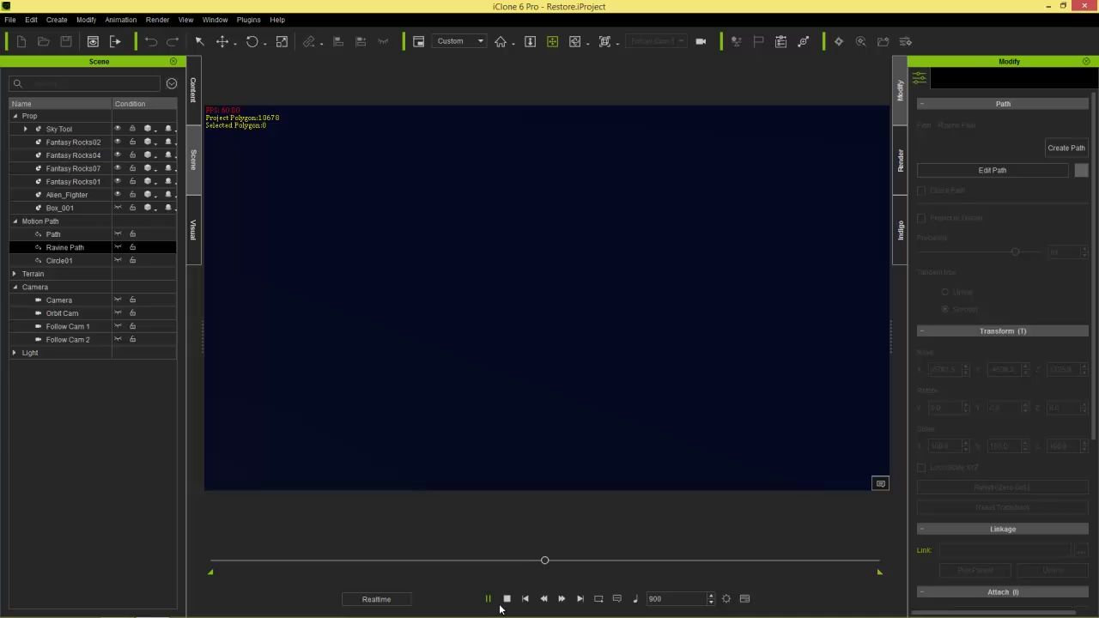
{"action": "left_click", "coordinate": [507, 599]}
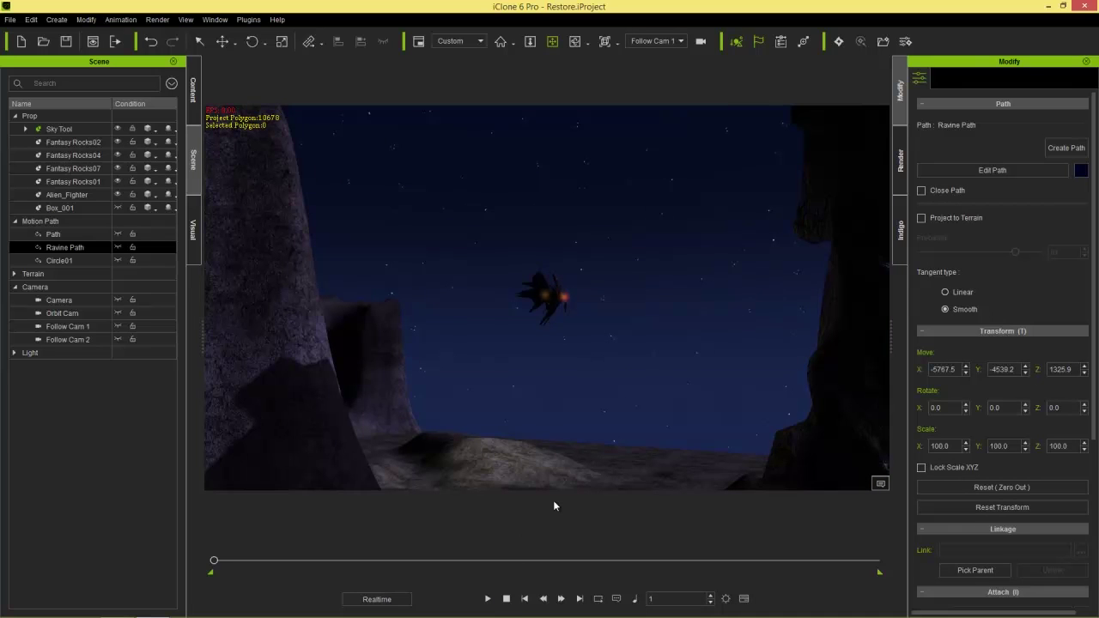